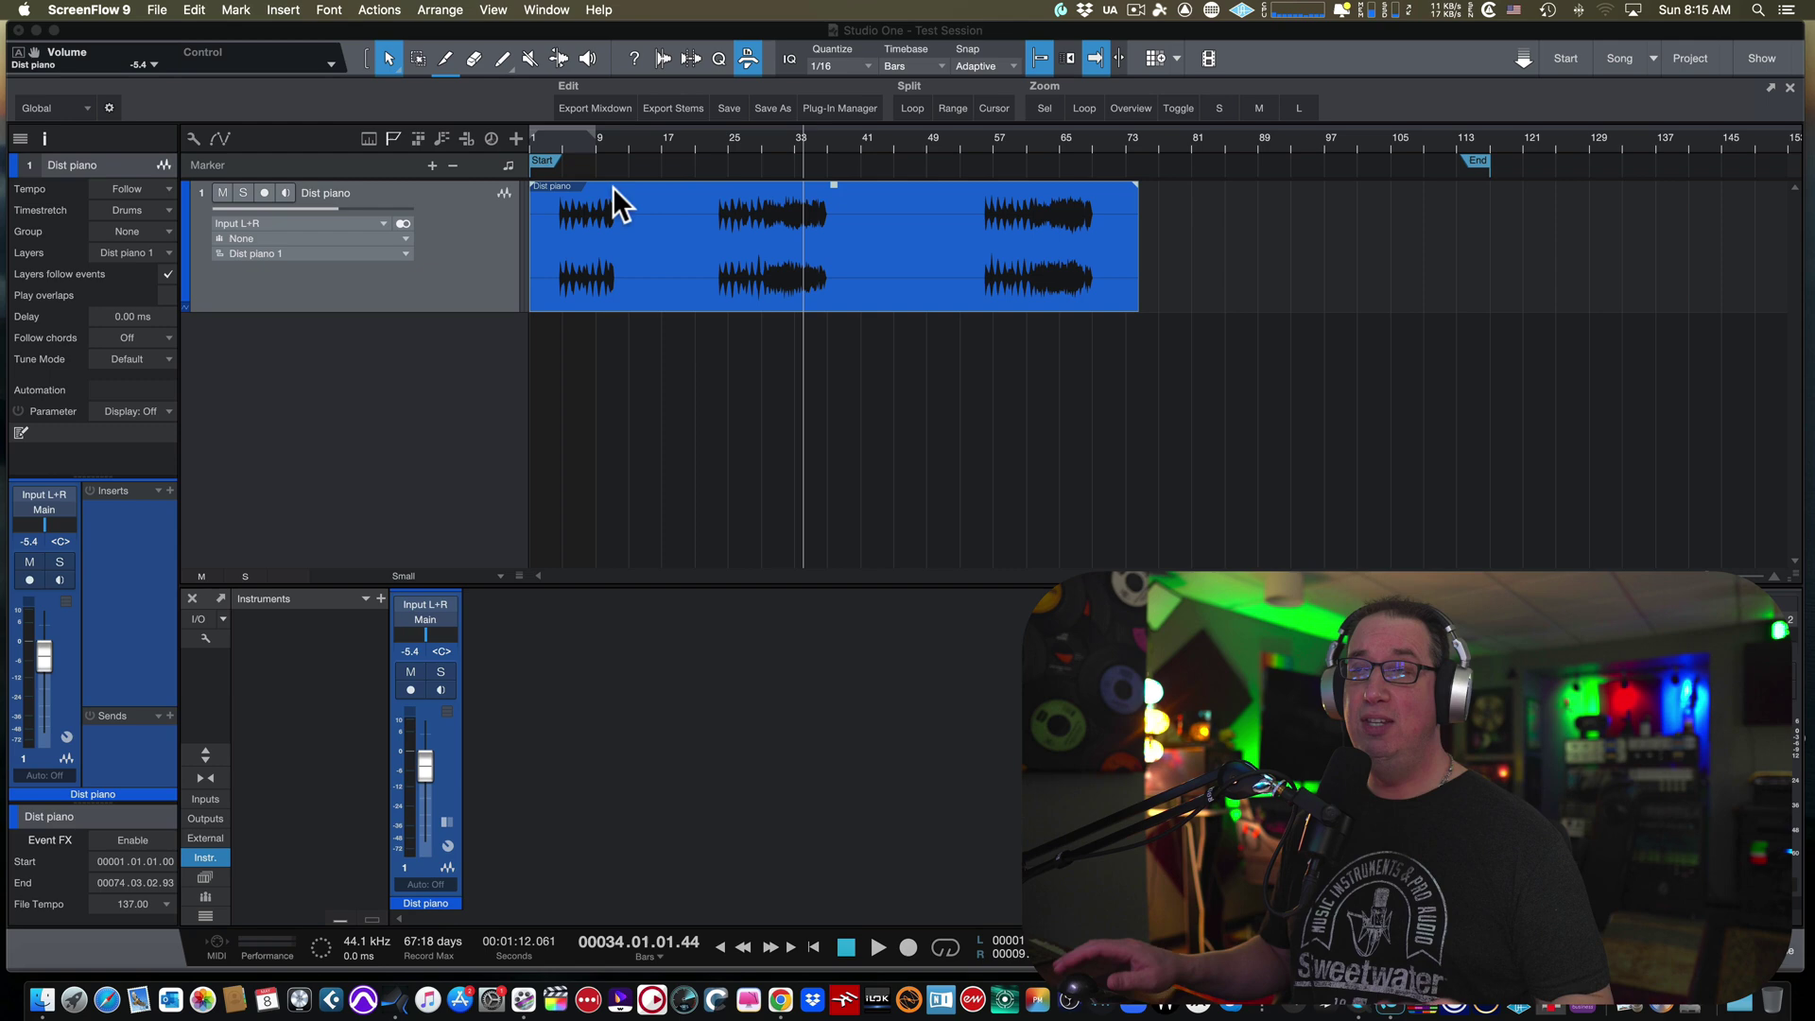
# Step: Play the Dist piano audio from bar 25 to about bar 34 to hear the clipping
pyautogui.click(715, 138)
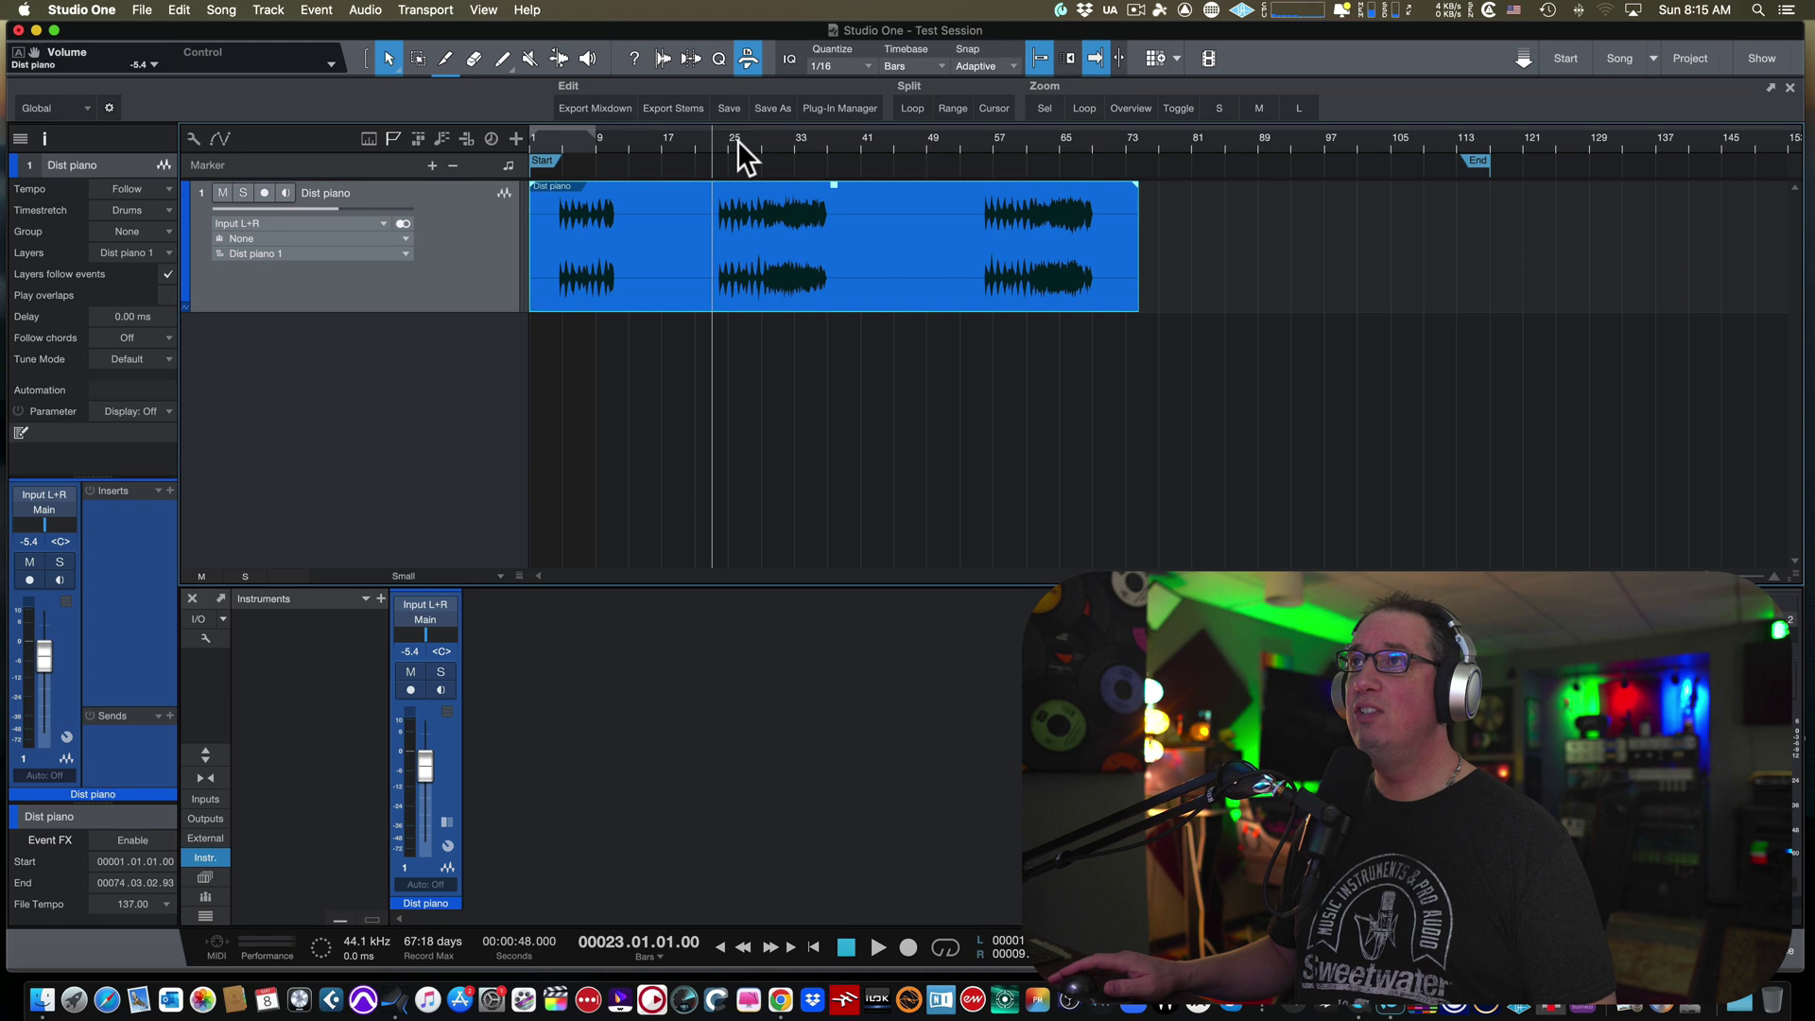
pyautogui.click(722, 133)
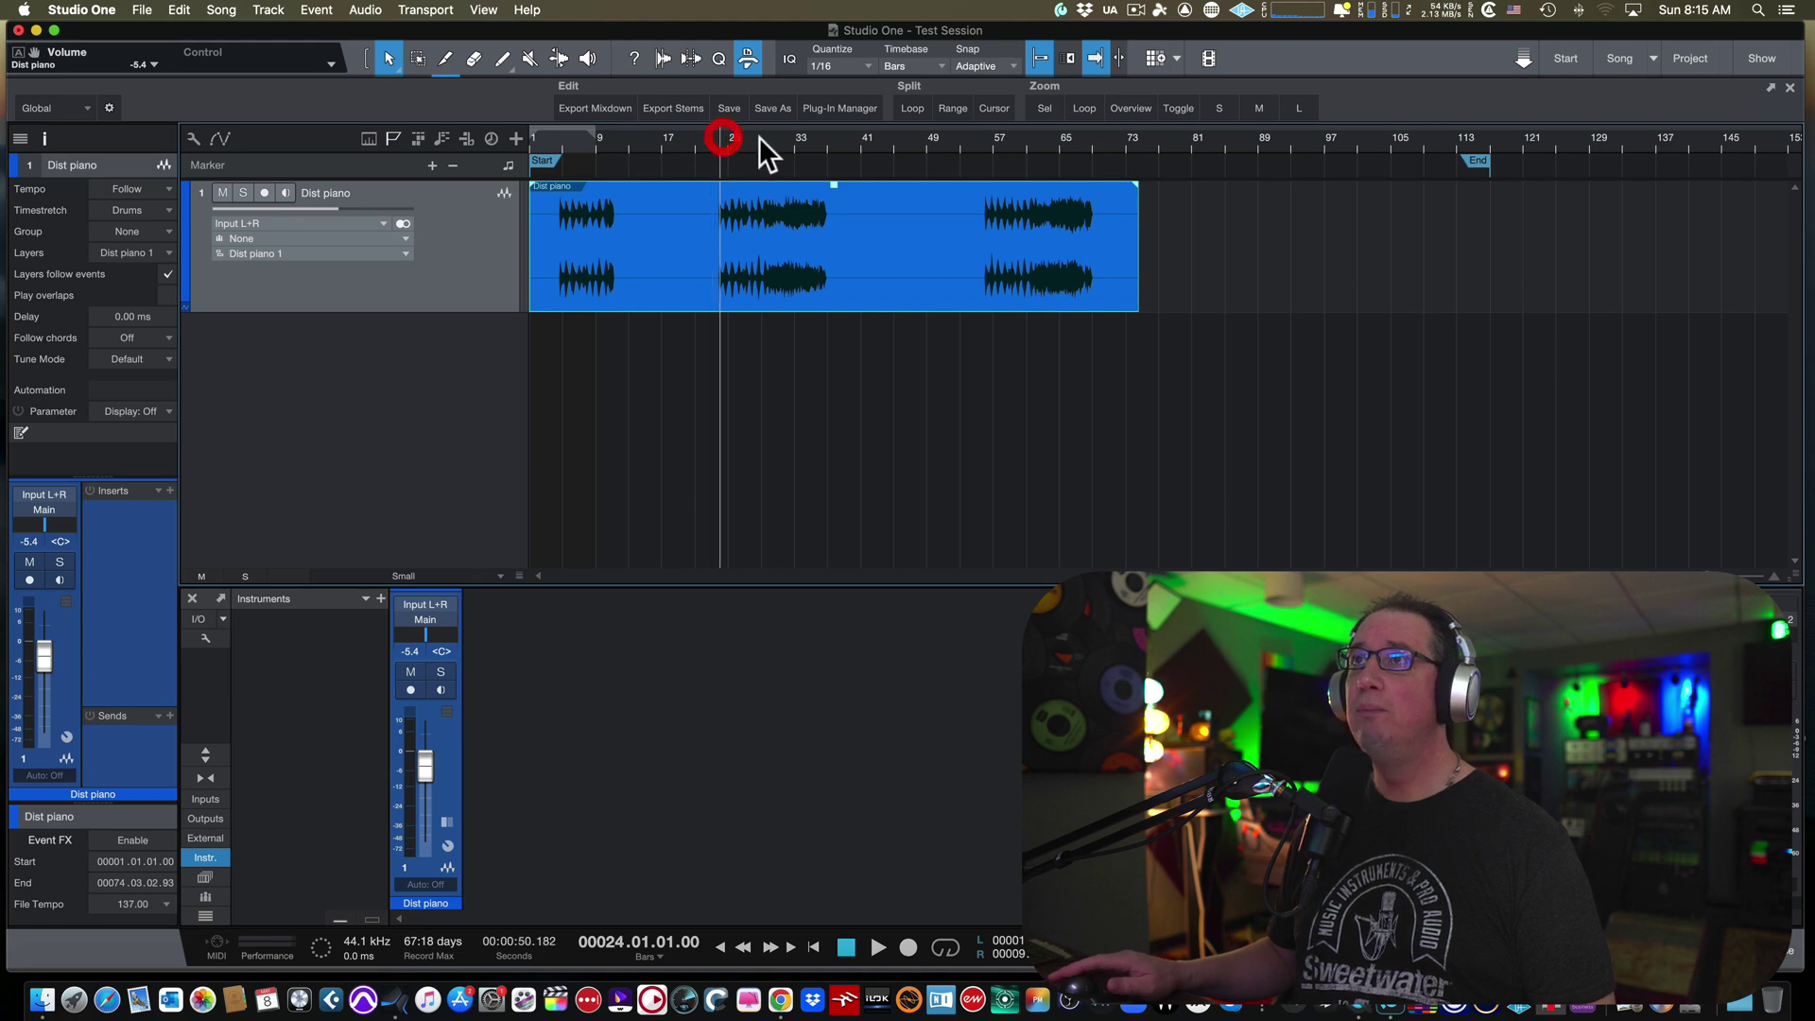
pyautogui.click(758, 136)
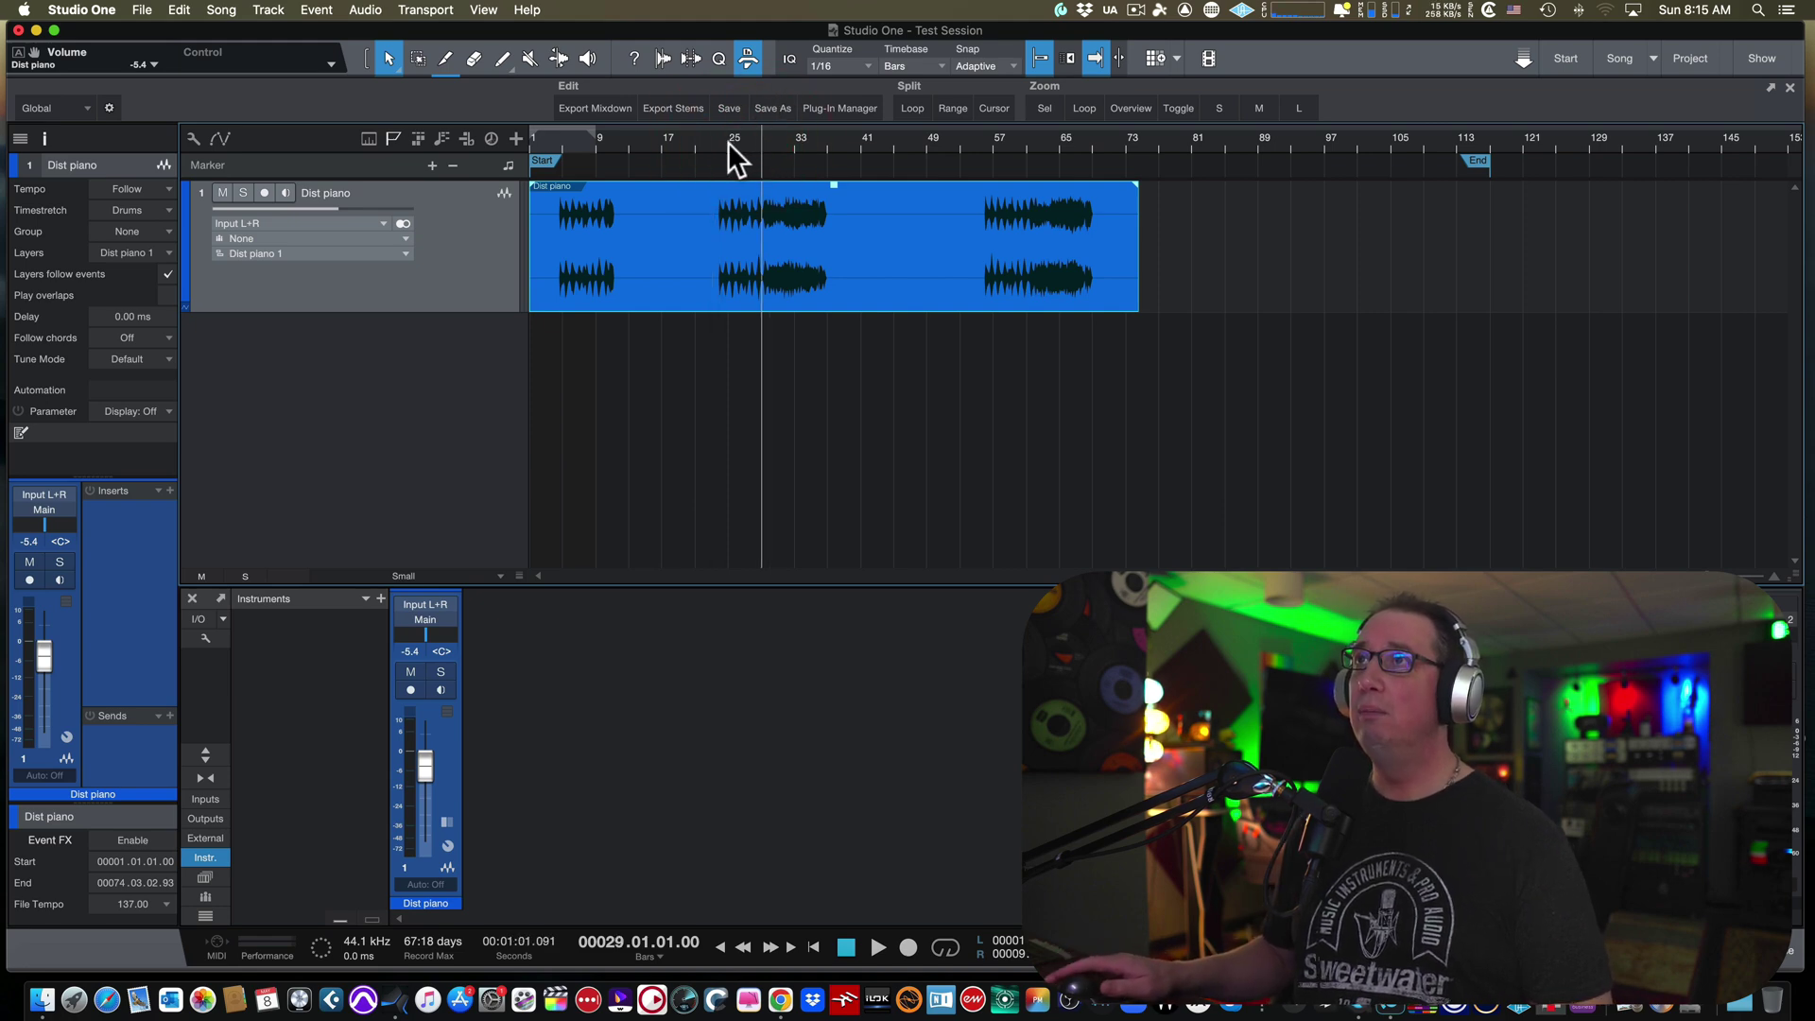
pyautogui.click(726, 142)
pyautogui.press('space')
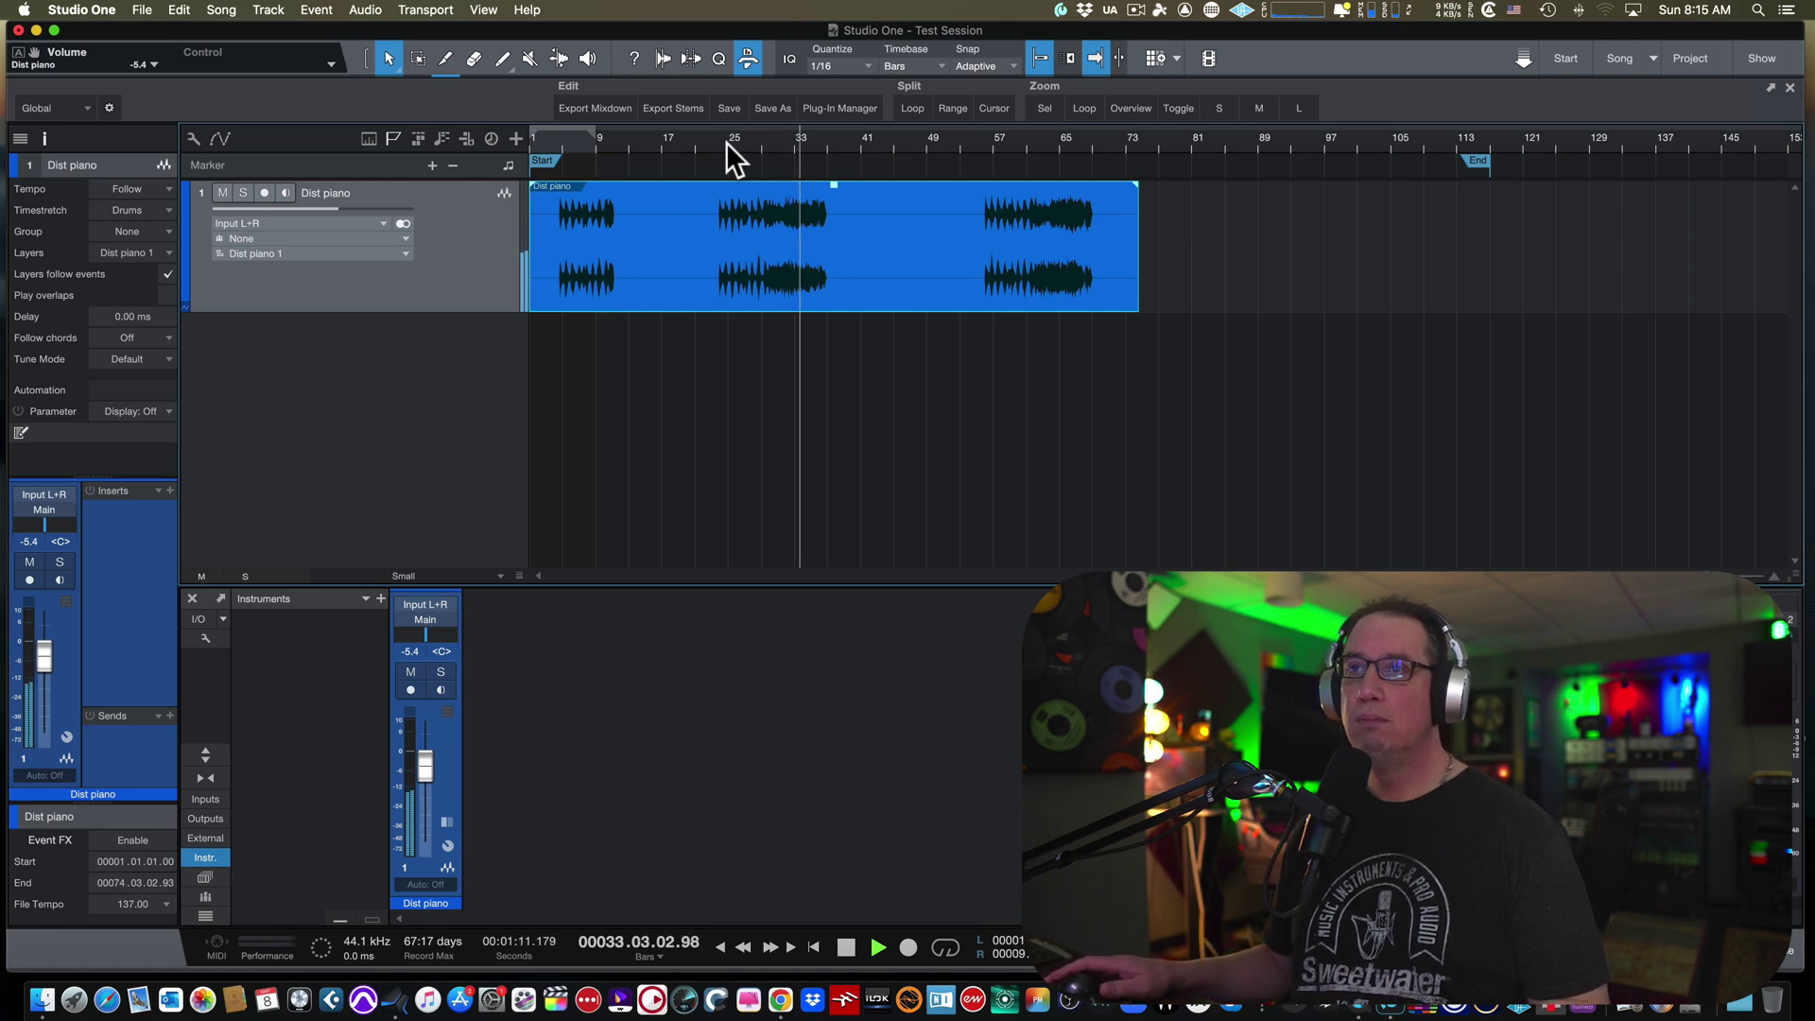
pyautogui.press('space')
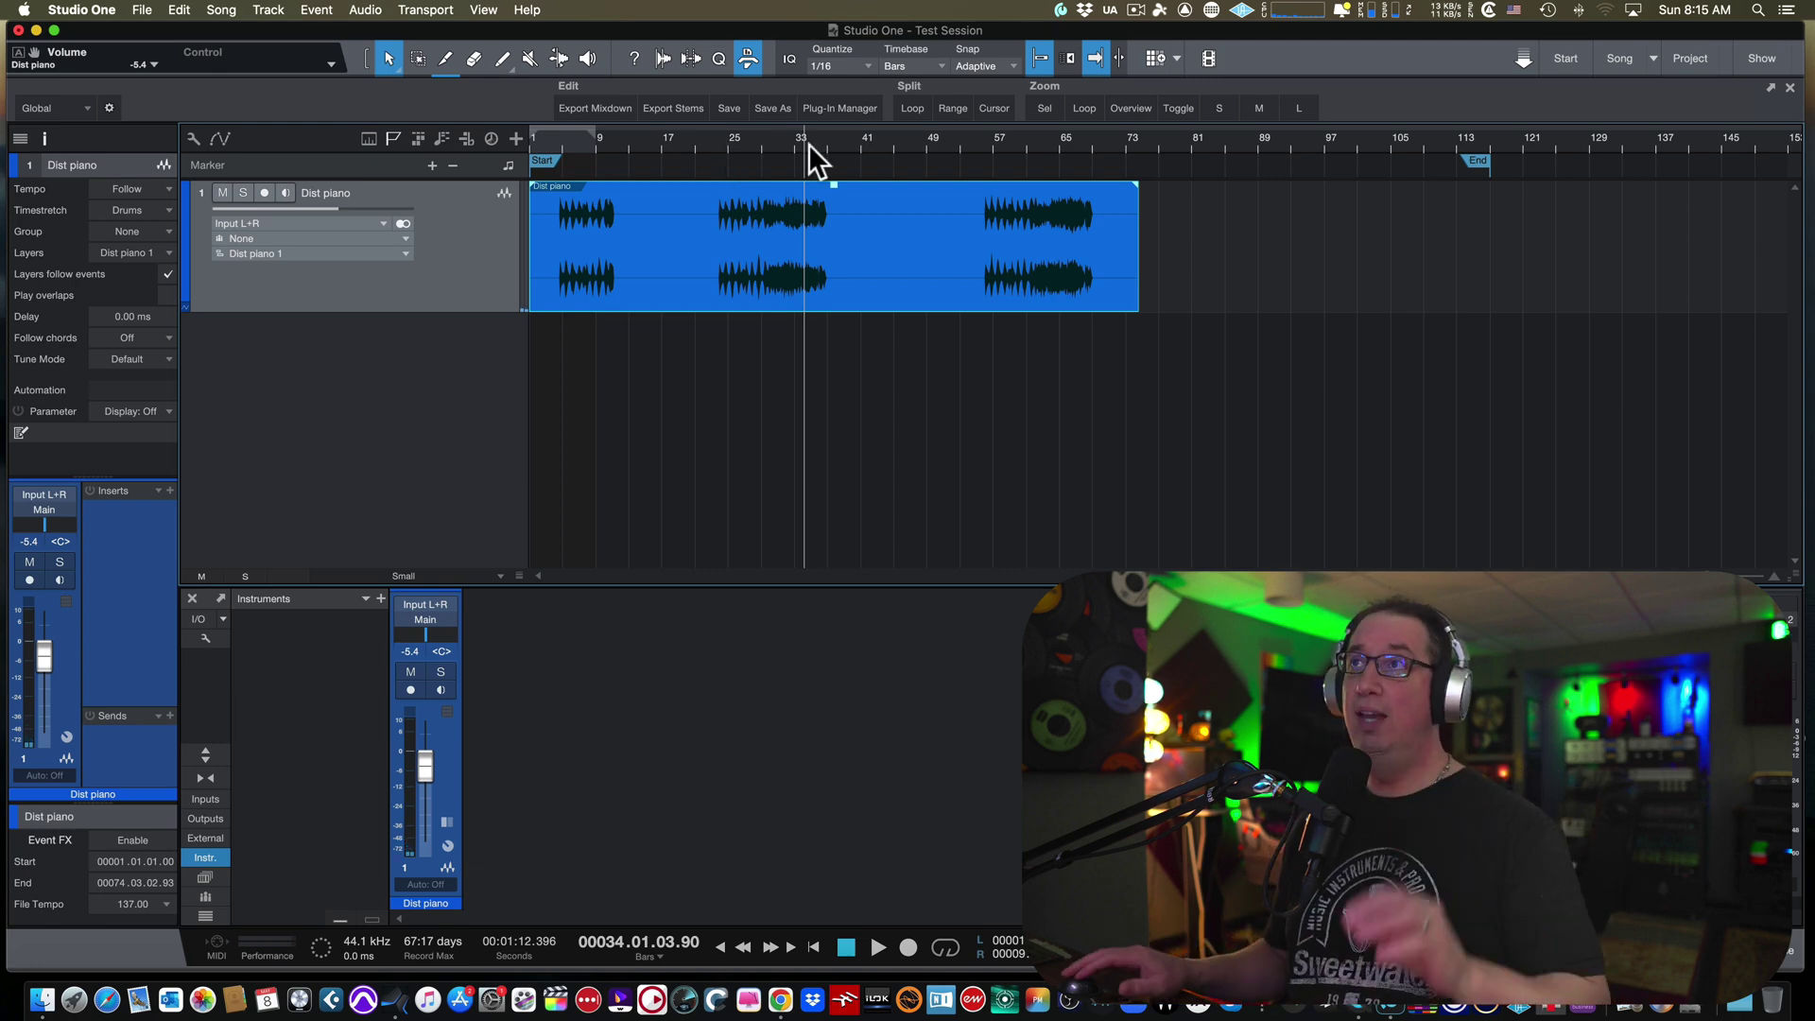
# Step: Raise the Dist piano channel fader to -1.5 dB
pyautogui.scroll(3, 777, 145)
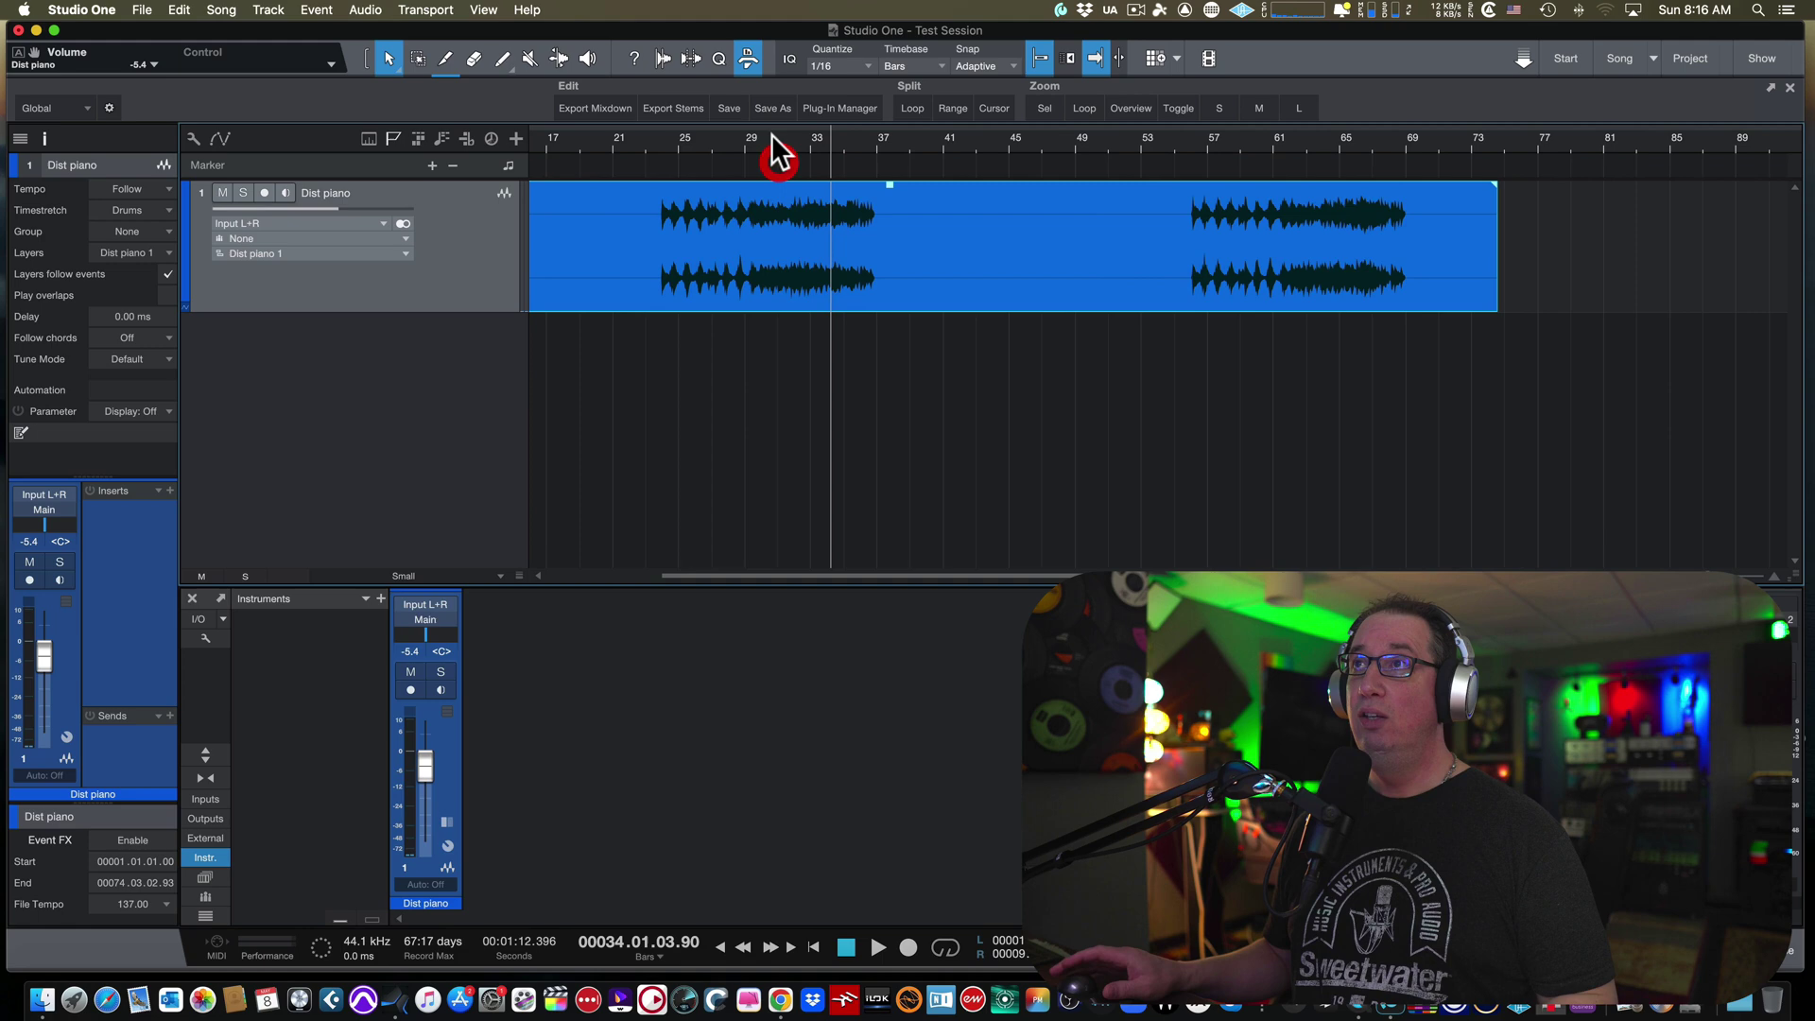
pyautogui.click(764, 138)
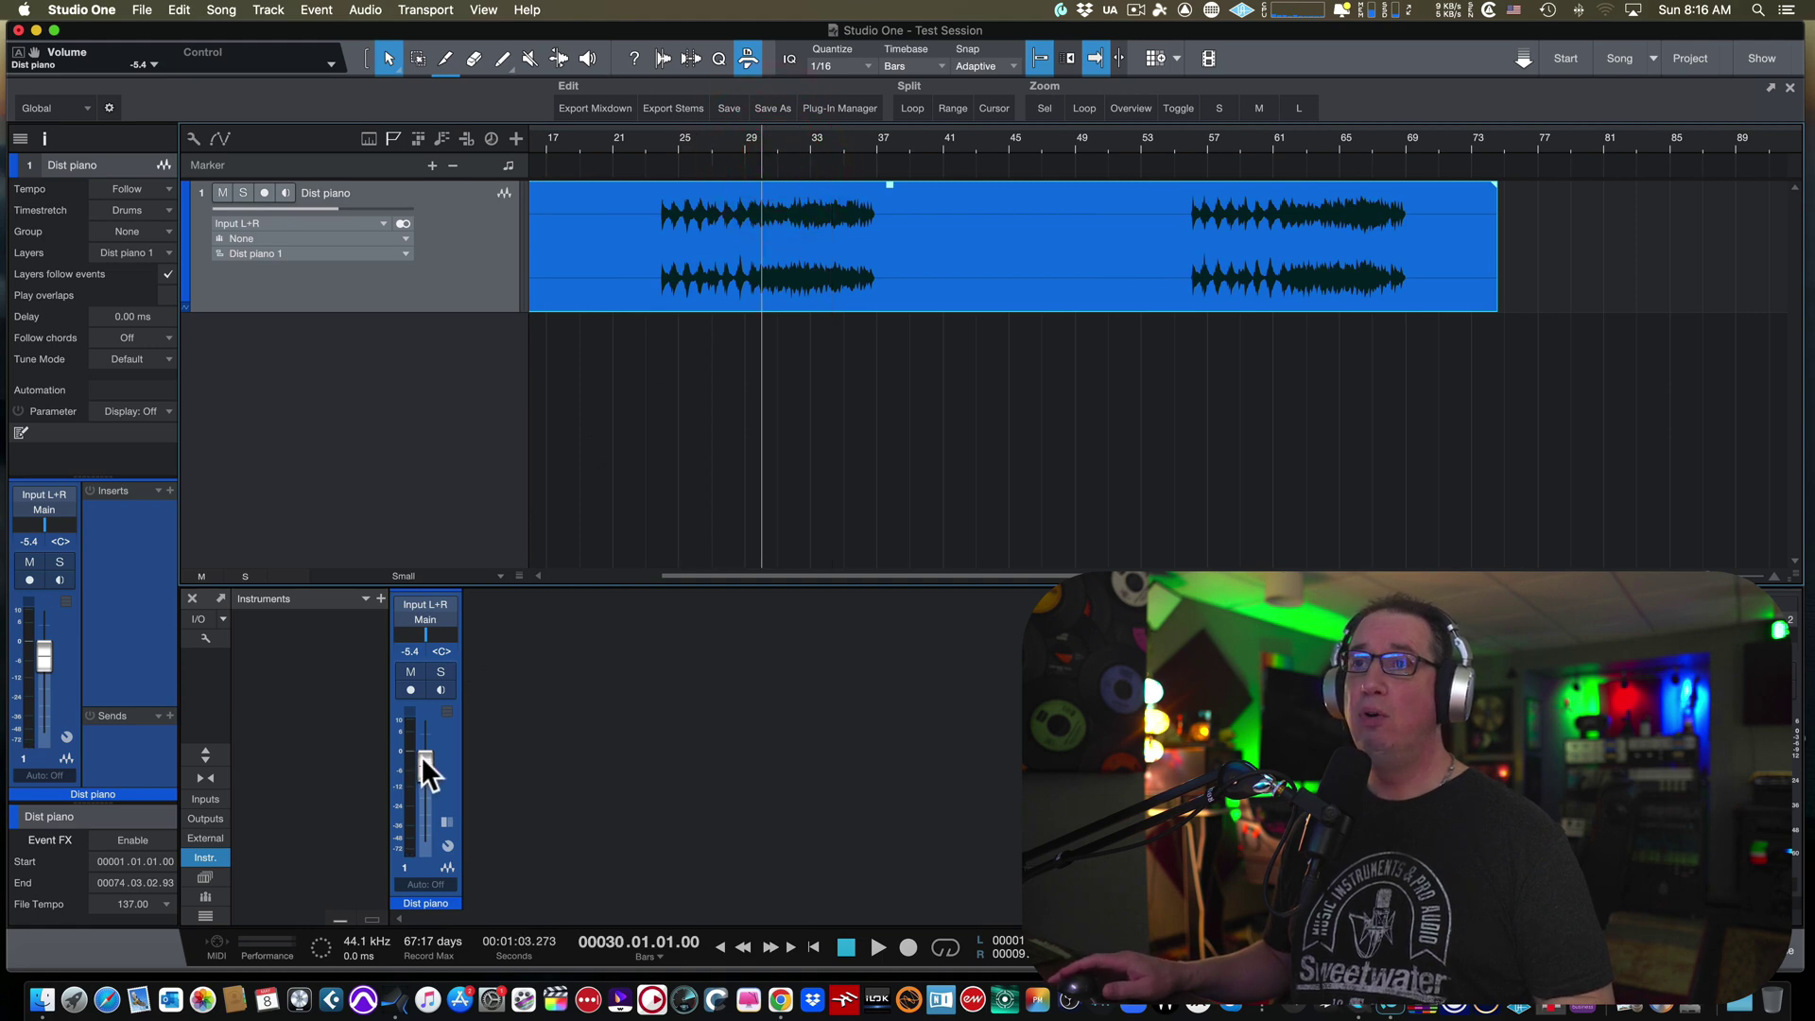
pyautogui.moveTo(421, 756); pyautogui.dragTo(417, 742)
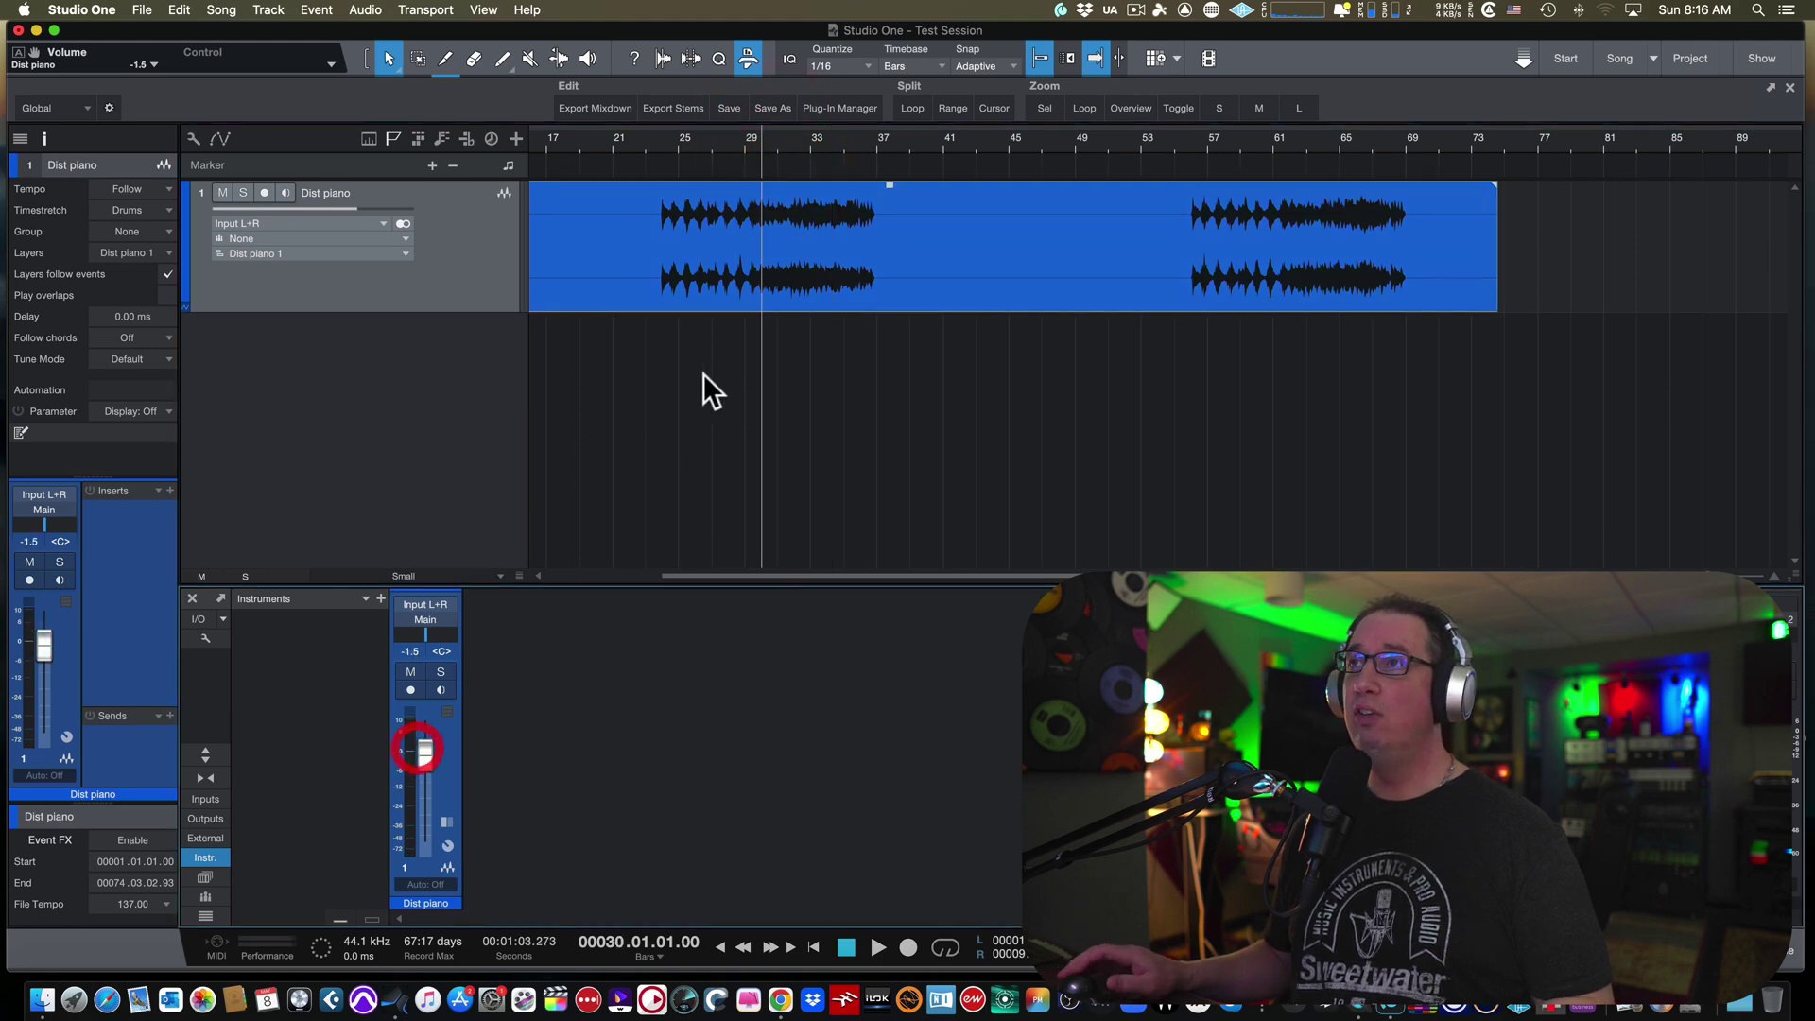
# Step: Listen from bar 29 to about bar 33, then from bar 62 to about bar 67
pyautogui.click(745, 133)
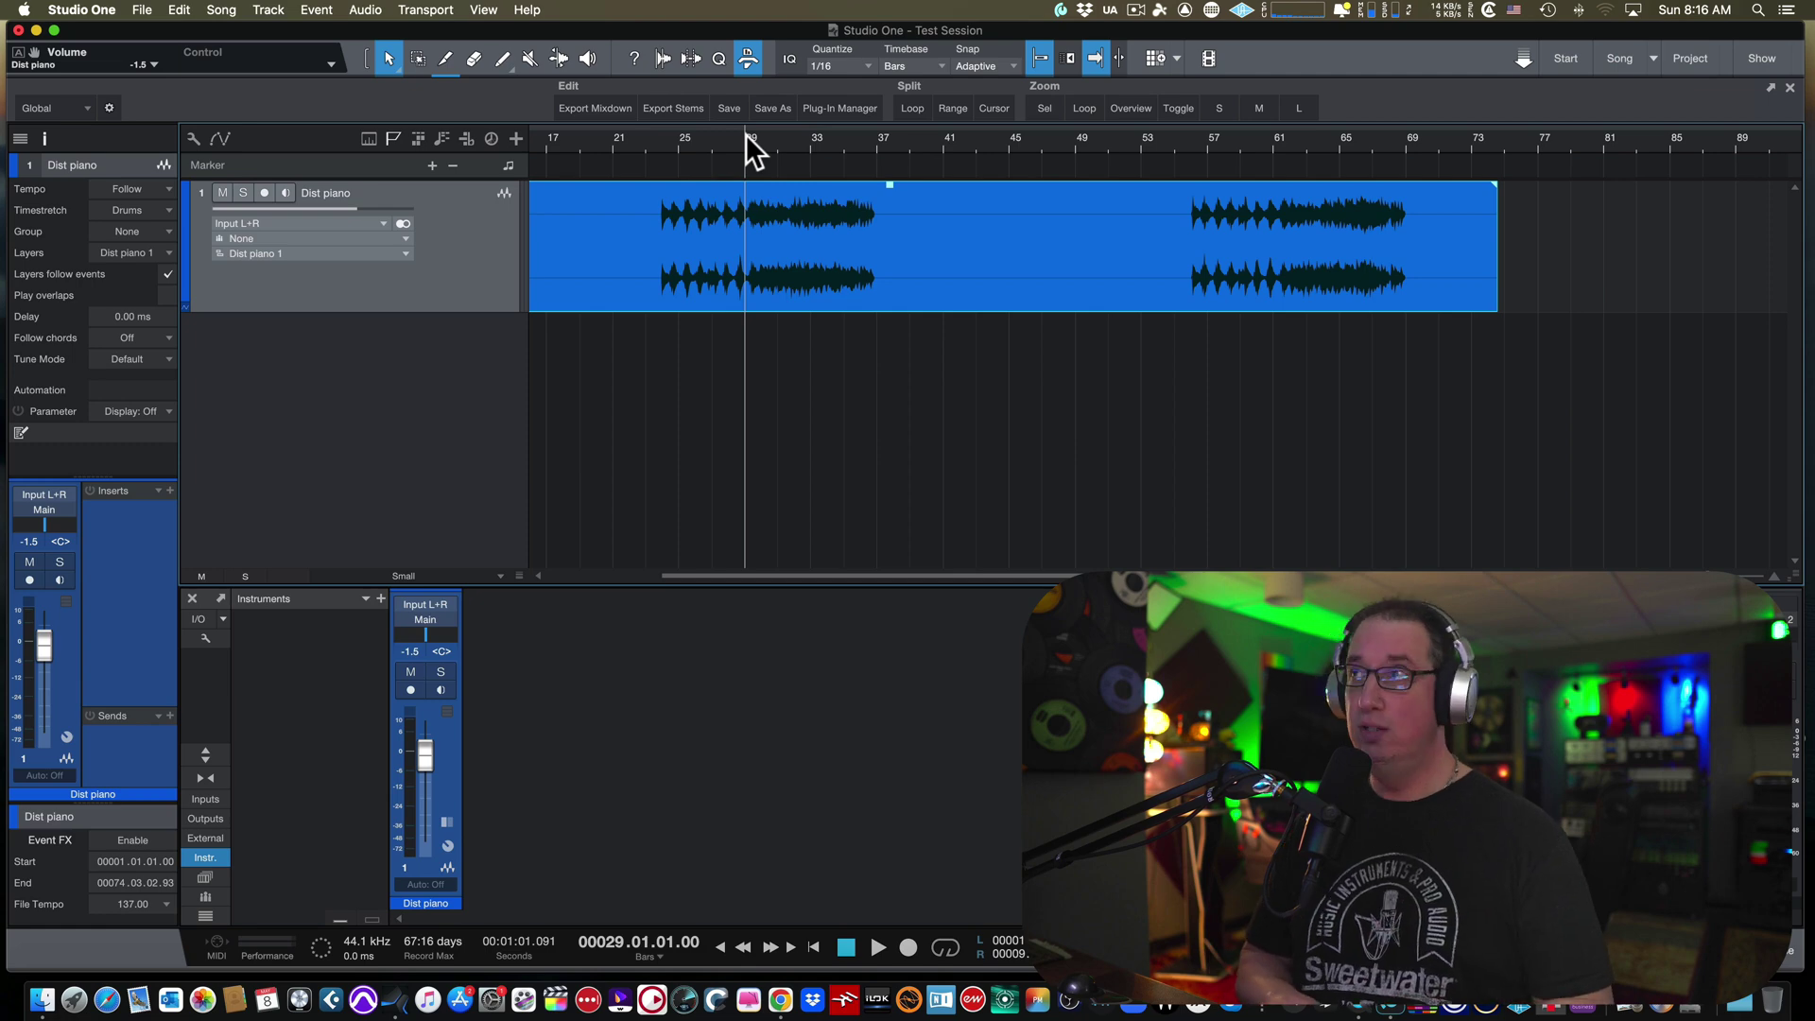
pyautogui.press('space')
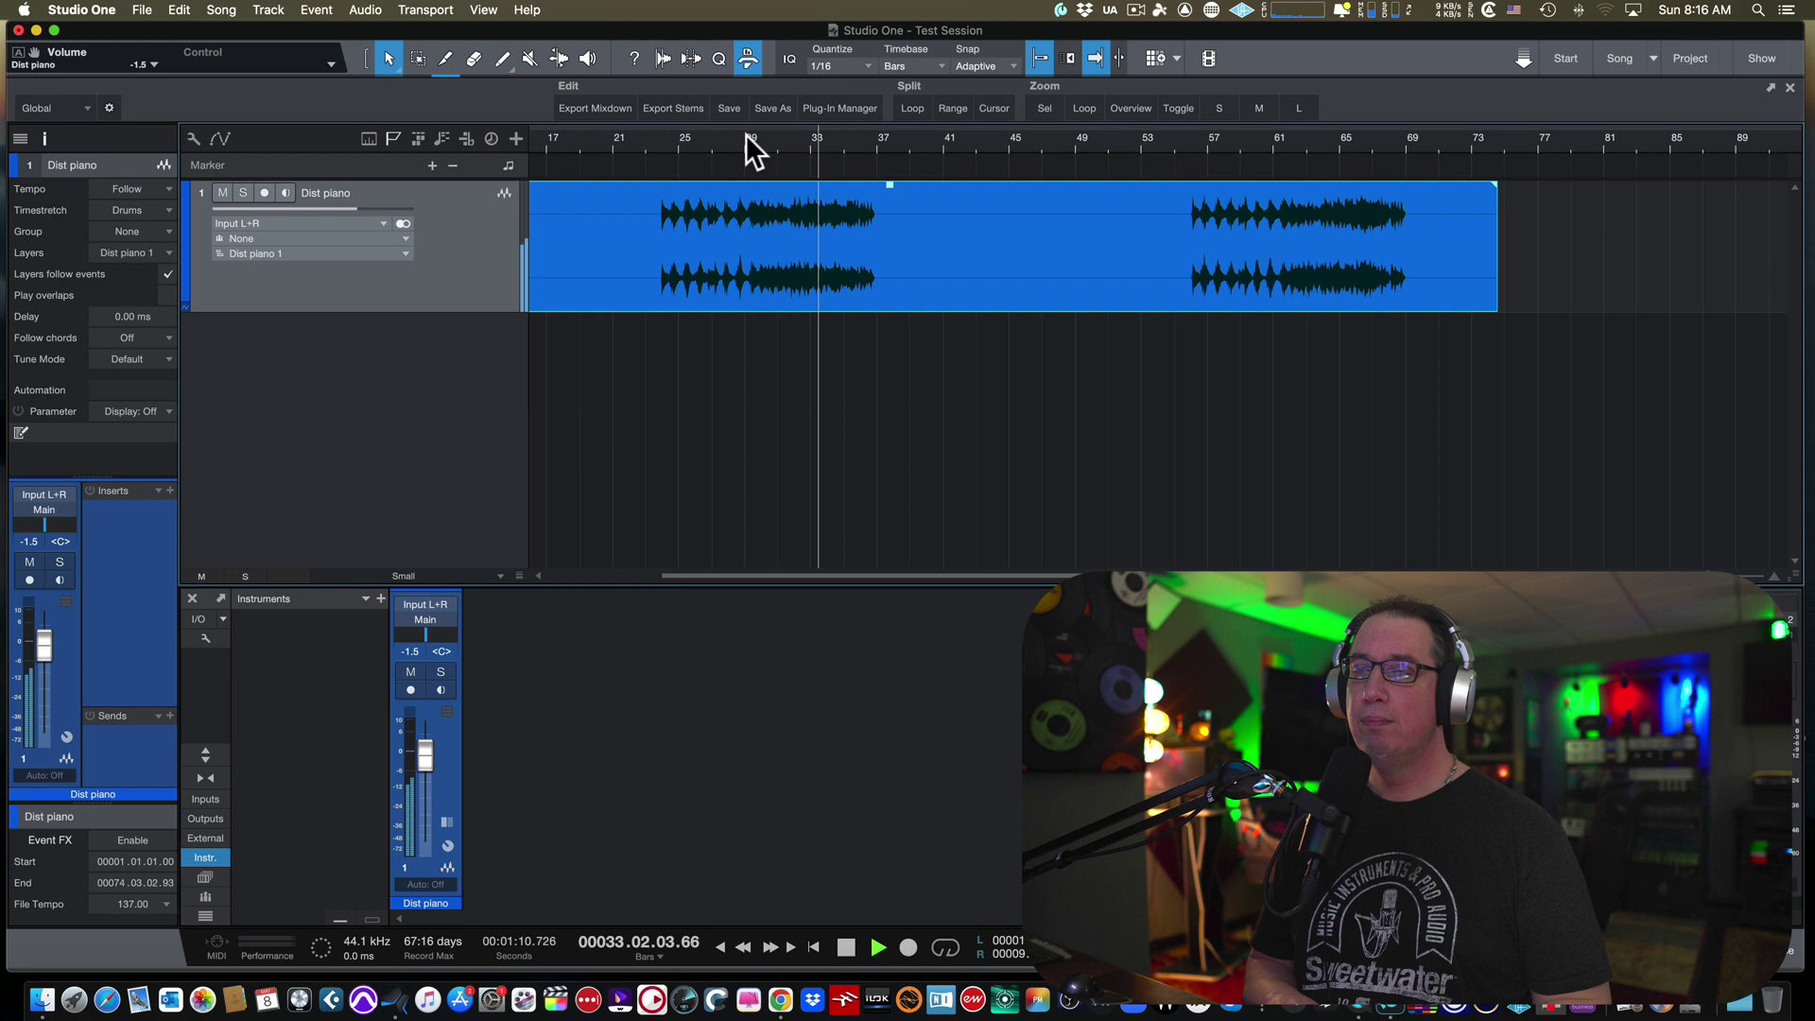
pyautogui.press('space')
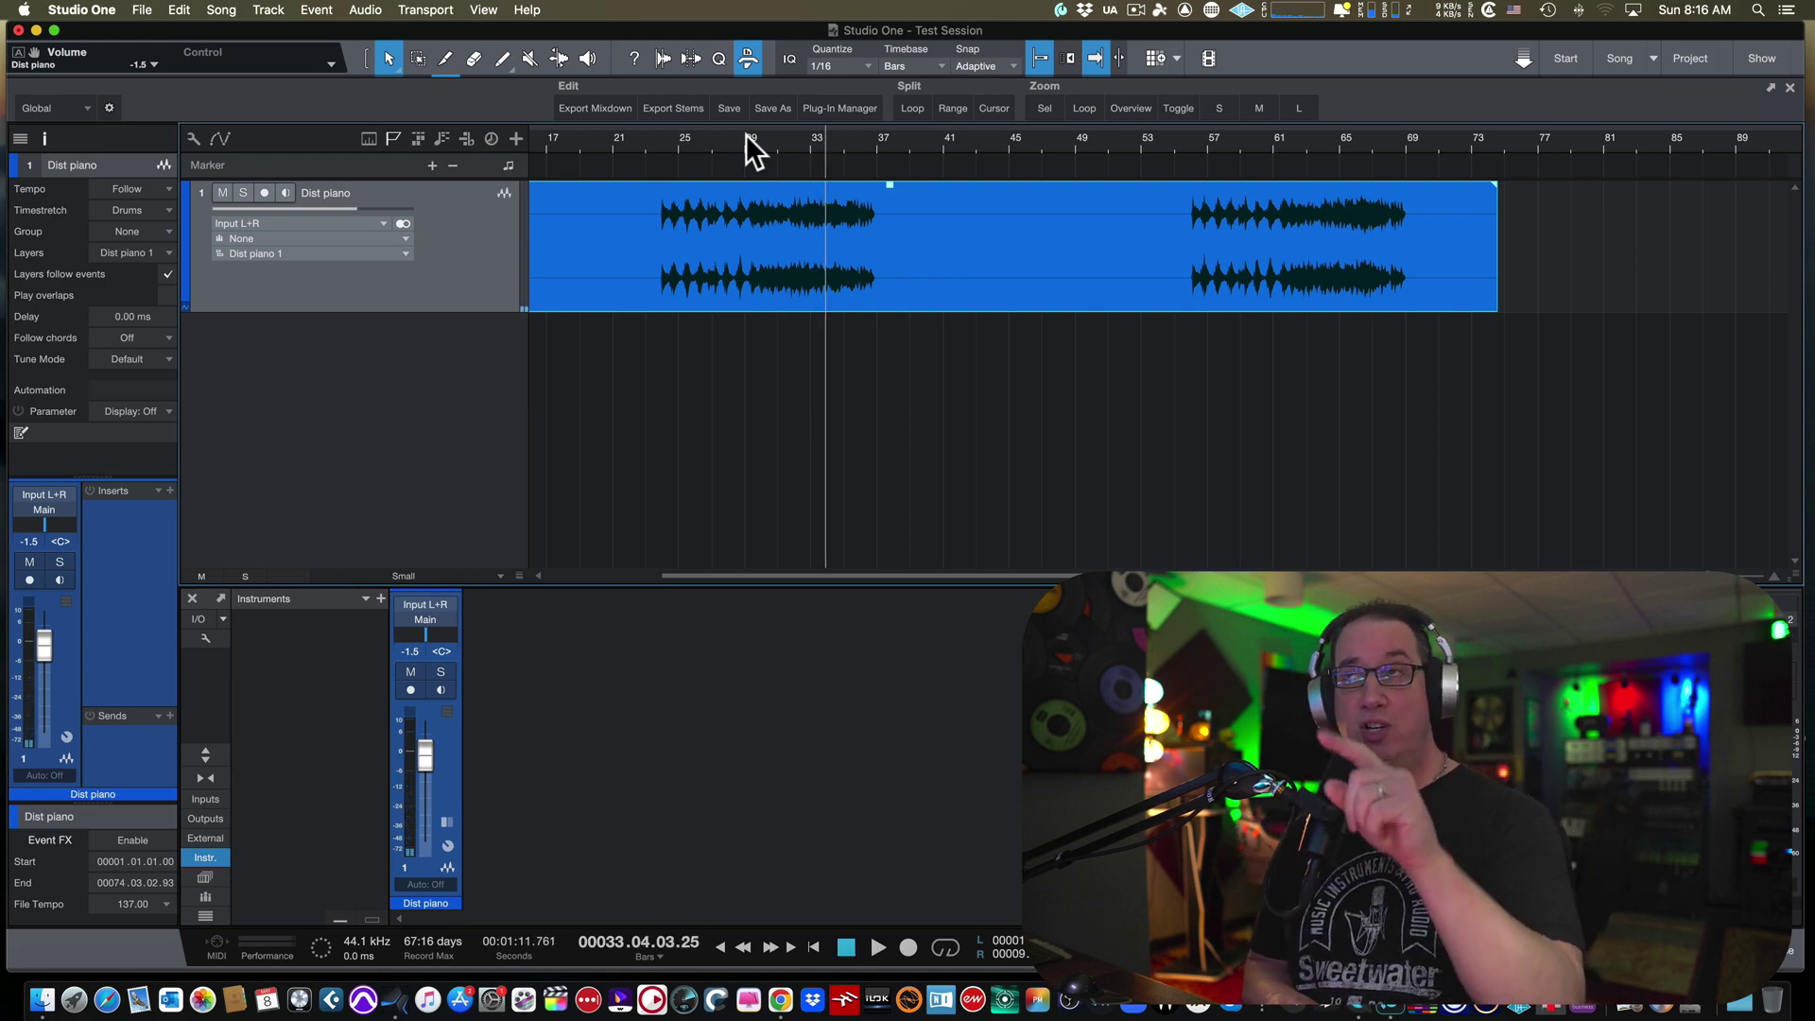
pyautogui.click(1306, 132)
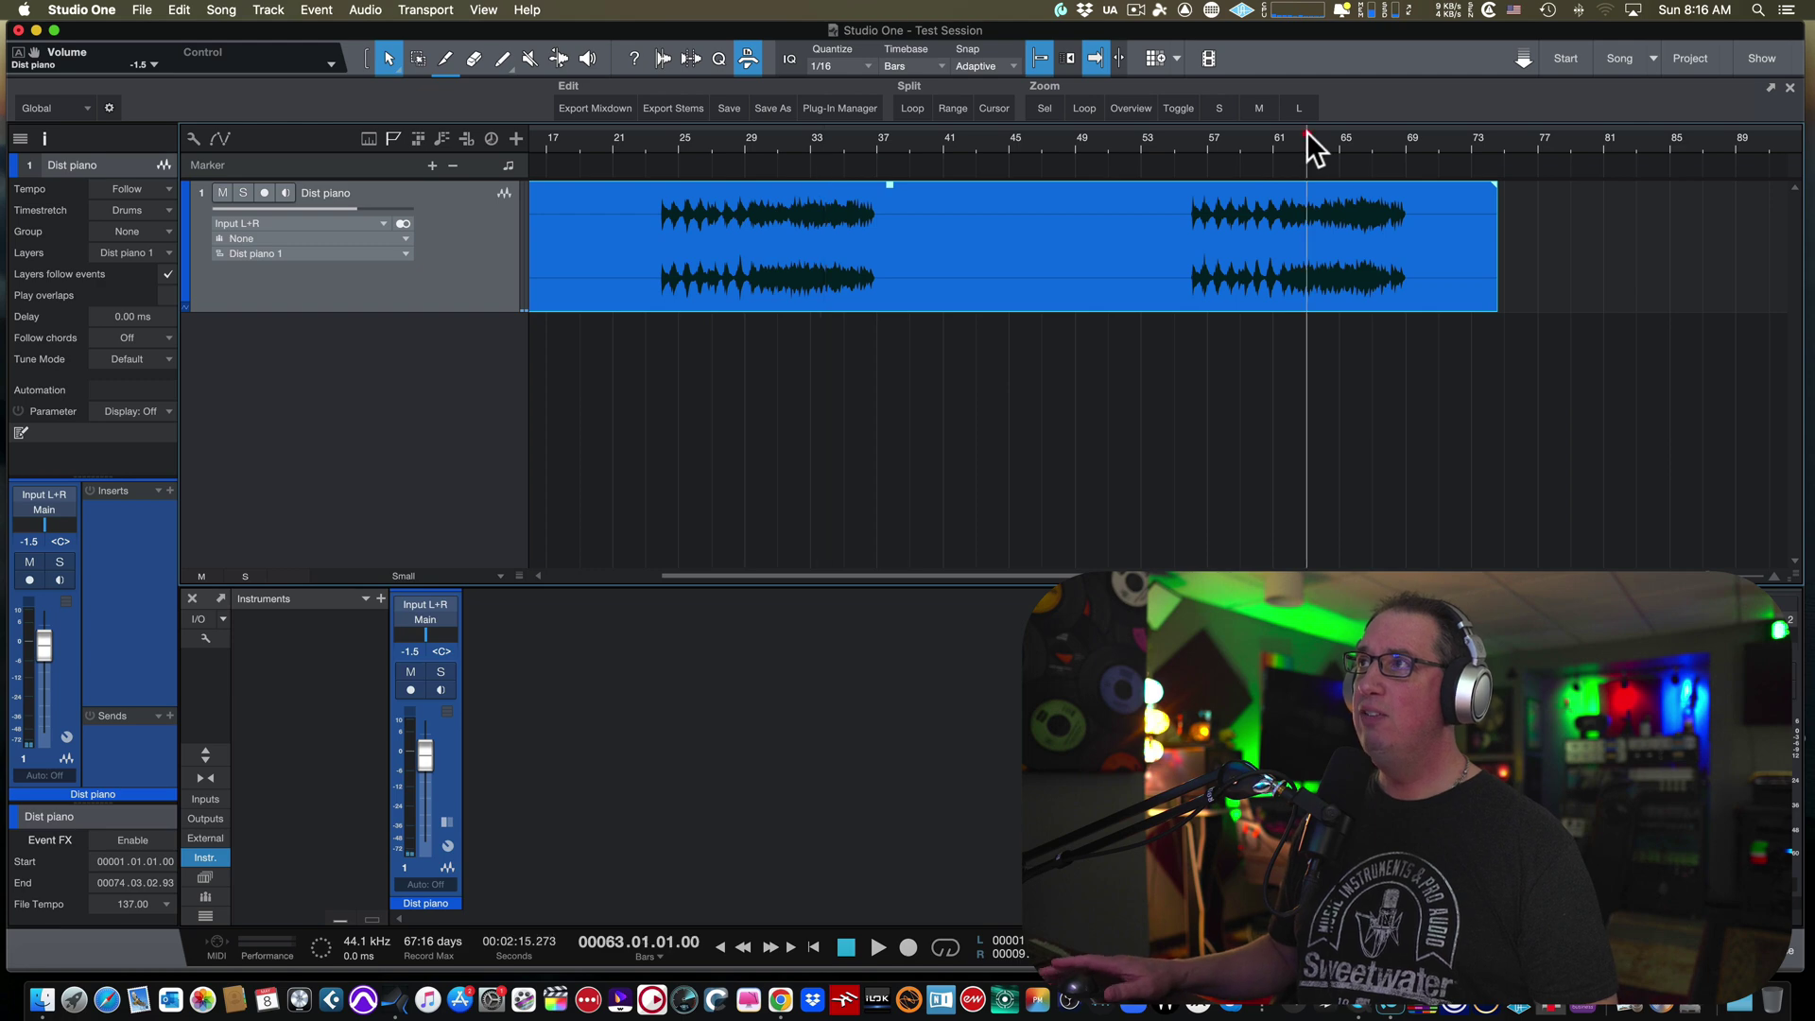
pyautogui.moveTo(1301, 132); pyautogui.dragTo(1286, 133)
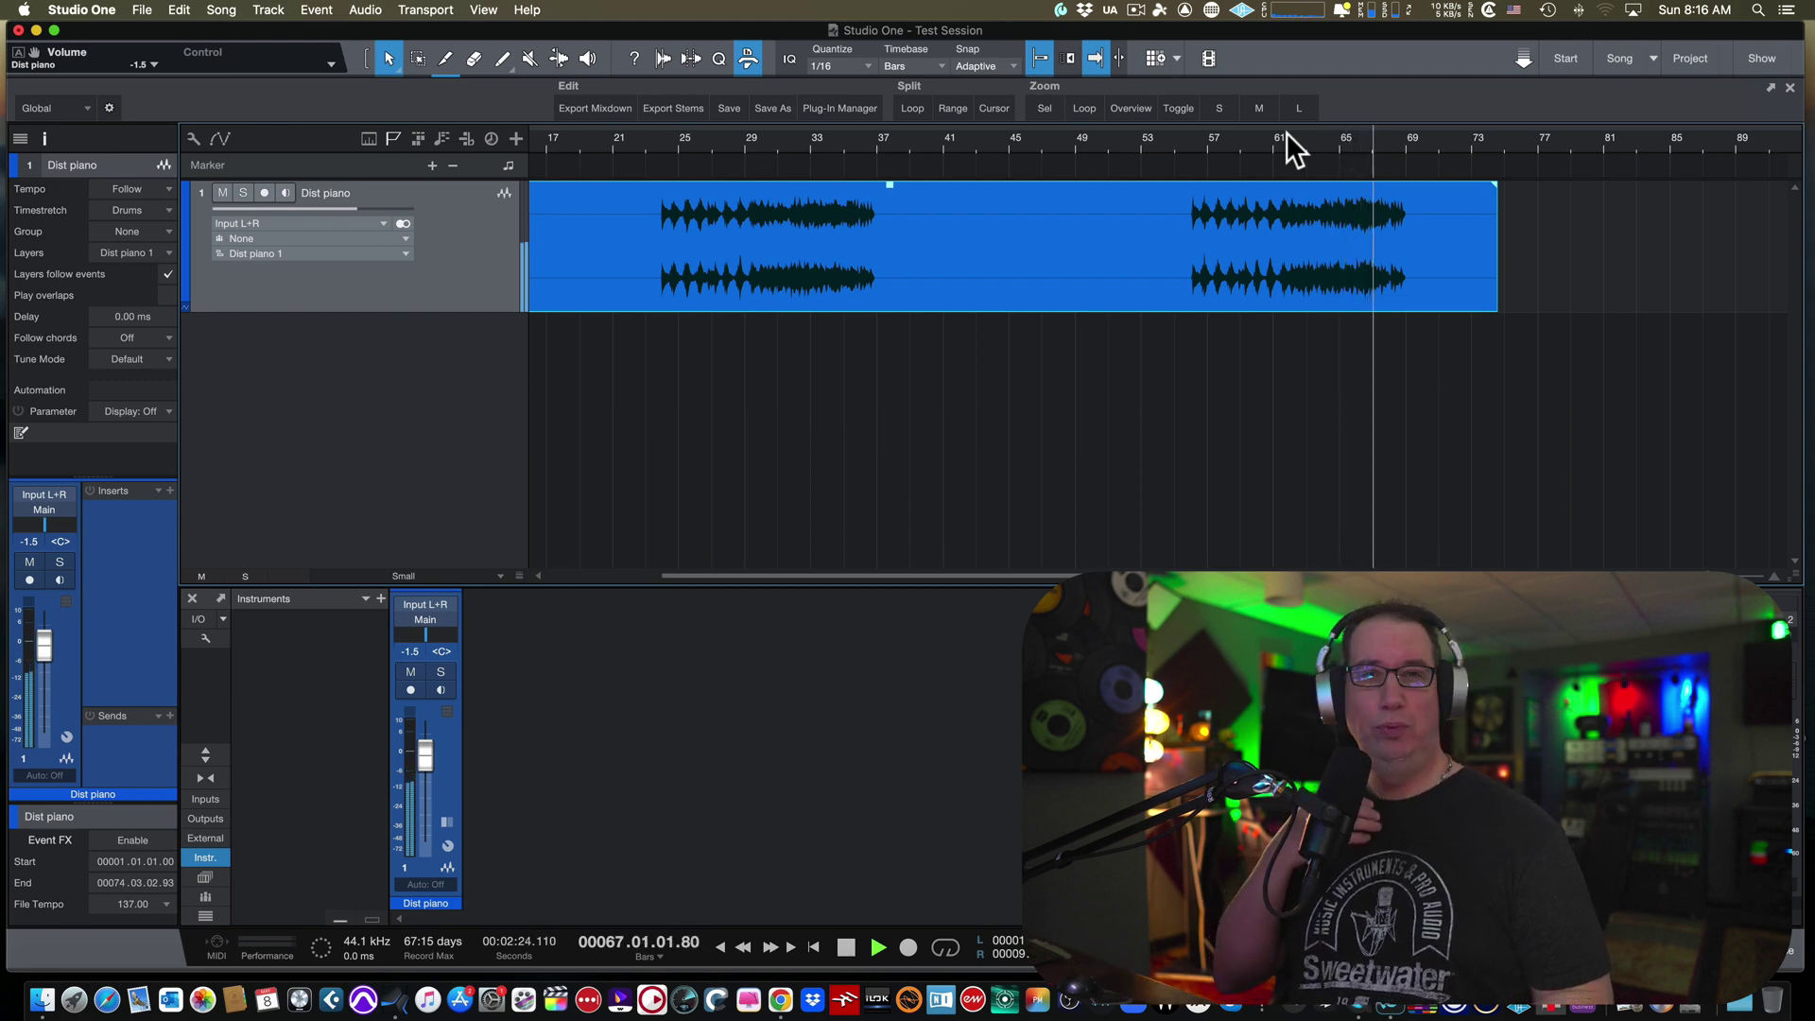
pyautogui.press('space')
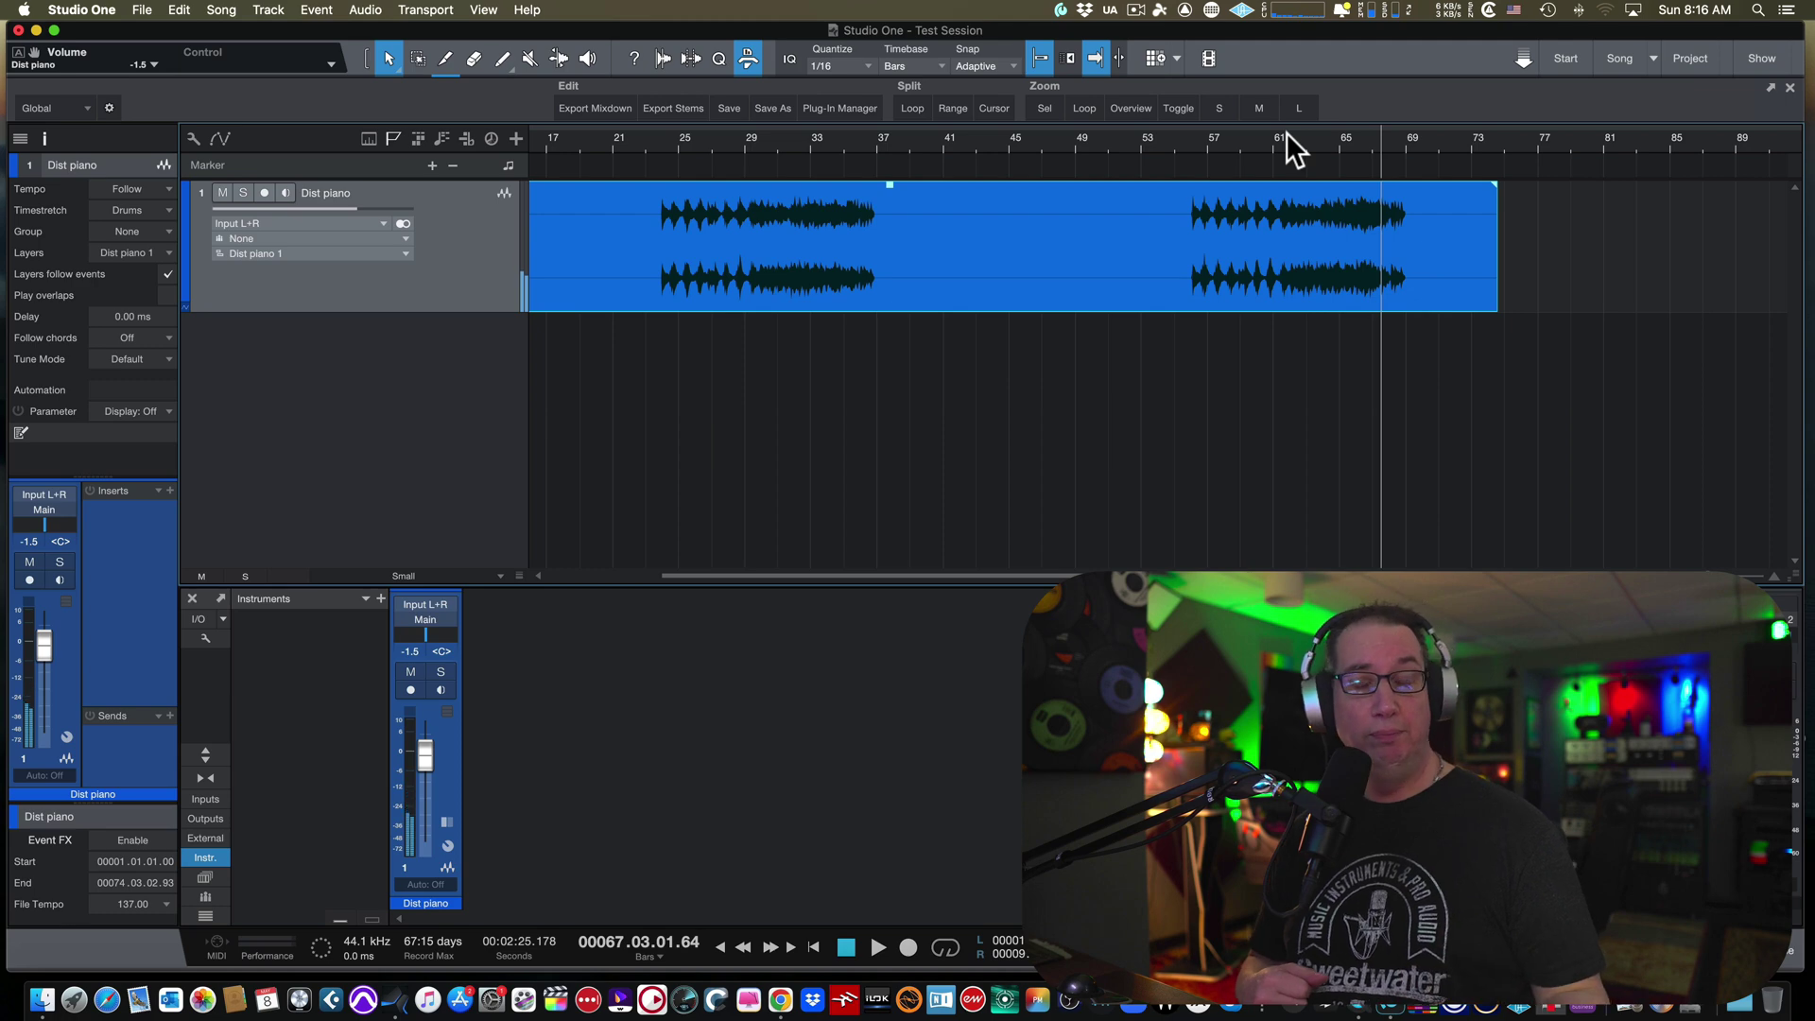
# Step: Try lowering the Dist piano event's level, then undo to keep it at full level
pyautogui.press('w')
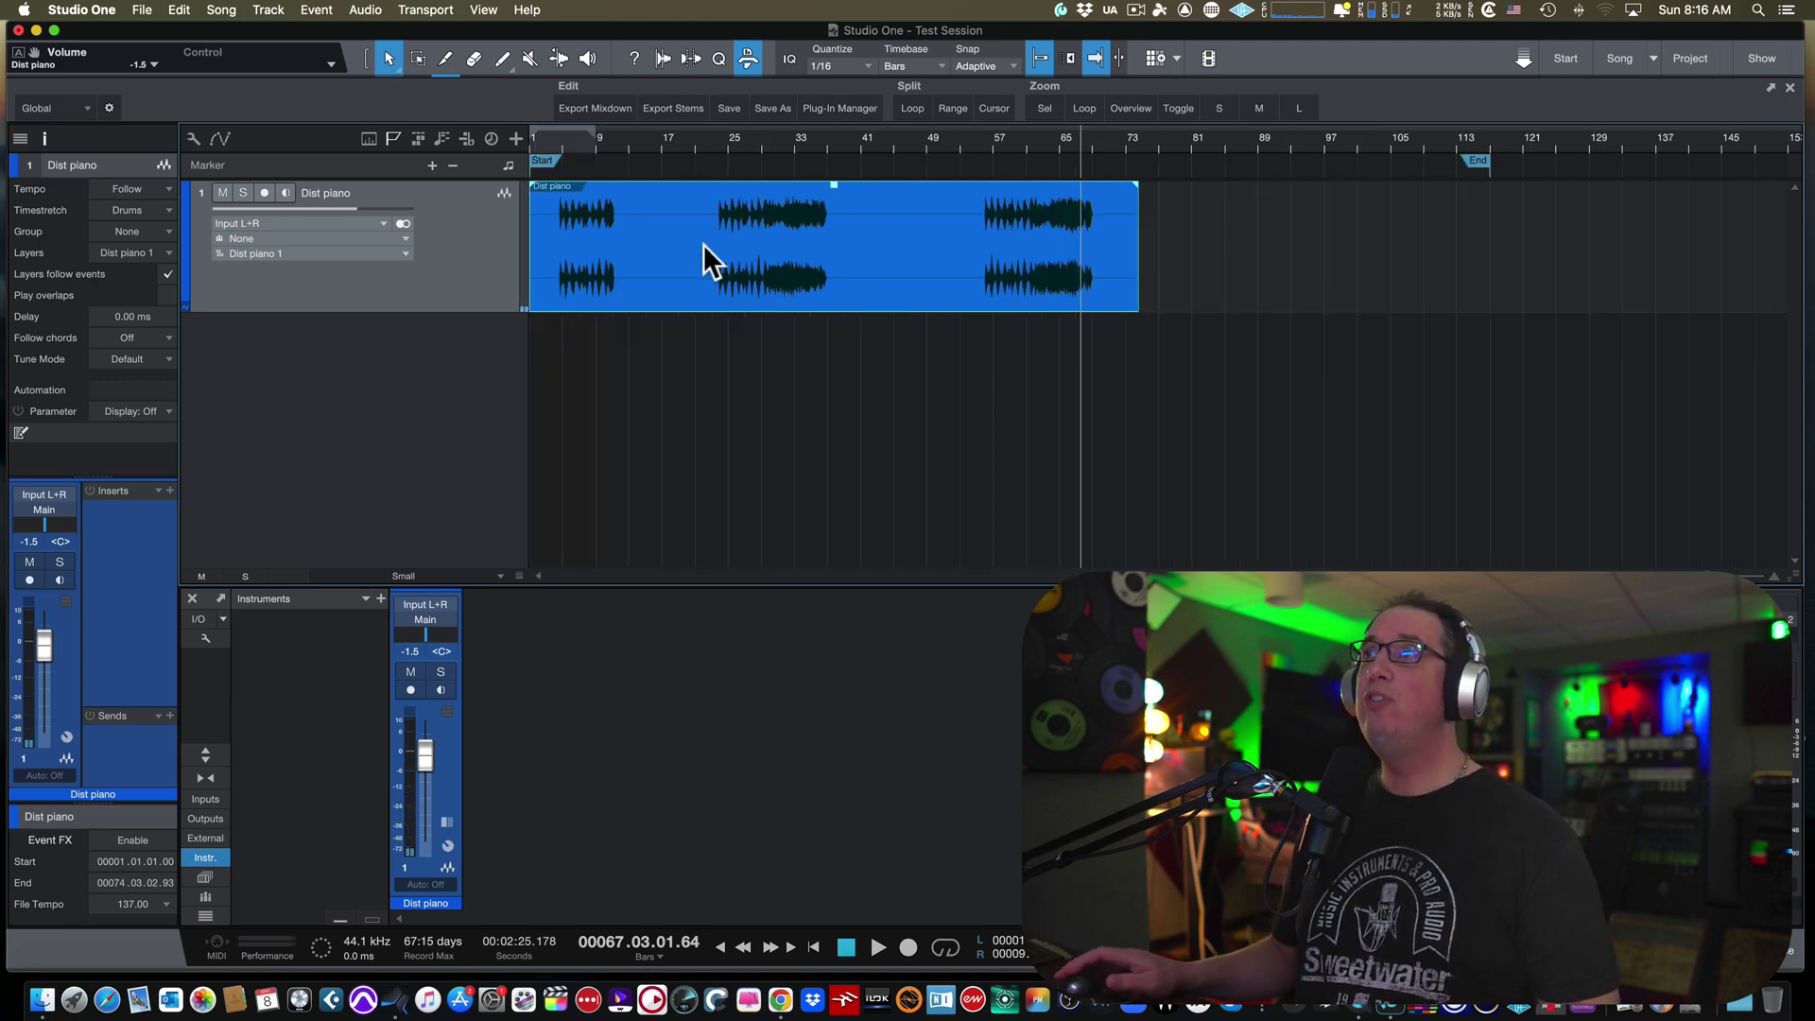
pyautogui.moveTo(836, 187); pyautogui.dragTo(834, 196)
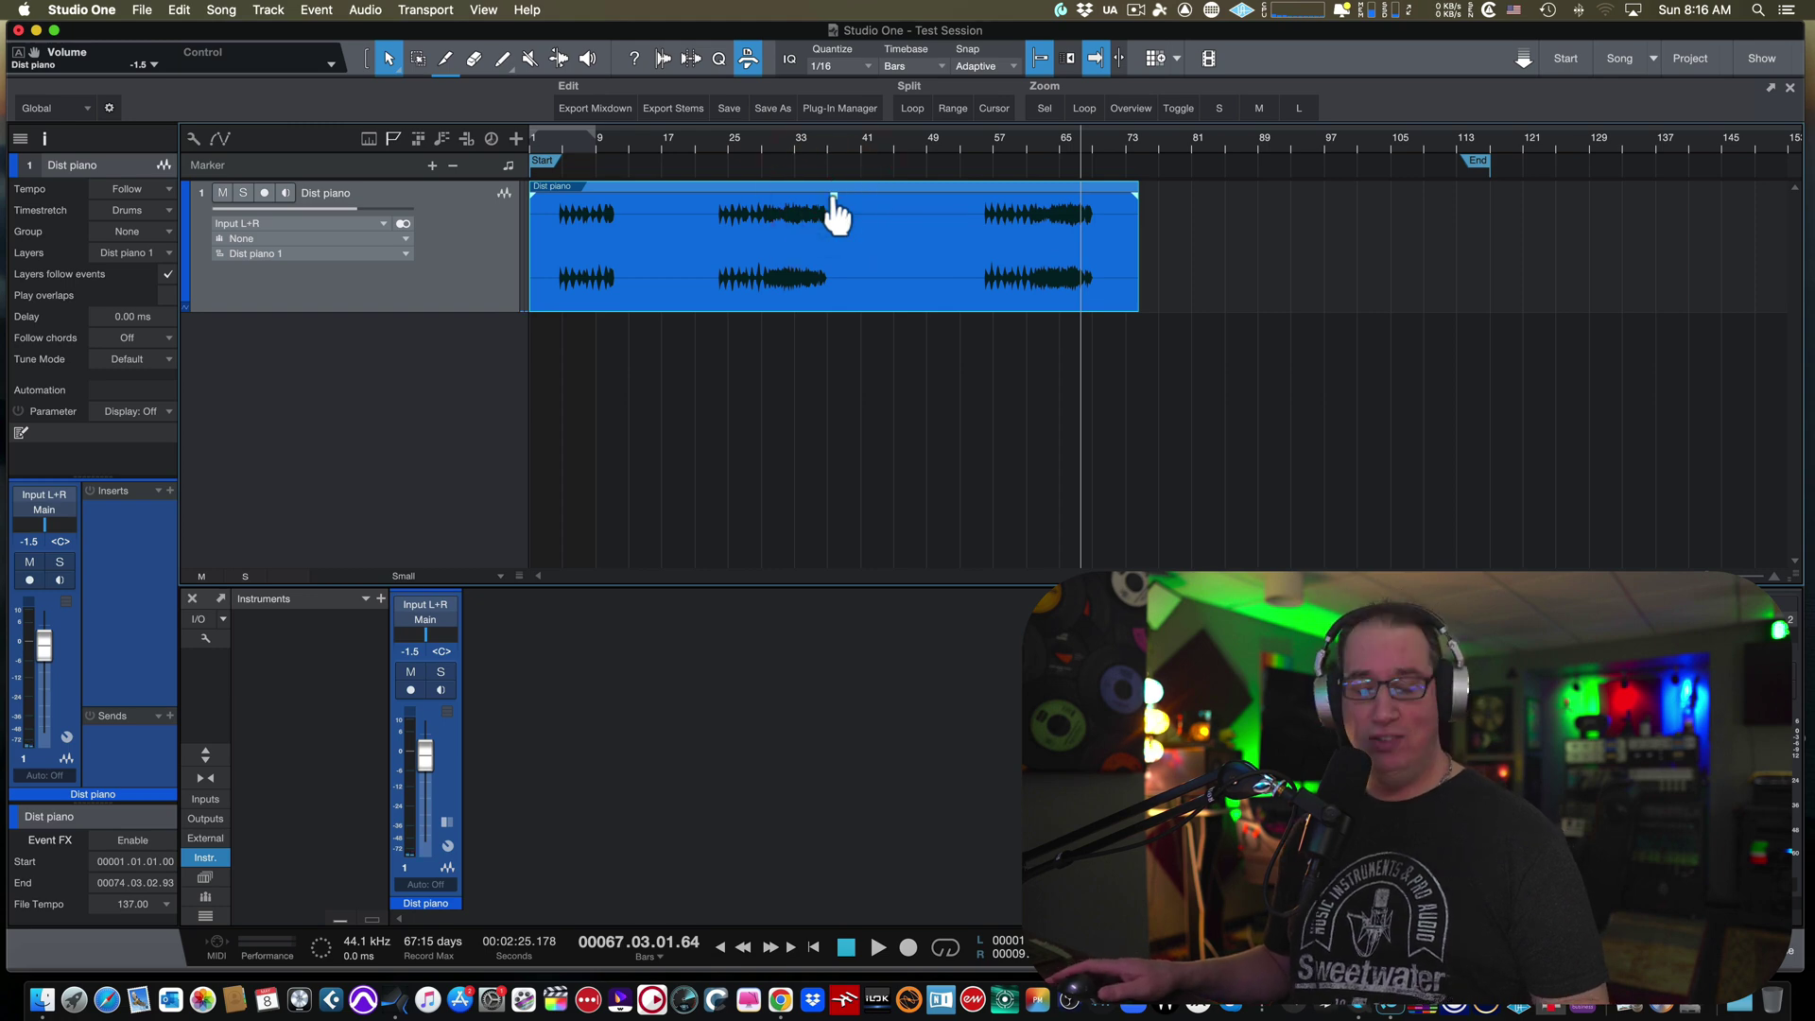
pyautogui.hotkey('ctrl', 'z')
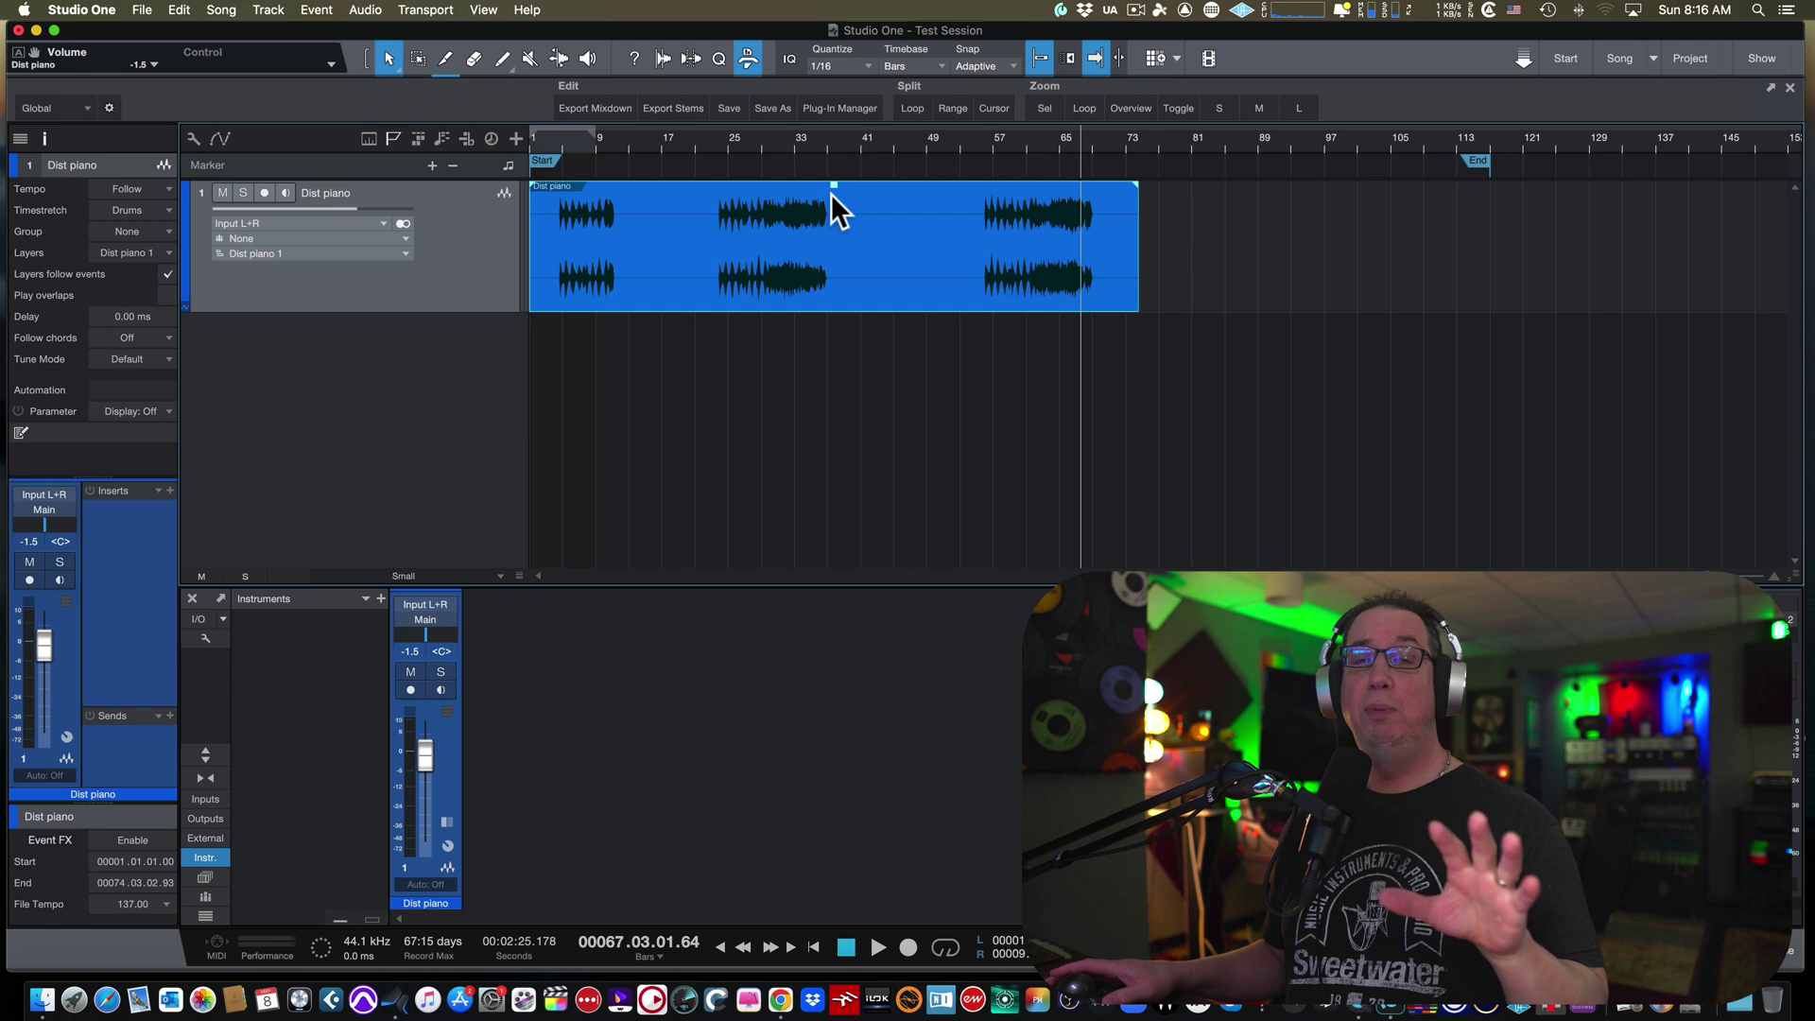
# Step: Place the playhead at bar 55 and expand the mixer to show inserts and sends
pyautogui.click(983, 137)
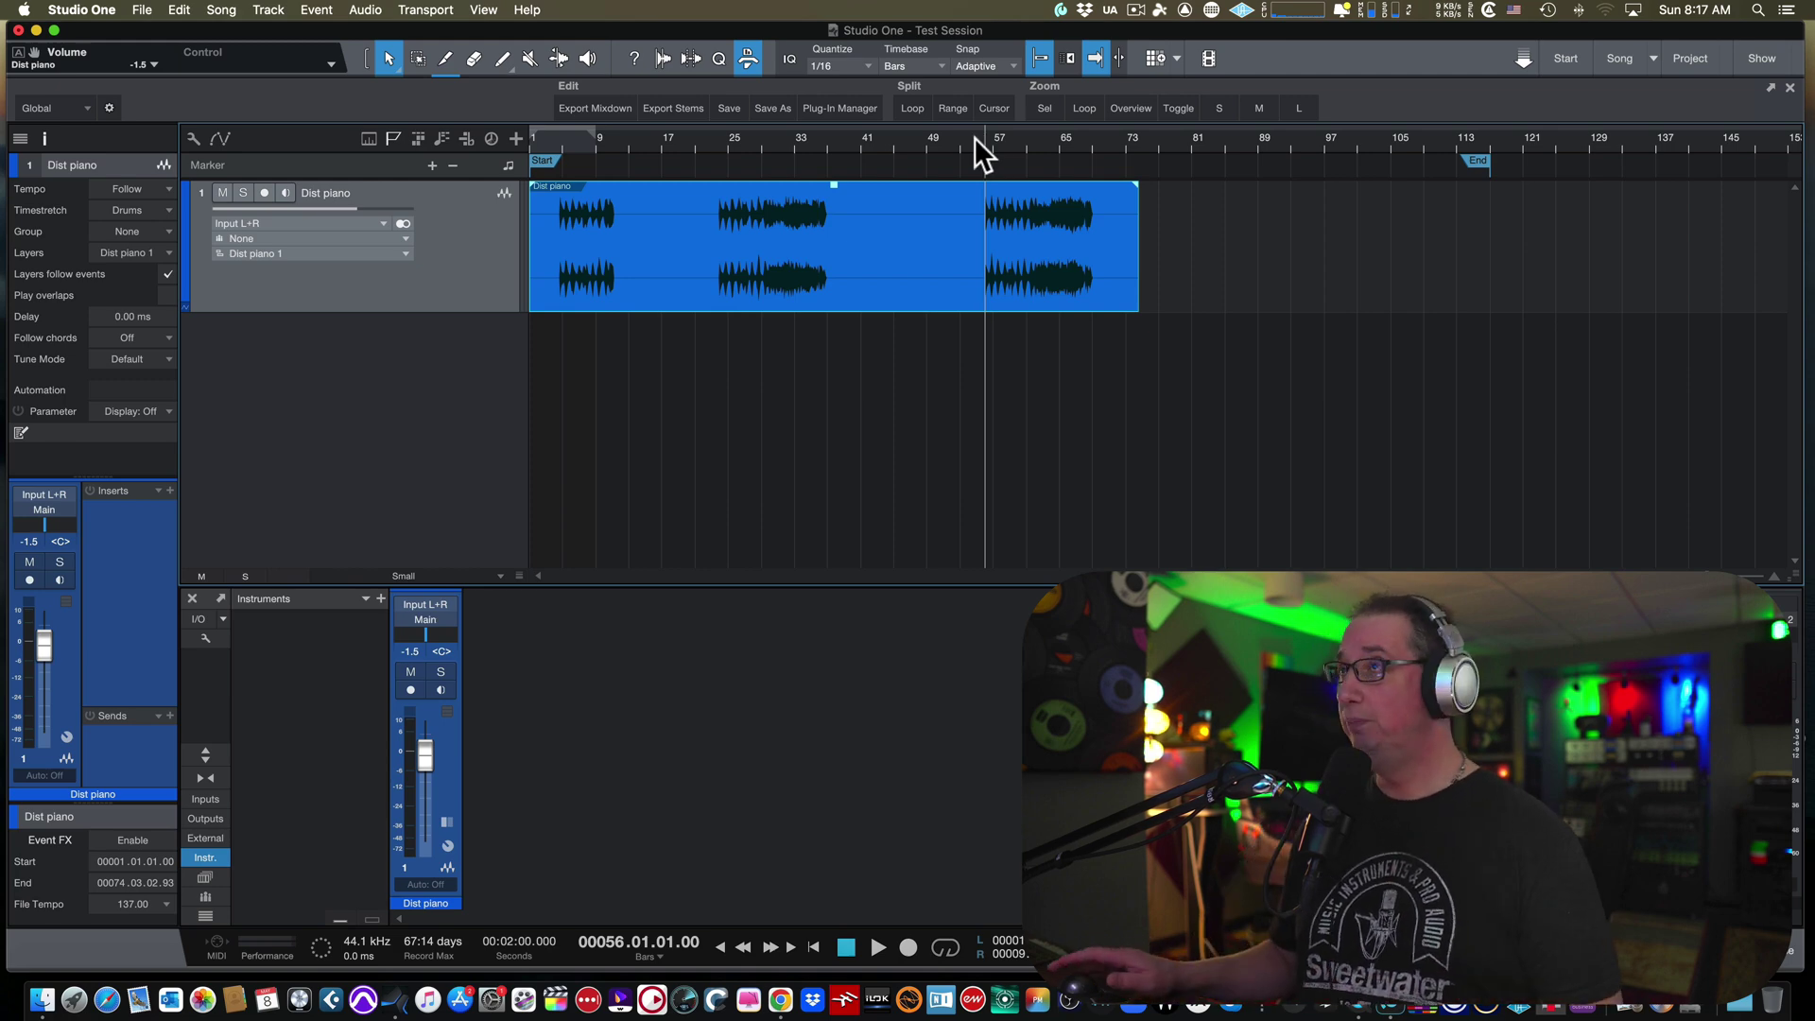
pyautogui.click(972, 136)
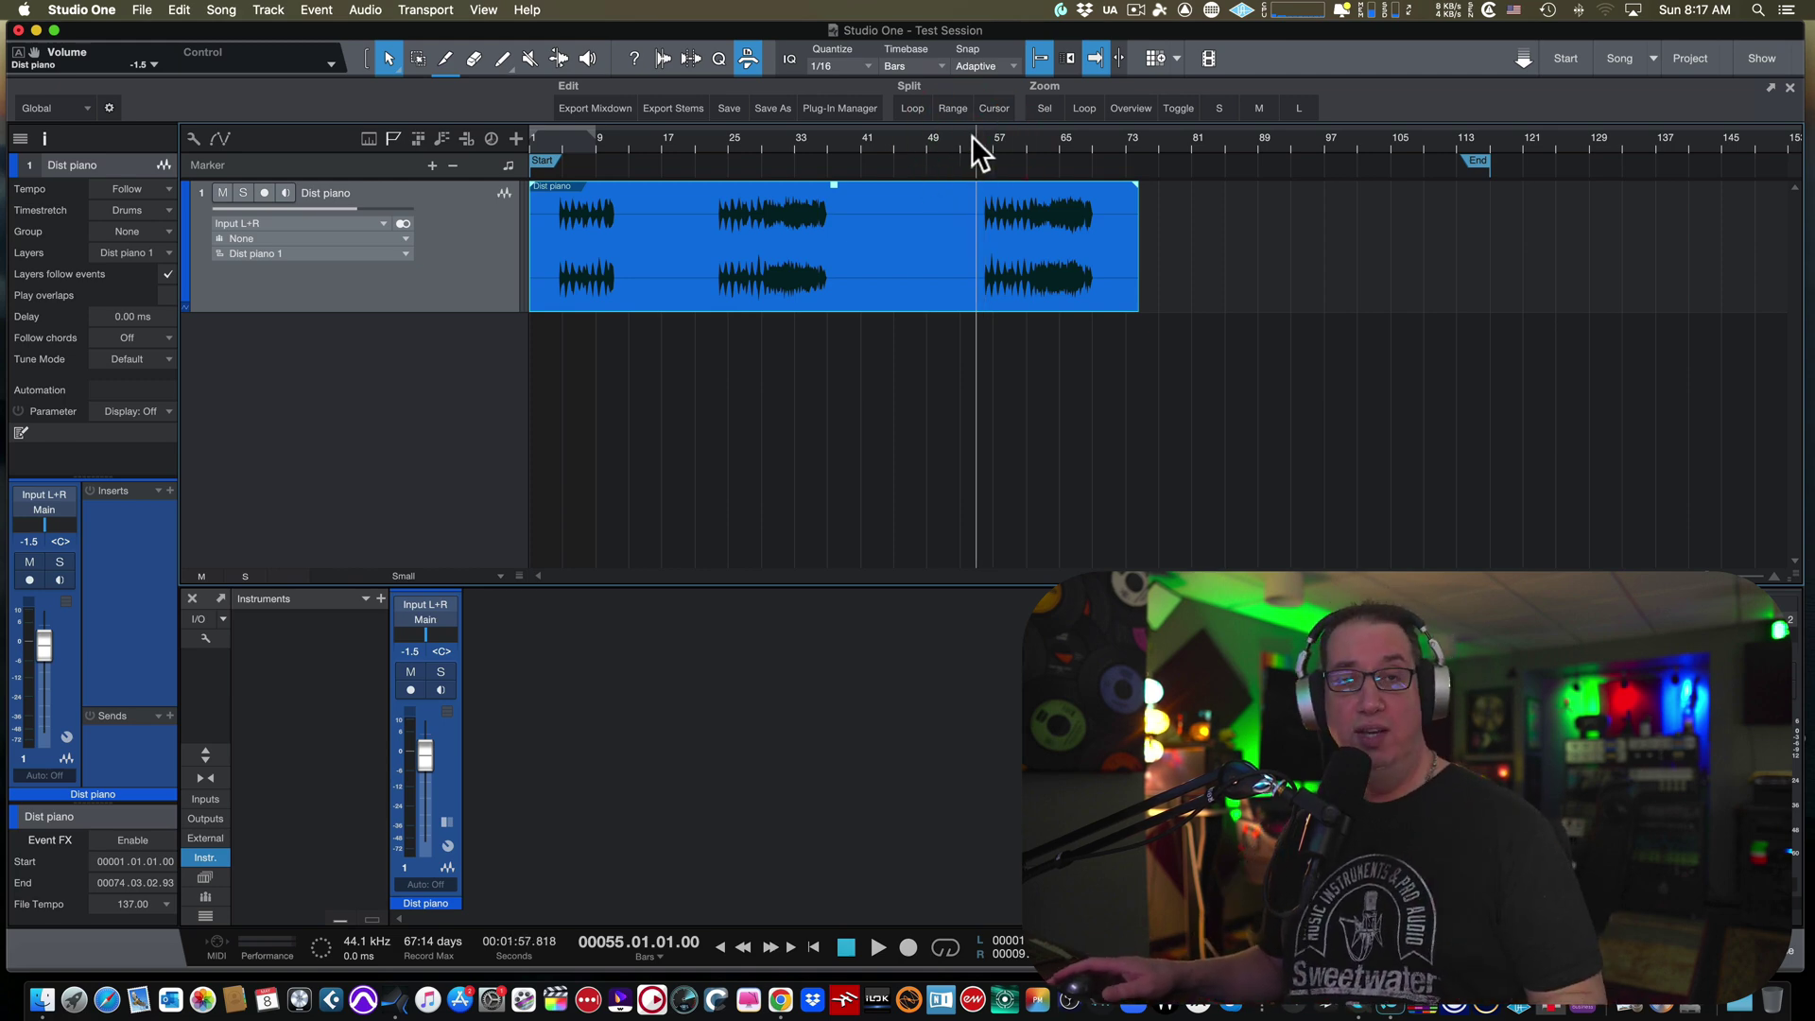
pyautogui.click(206, 753)
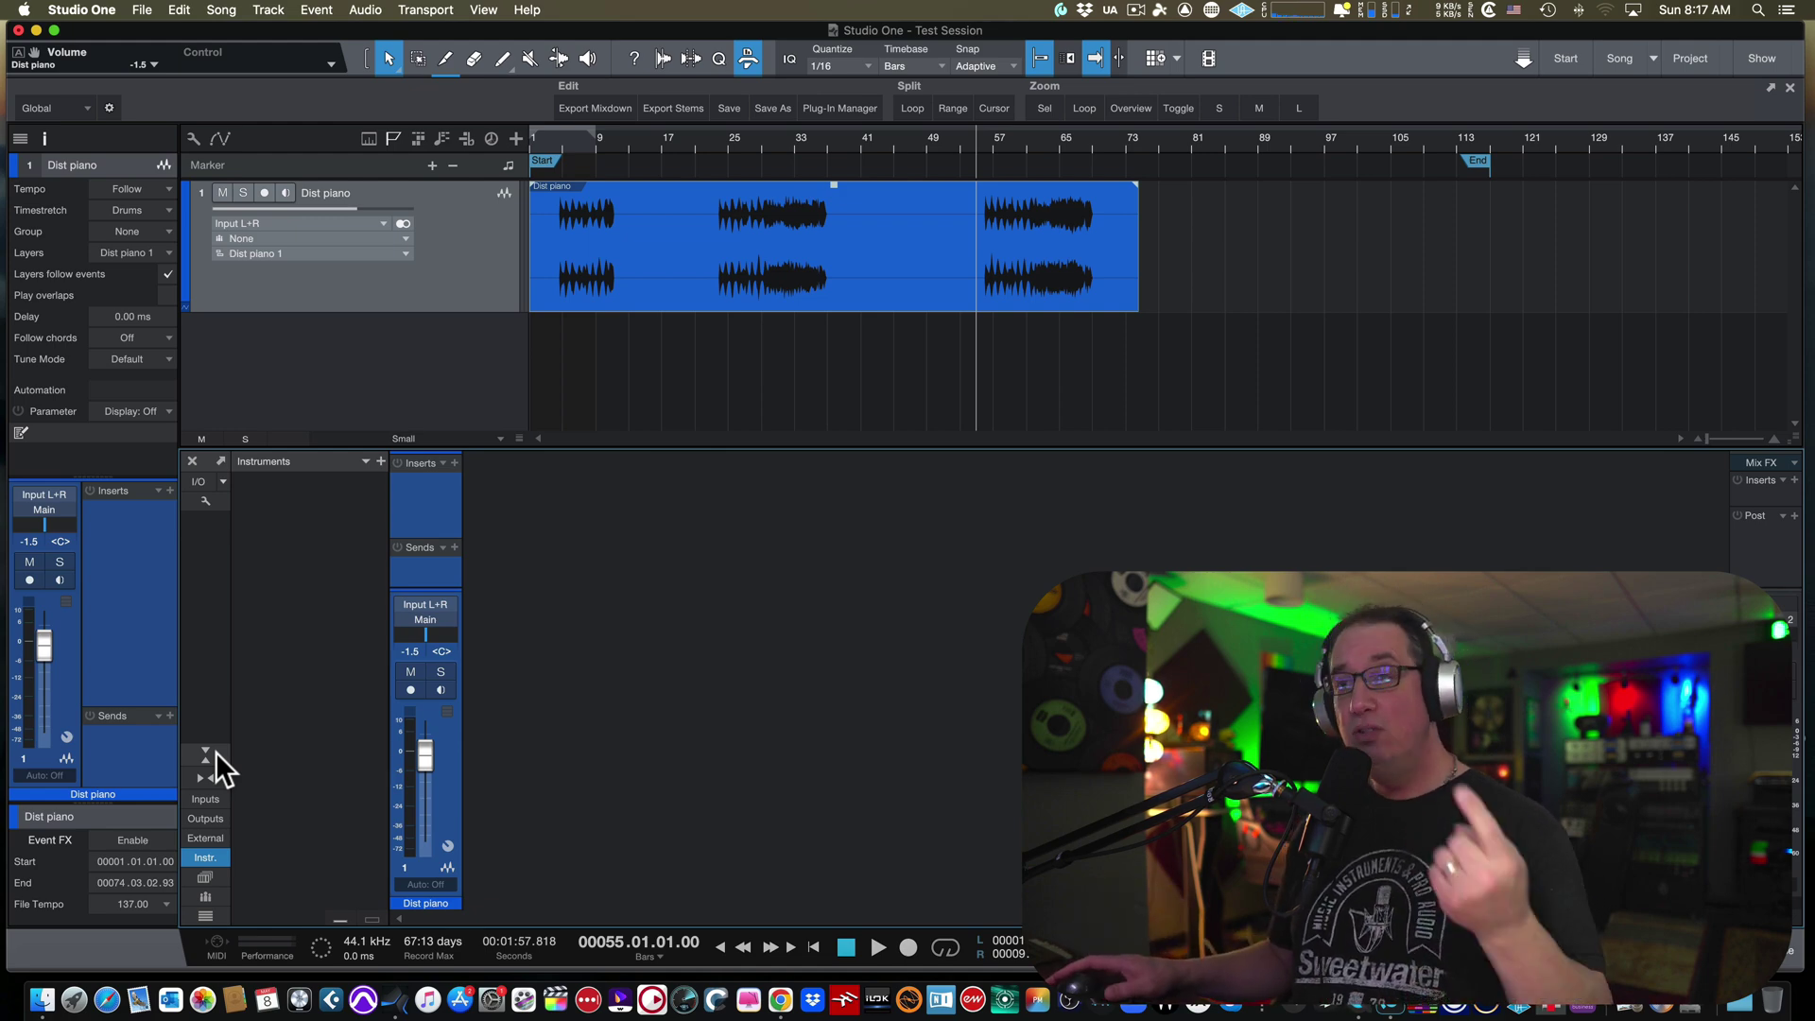
# Step: Collapse the mixer, return the playhead to bar 1, and select the Dist piano event
pyautogui.click(216, 751)
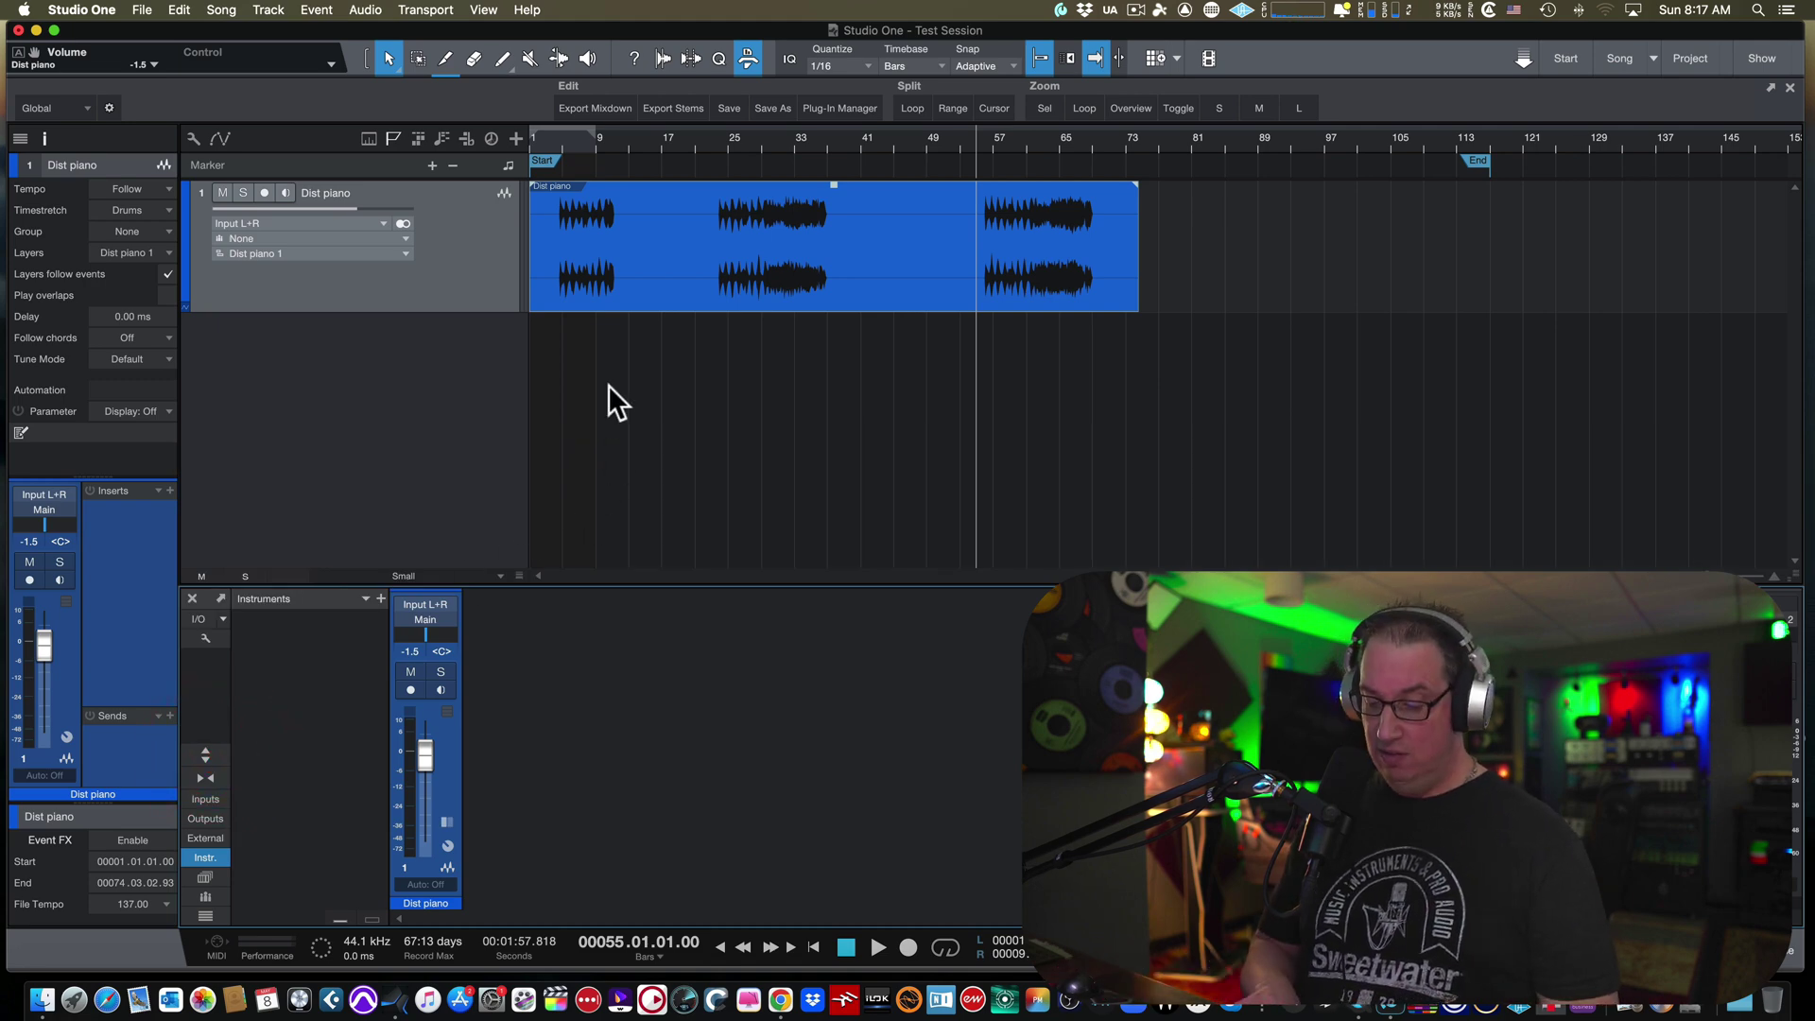
pyautogui.press('Home')
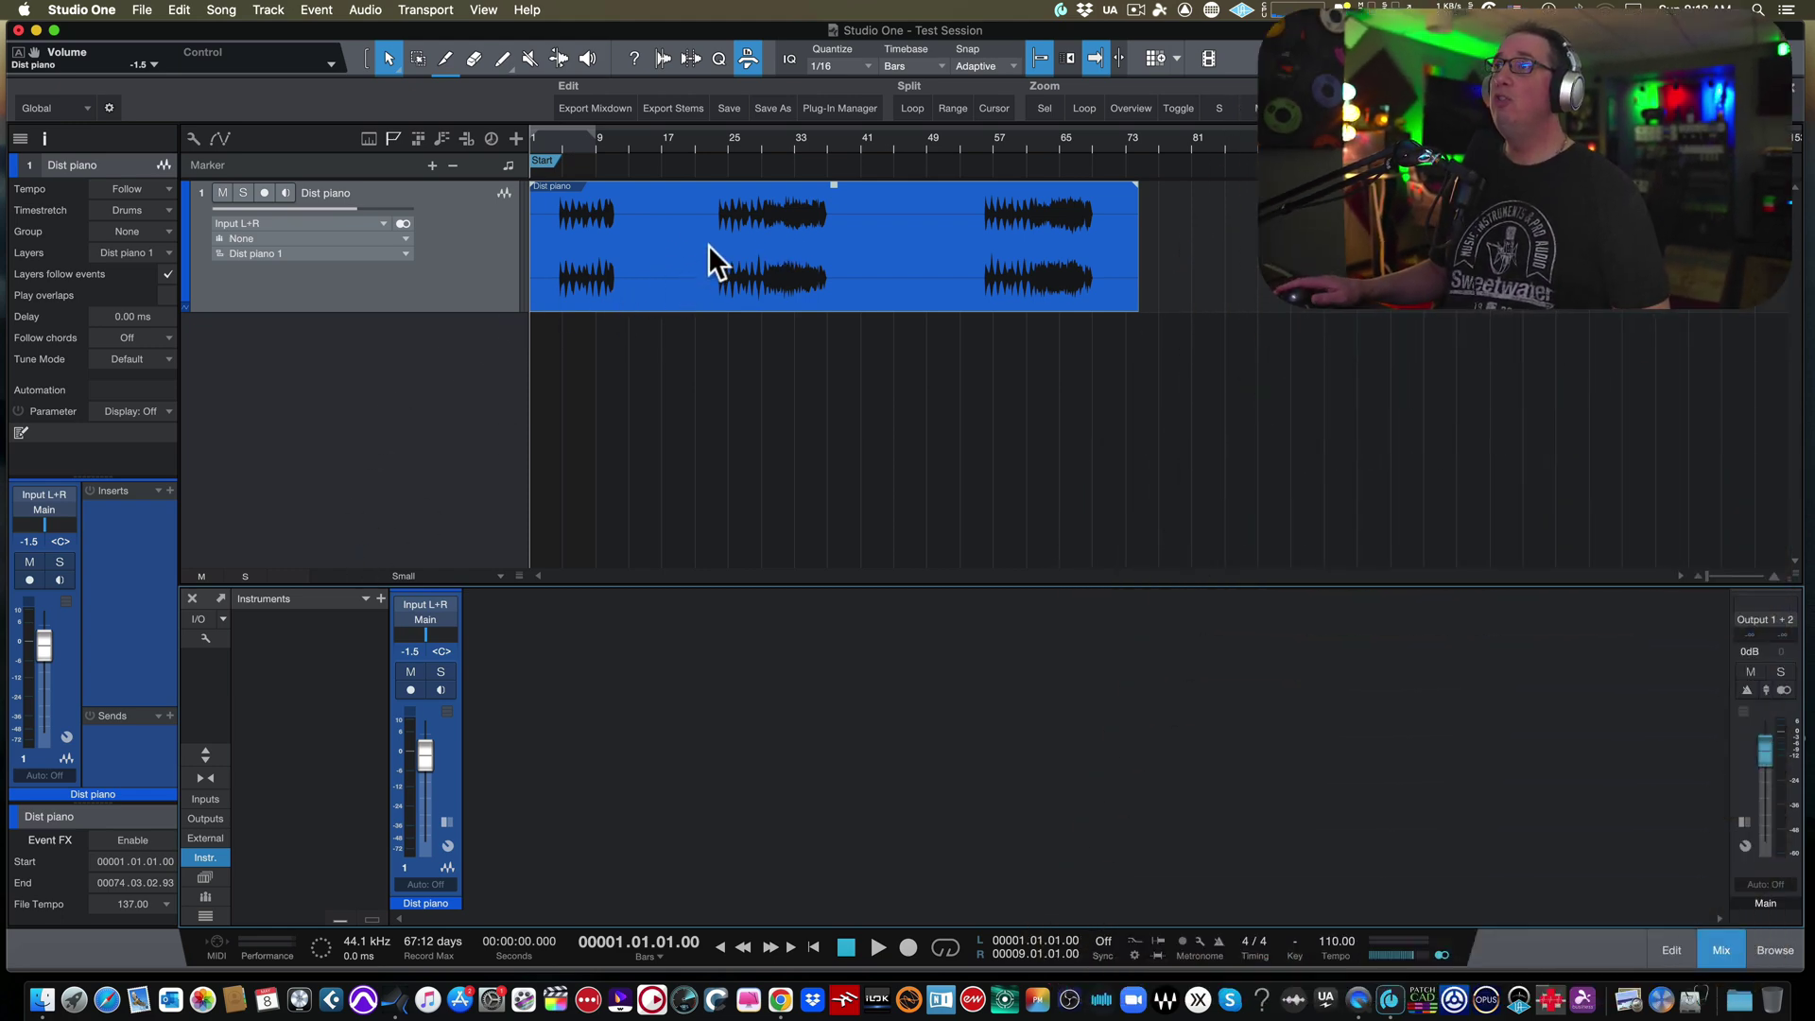
pyautogui.click(707, 246)
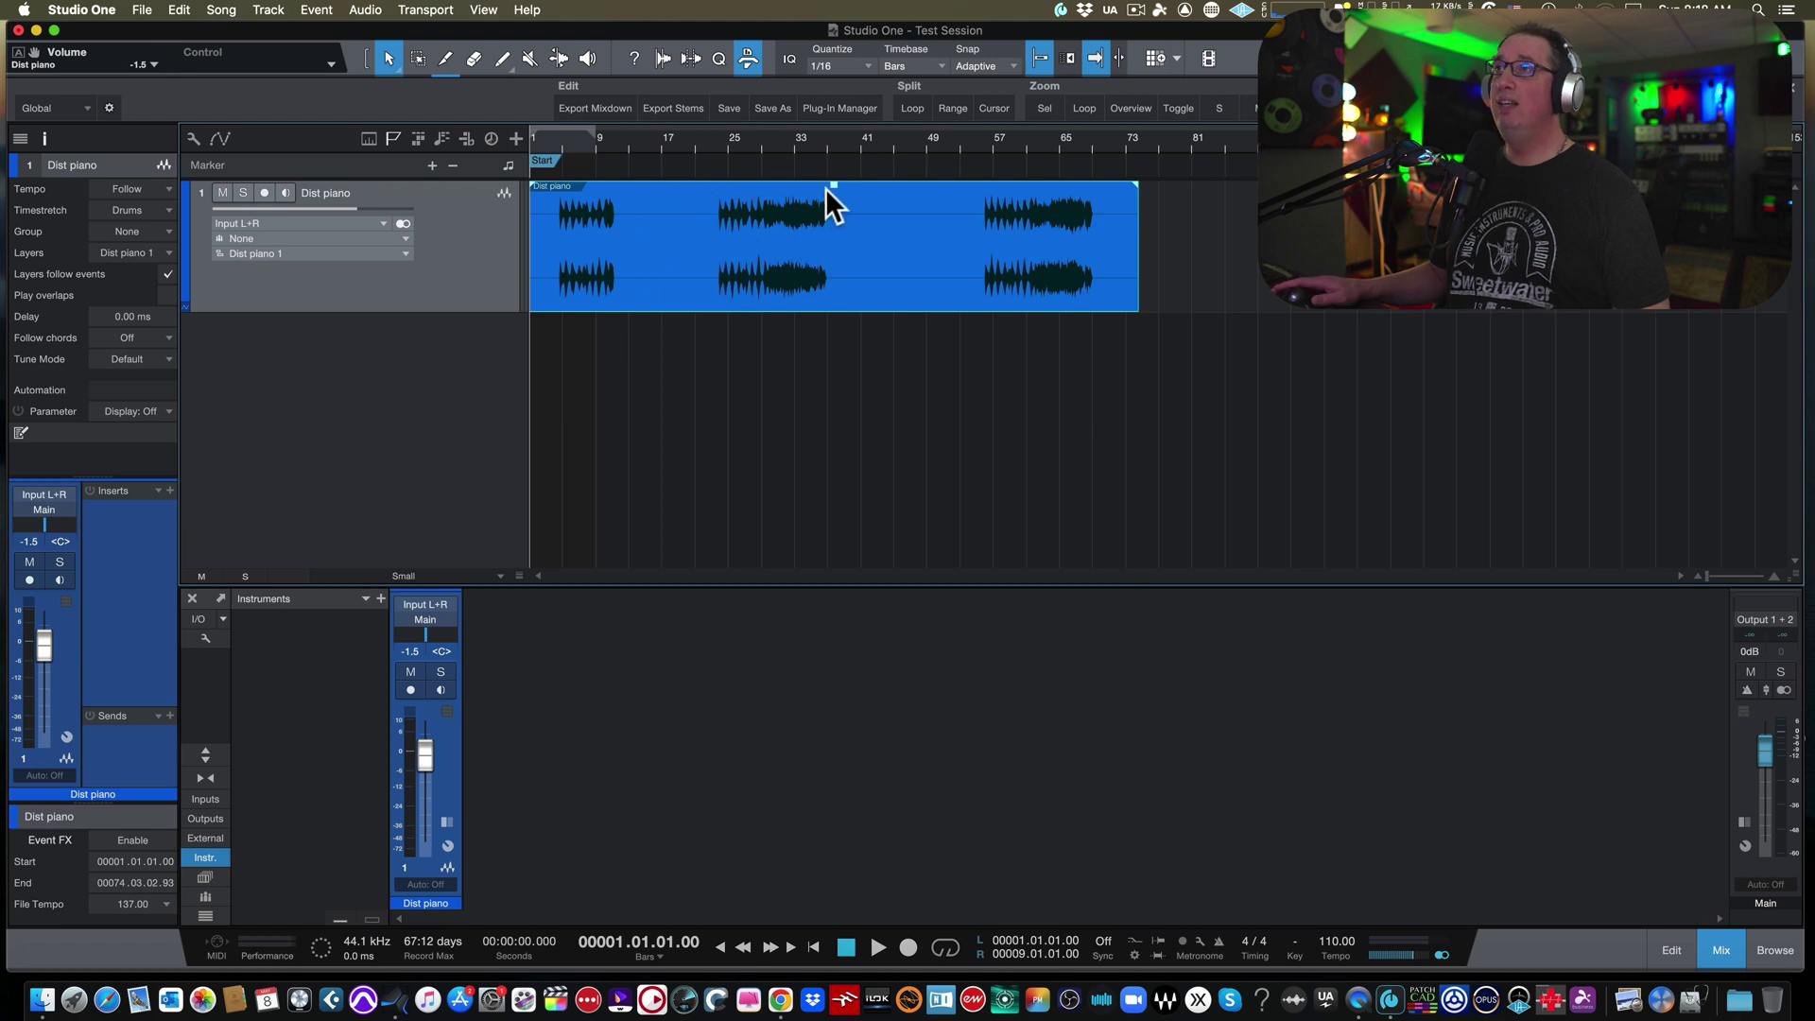
# Step: Open the Dist piano event in Melodyne, dismissing the welcome message and browser download page
pyautogui.rightClick(784, 257)
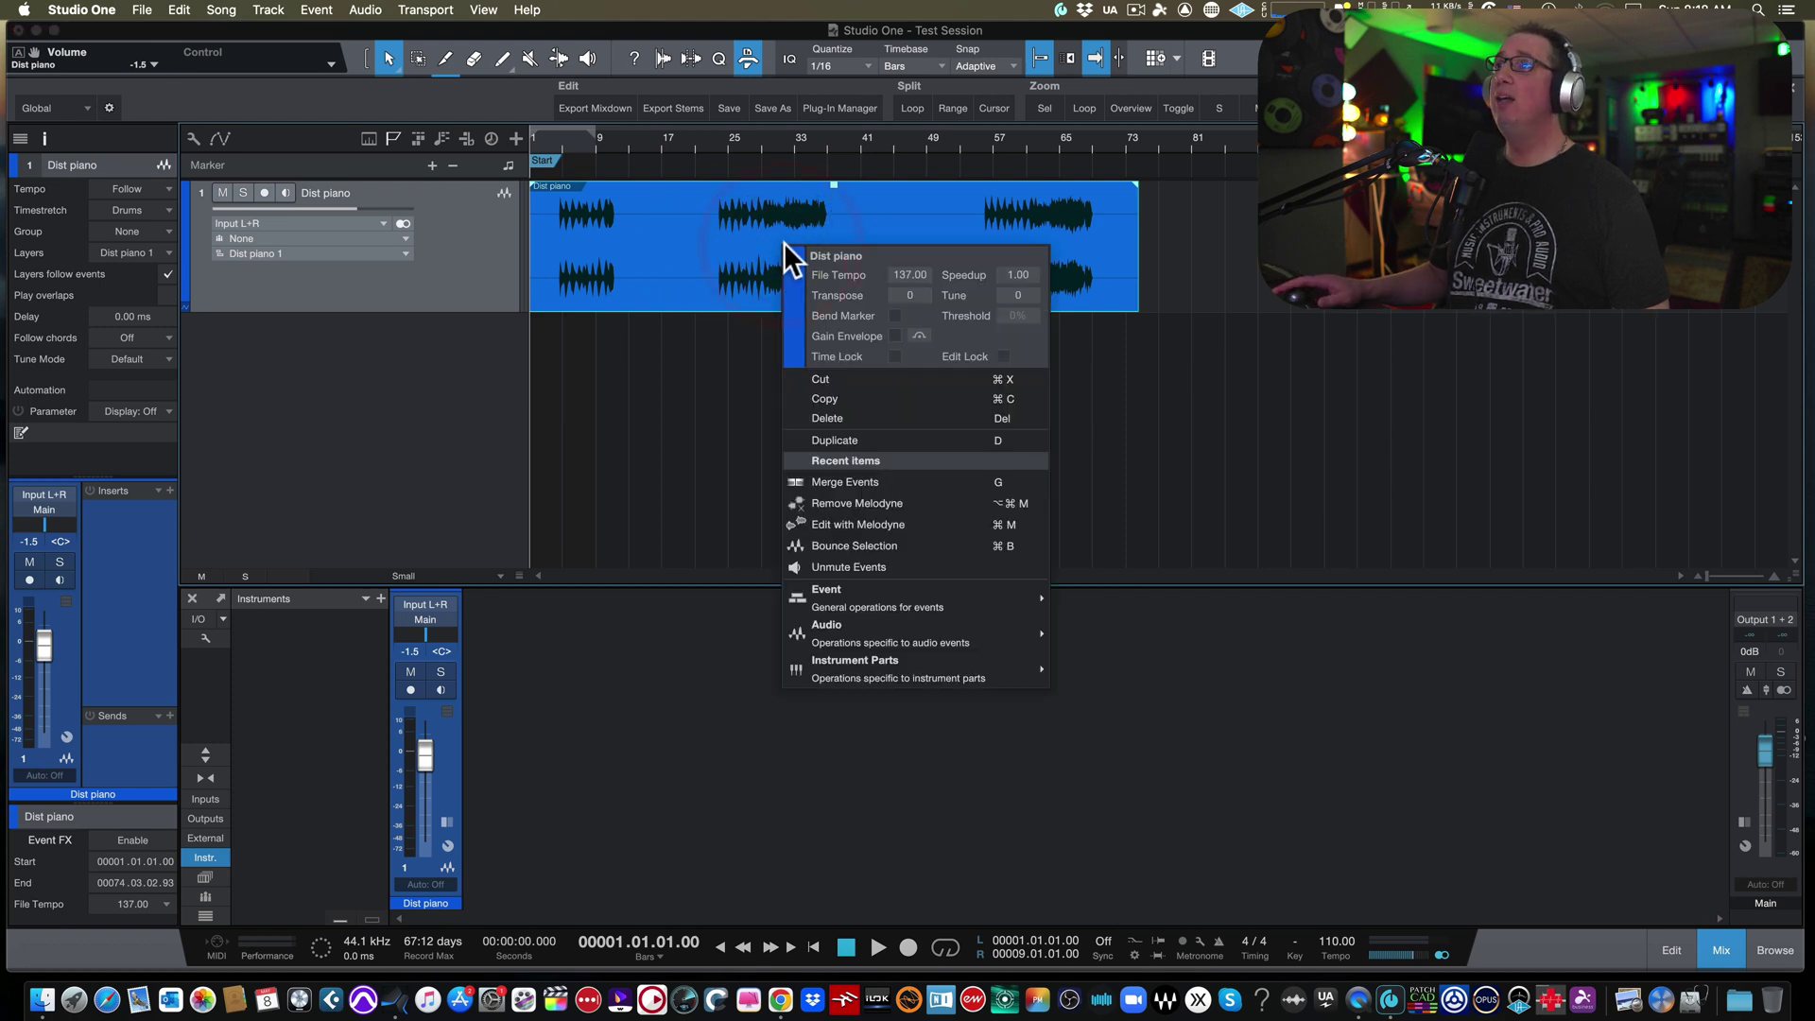
pyautogui.click(821, 524)
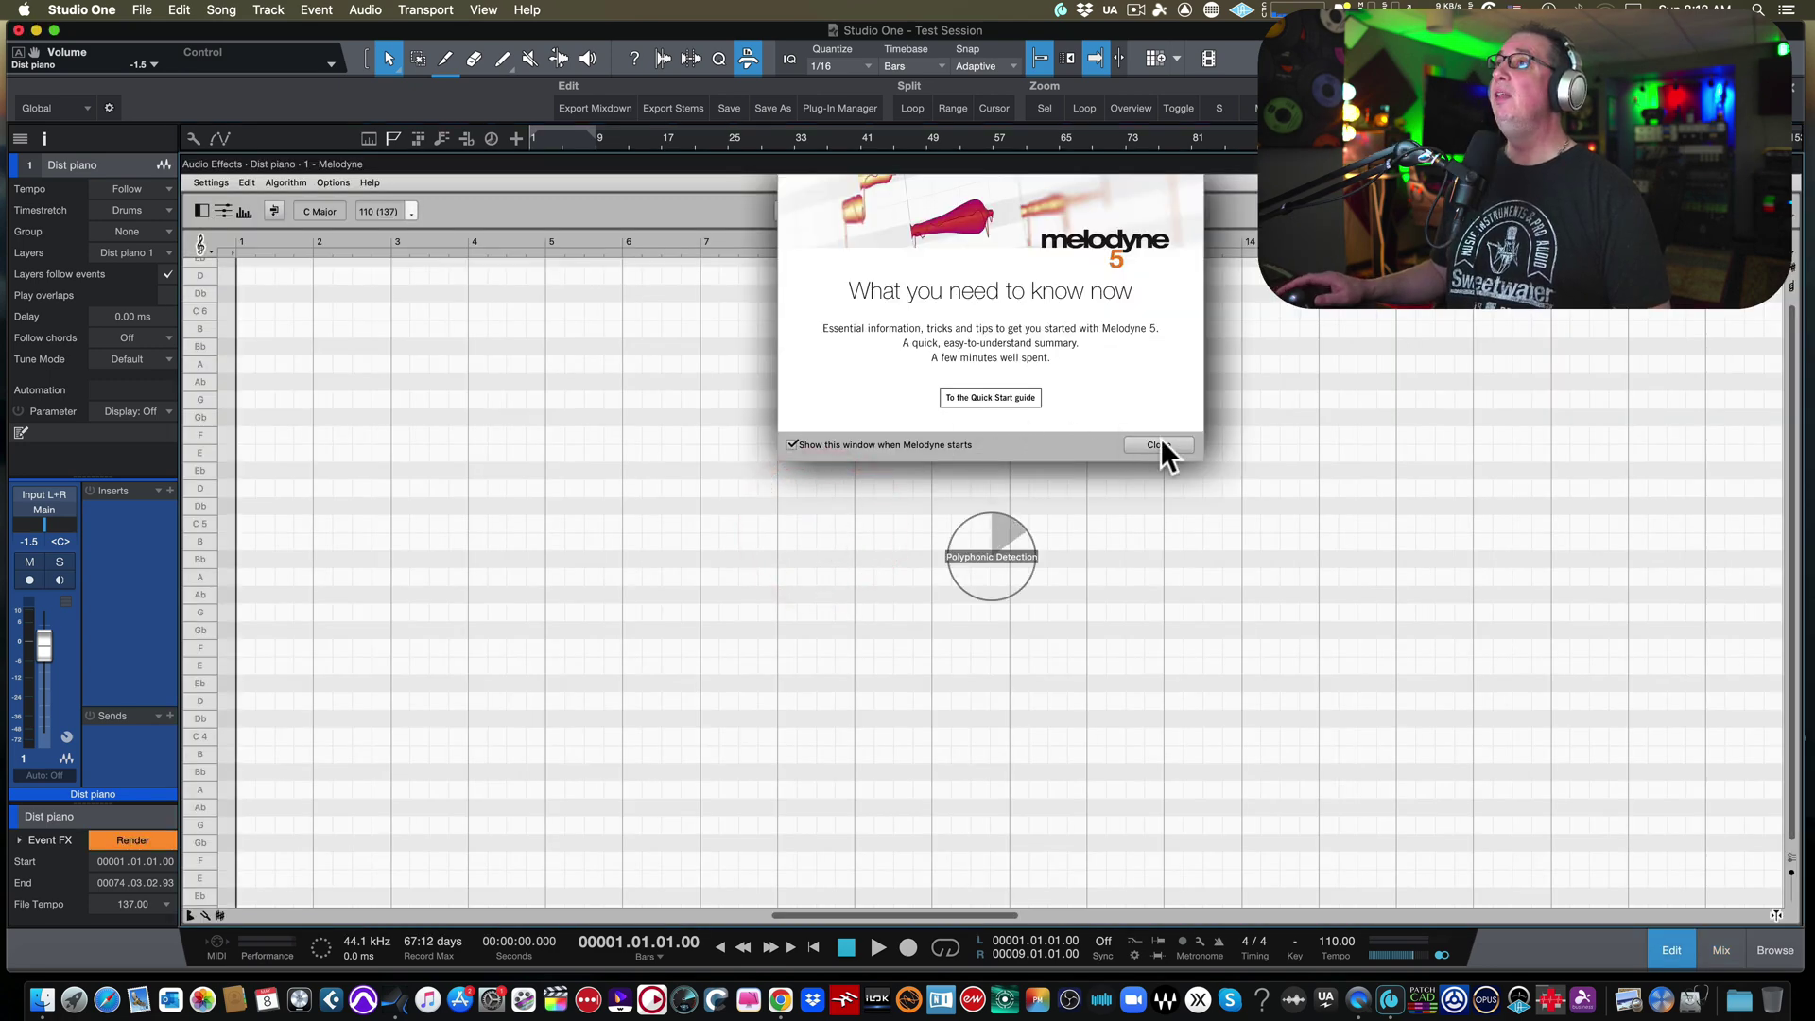
pyautogui.click(1159, 442)
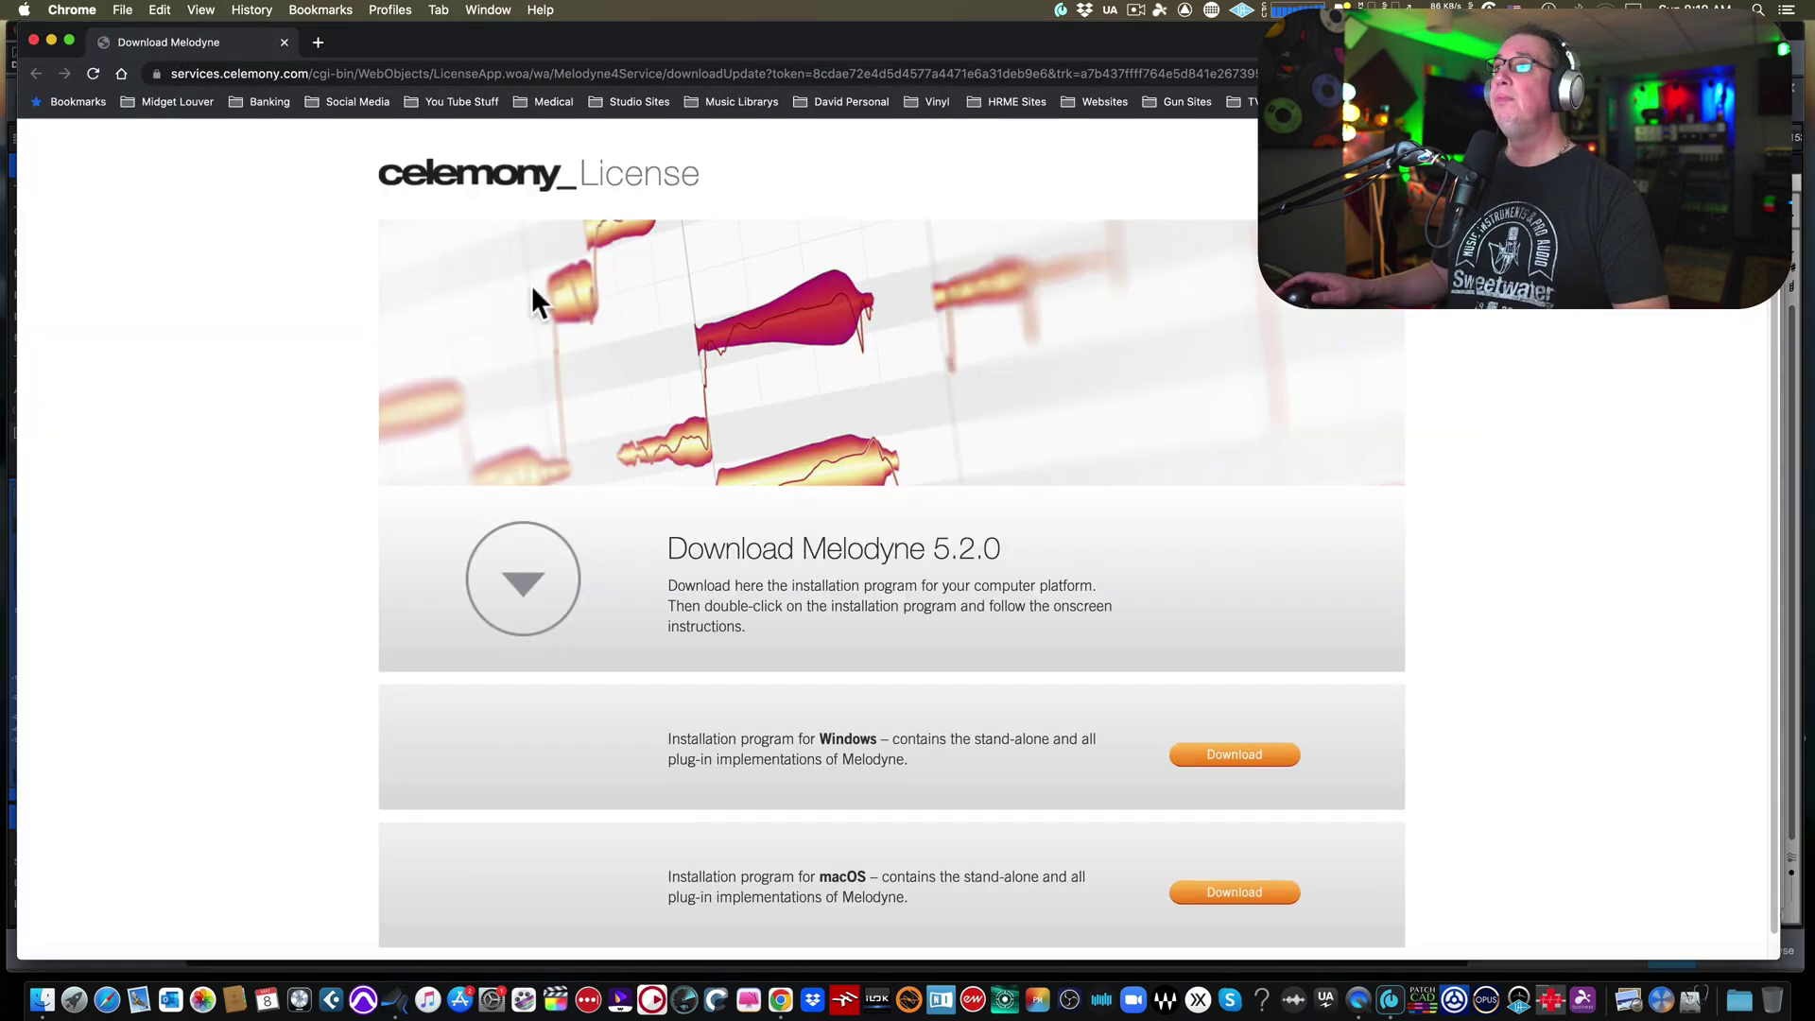
pyautogui.click(32, 38)
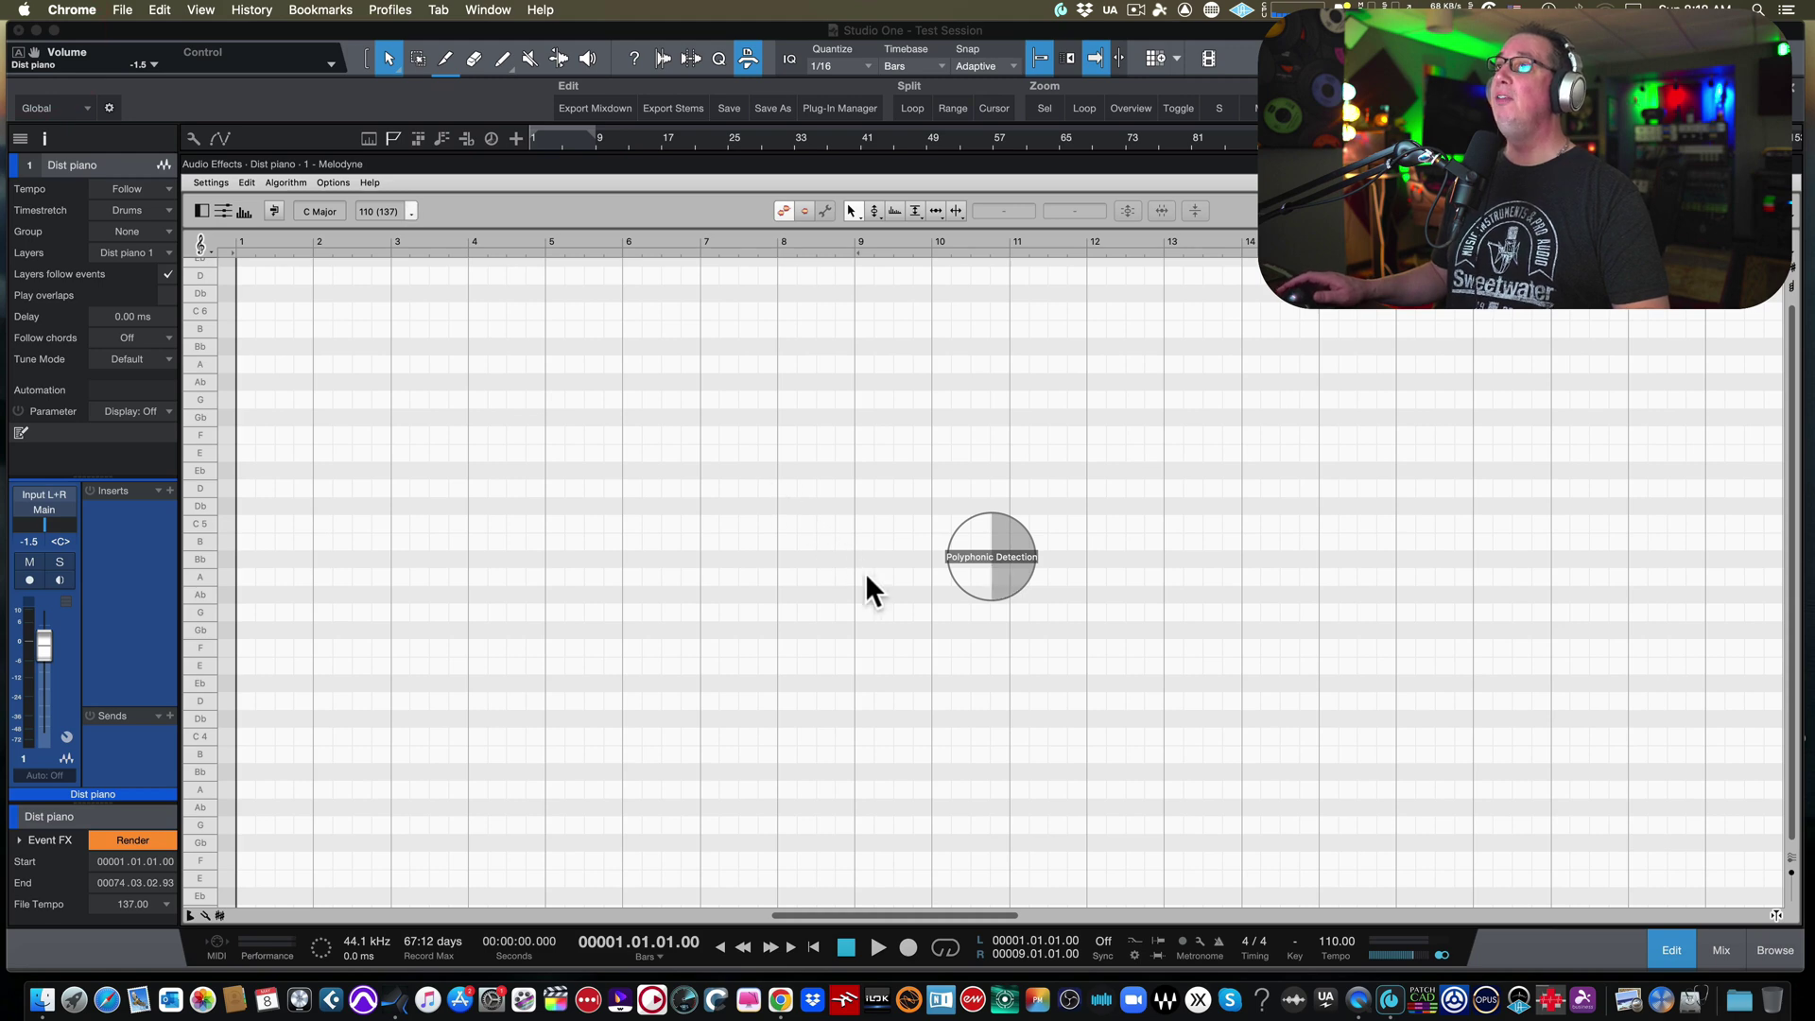
# Step: Select all Melodyne notes and apply Correct Pitch with pitch centre and drift at 100%
pyautogui.press('XF86MonBrightnessUp')
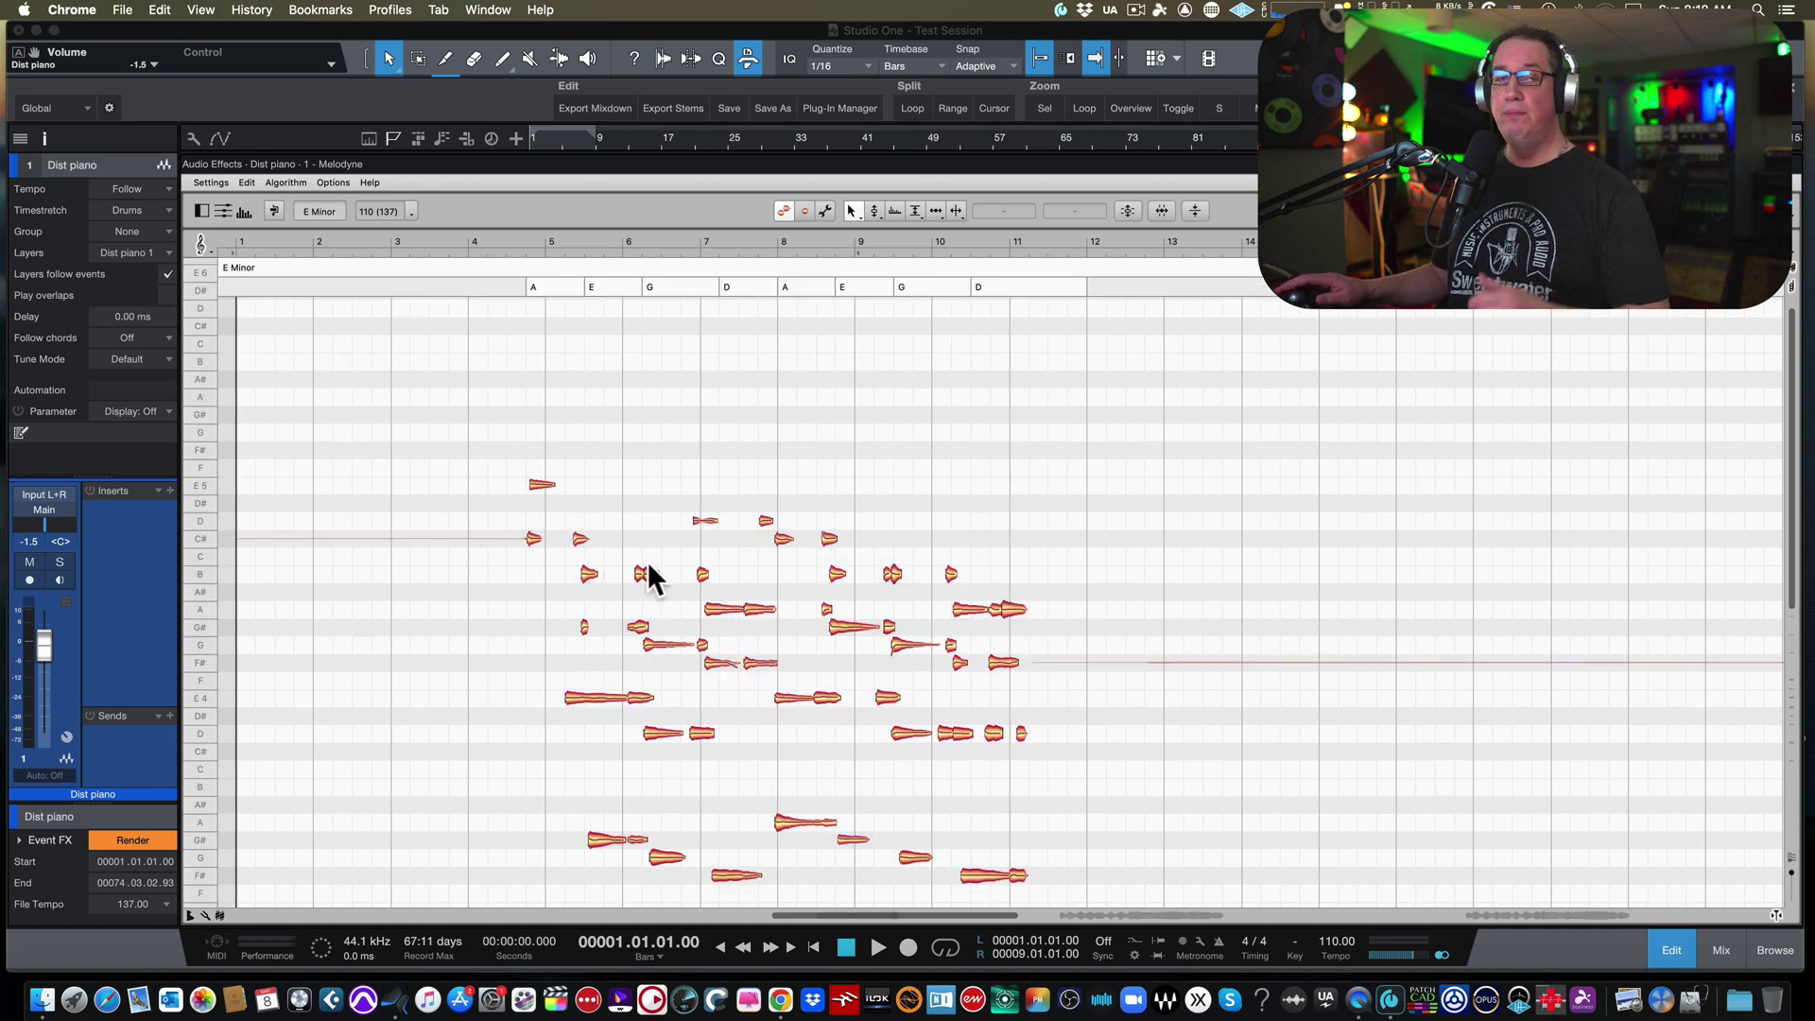
pyautogui.scroll(-3, 643, 594)
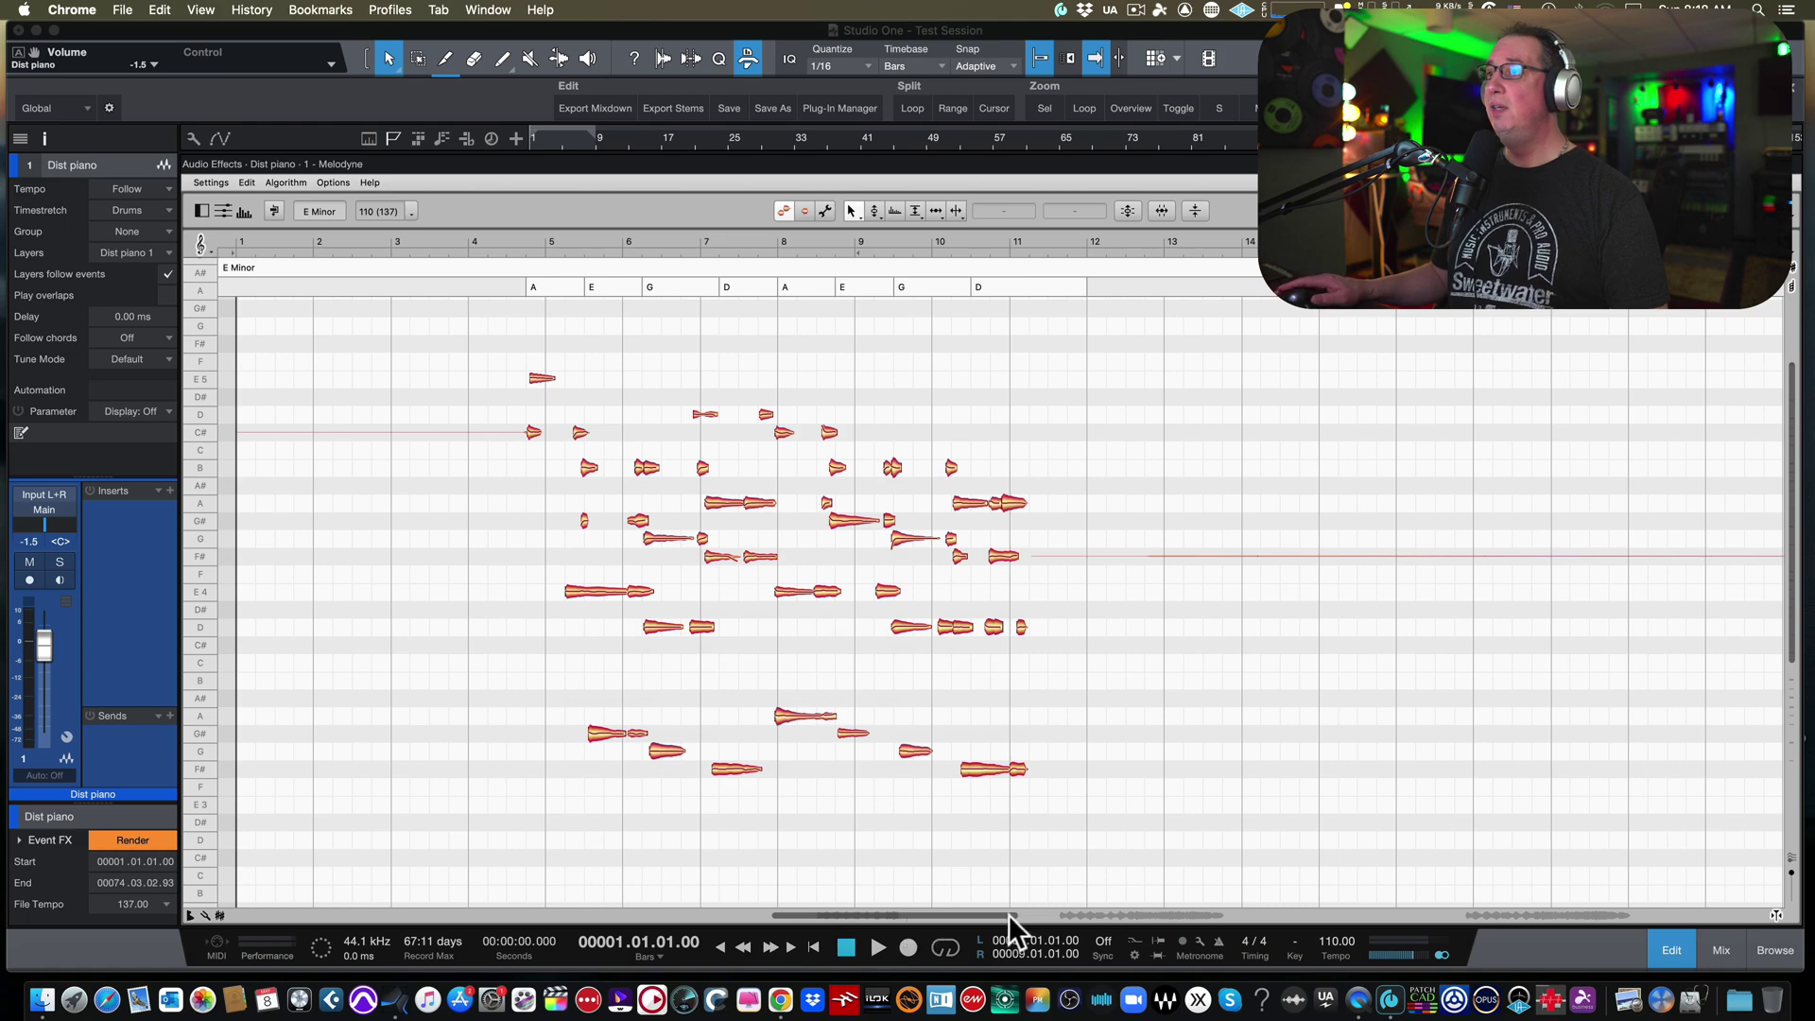
pyautogui.moveTo(1008, 915); pyautogui.dragTo(1732, 878)
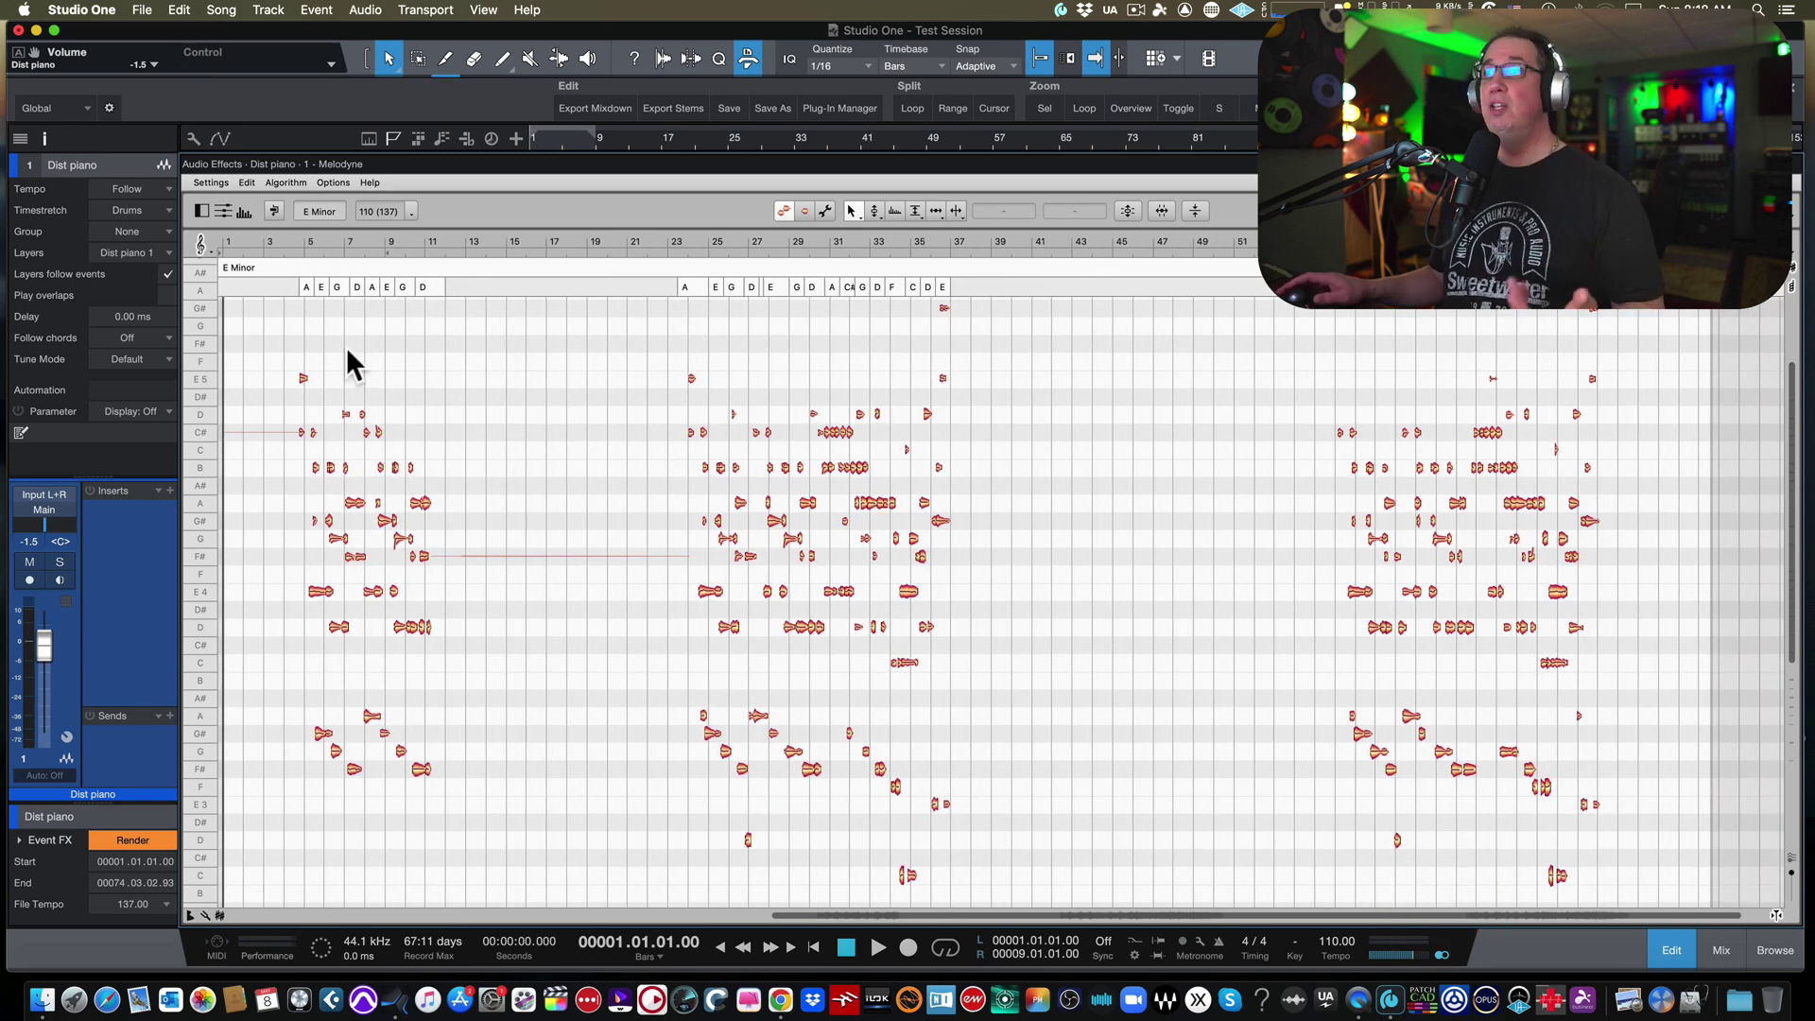
pyautogui.click(251, 180)
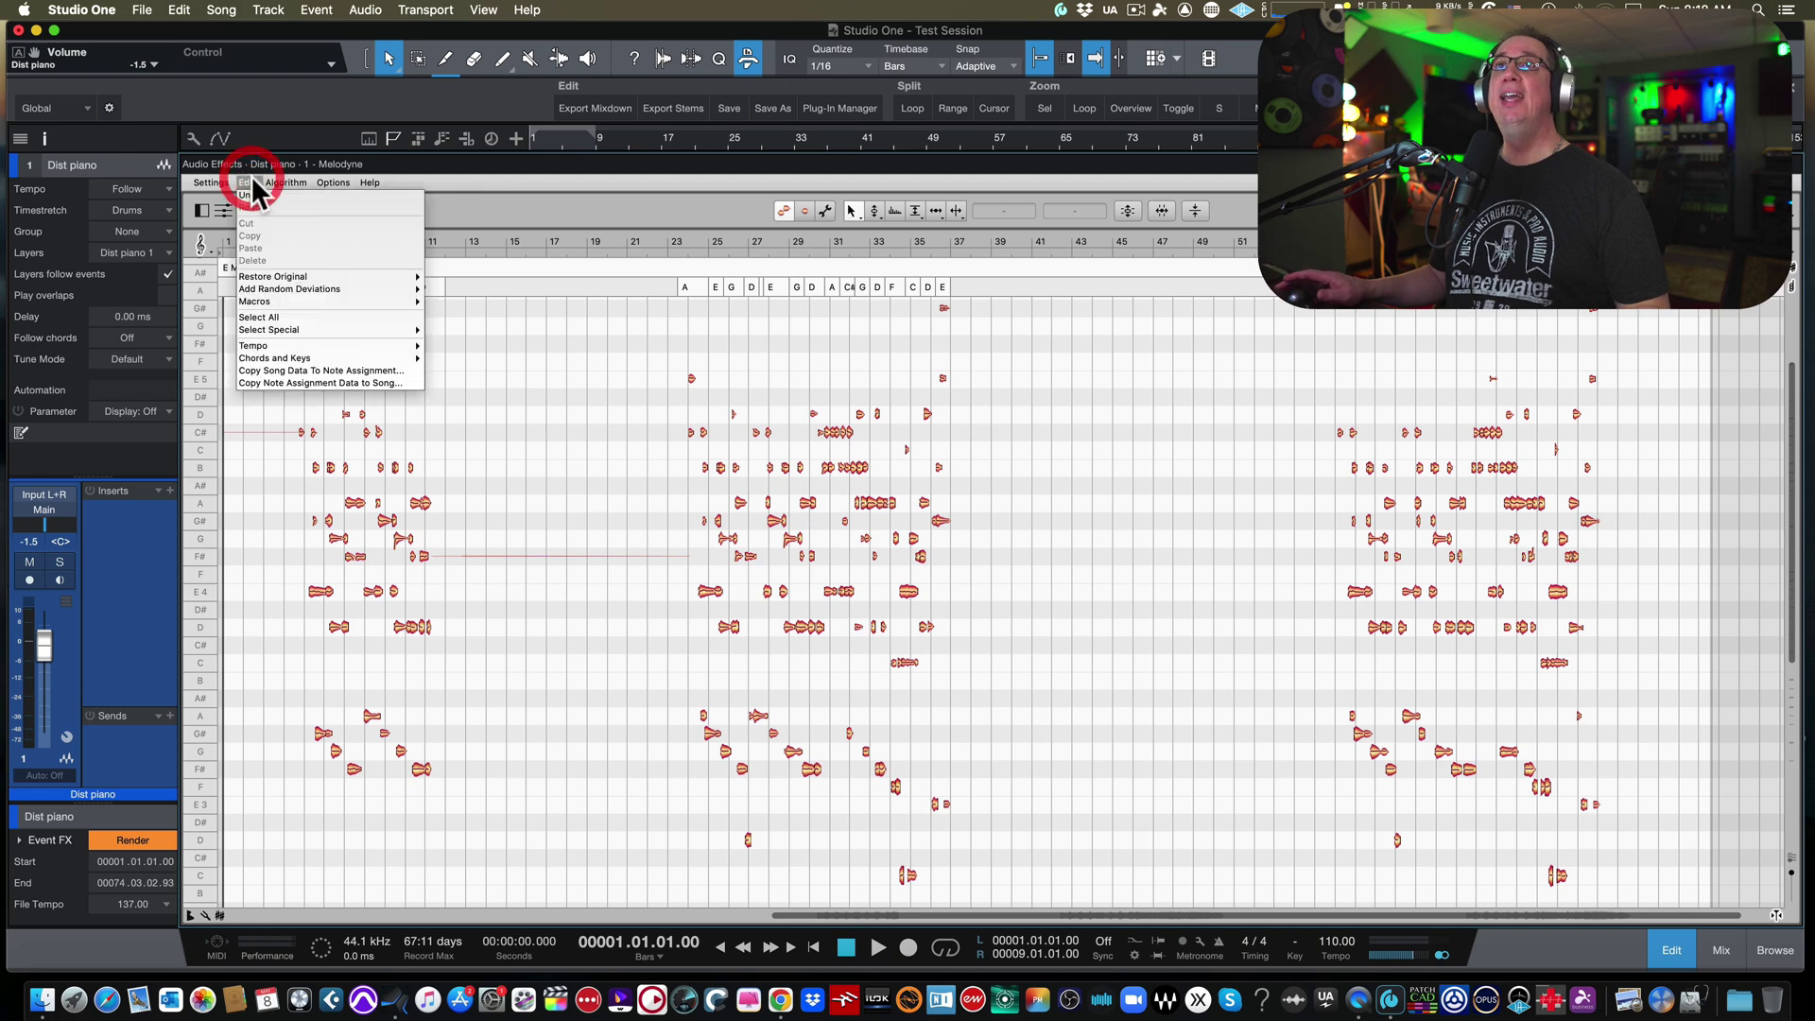
pyautogui.click(251, 318)
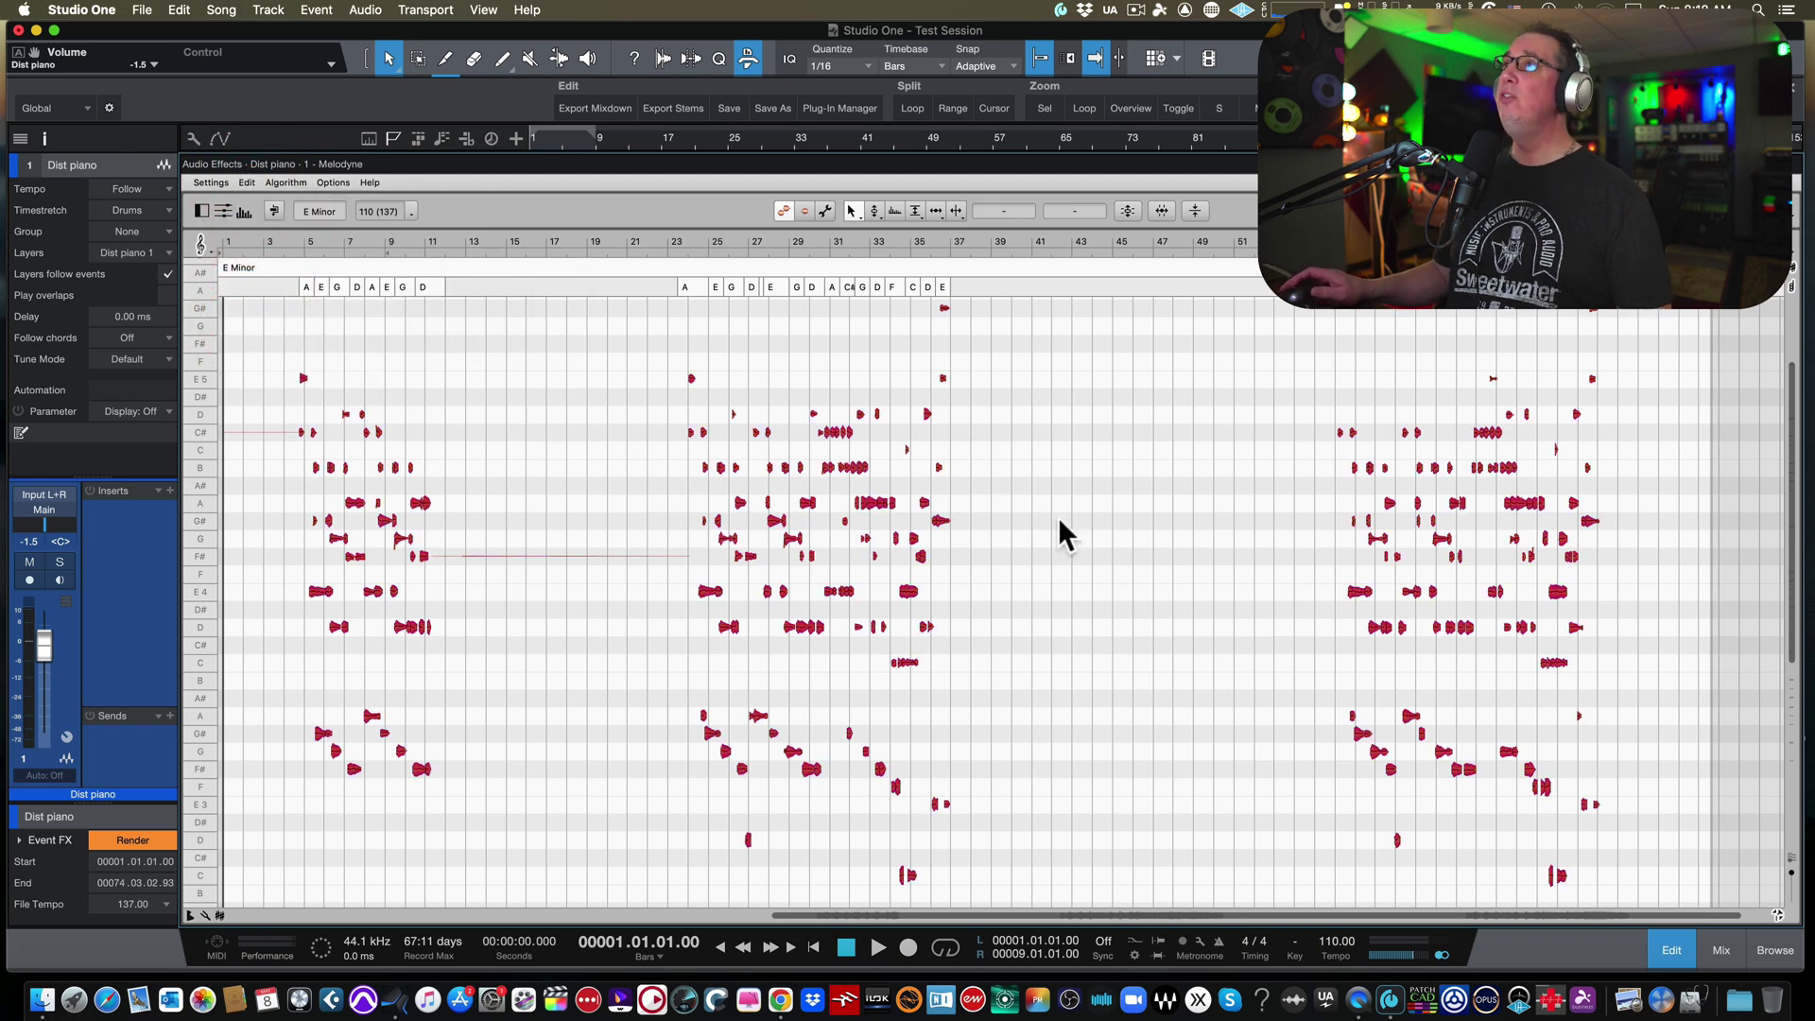
pyautogui.click(1127, 211)
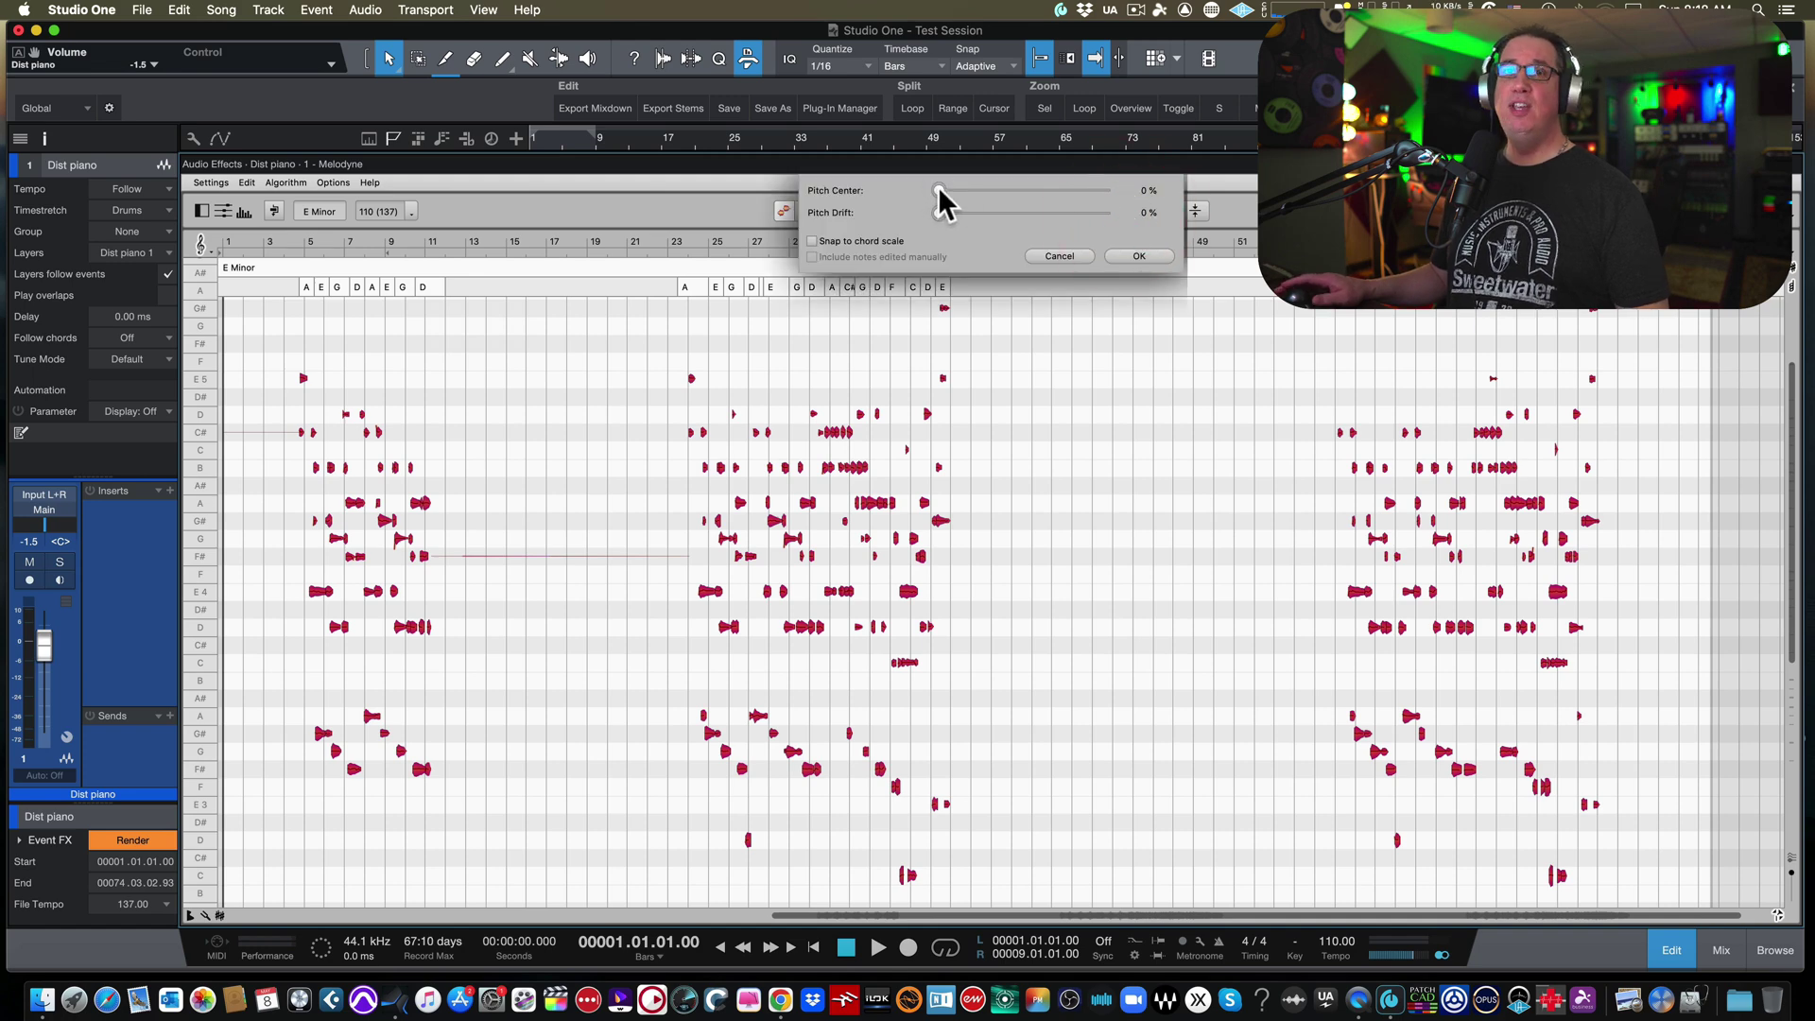
pyautogui.moveTo(938, 190); pyautogui.dragTo(1154, 194)
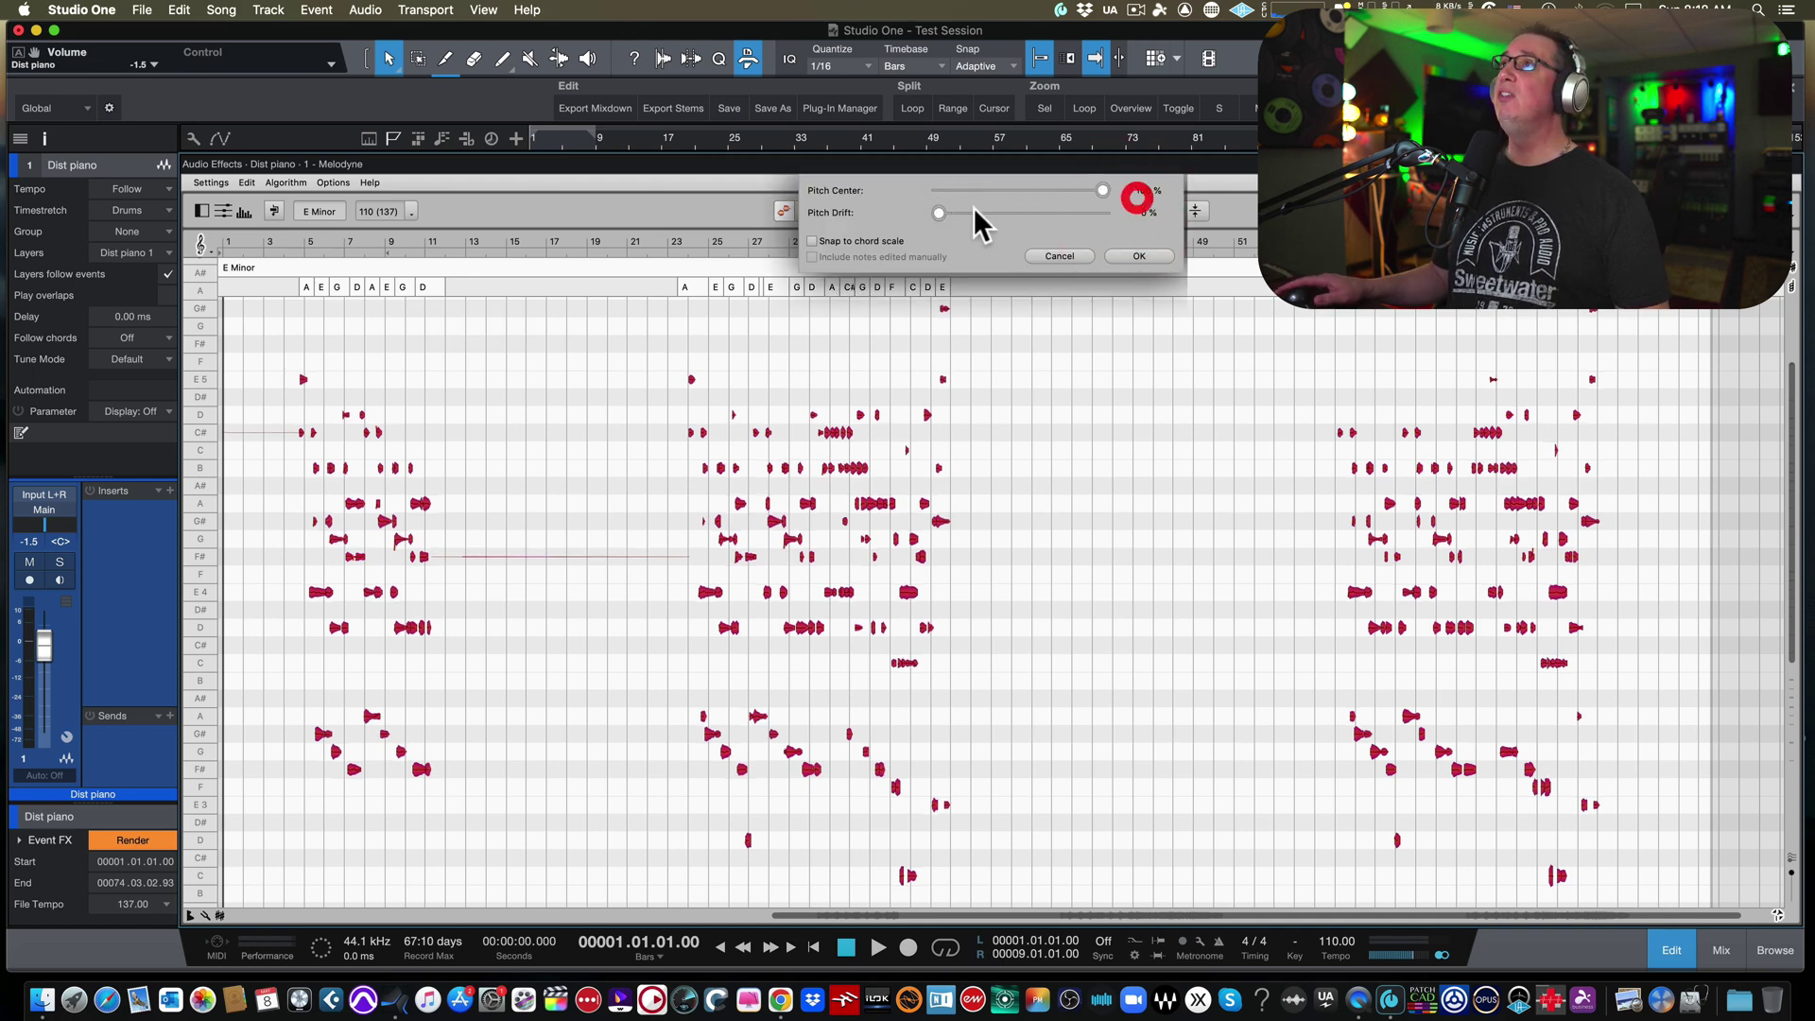
pyautogui.moveTo(938, 212); pyautogui.dragTo(1204, 231)
pyautogui.click(1126, 254)
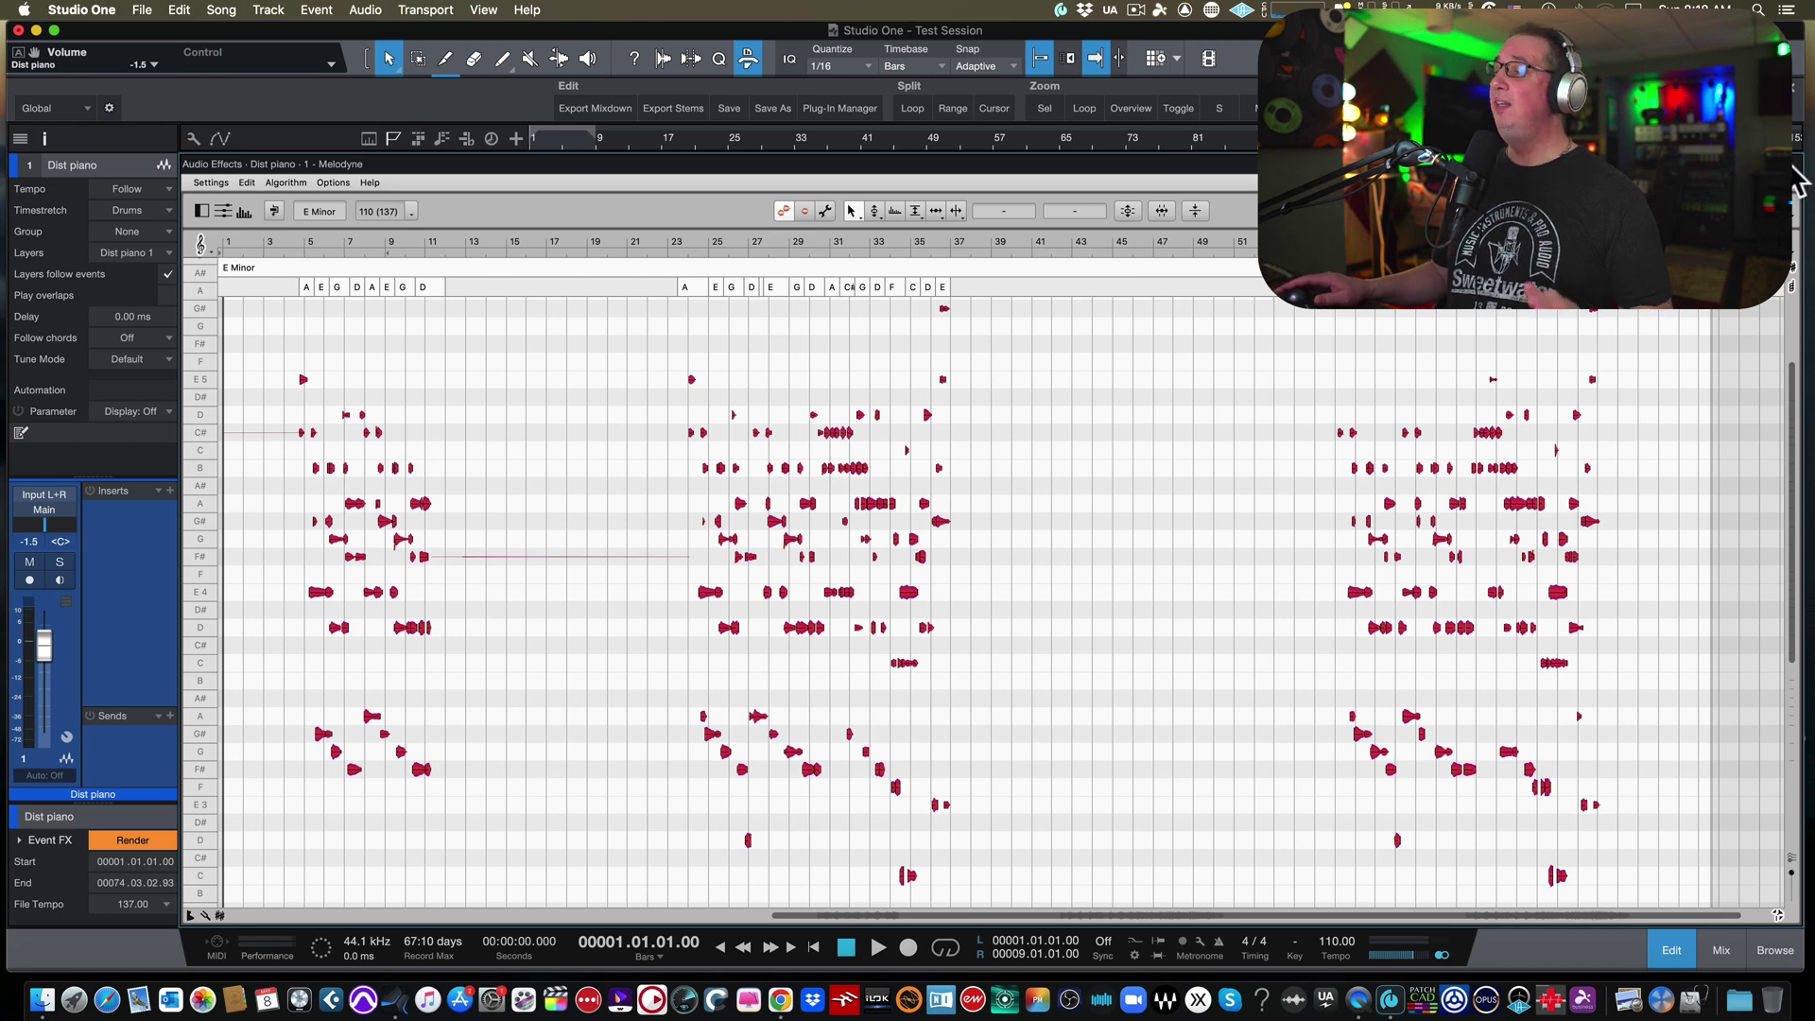
# Step: Close Melodyne, enlarge the Dist piano track, and drag EZkeys from Instruments onto a new track
pyautogui.press('F2')
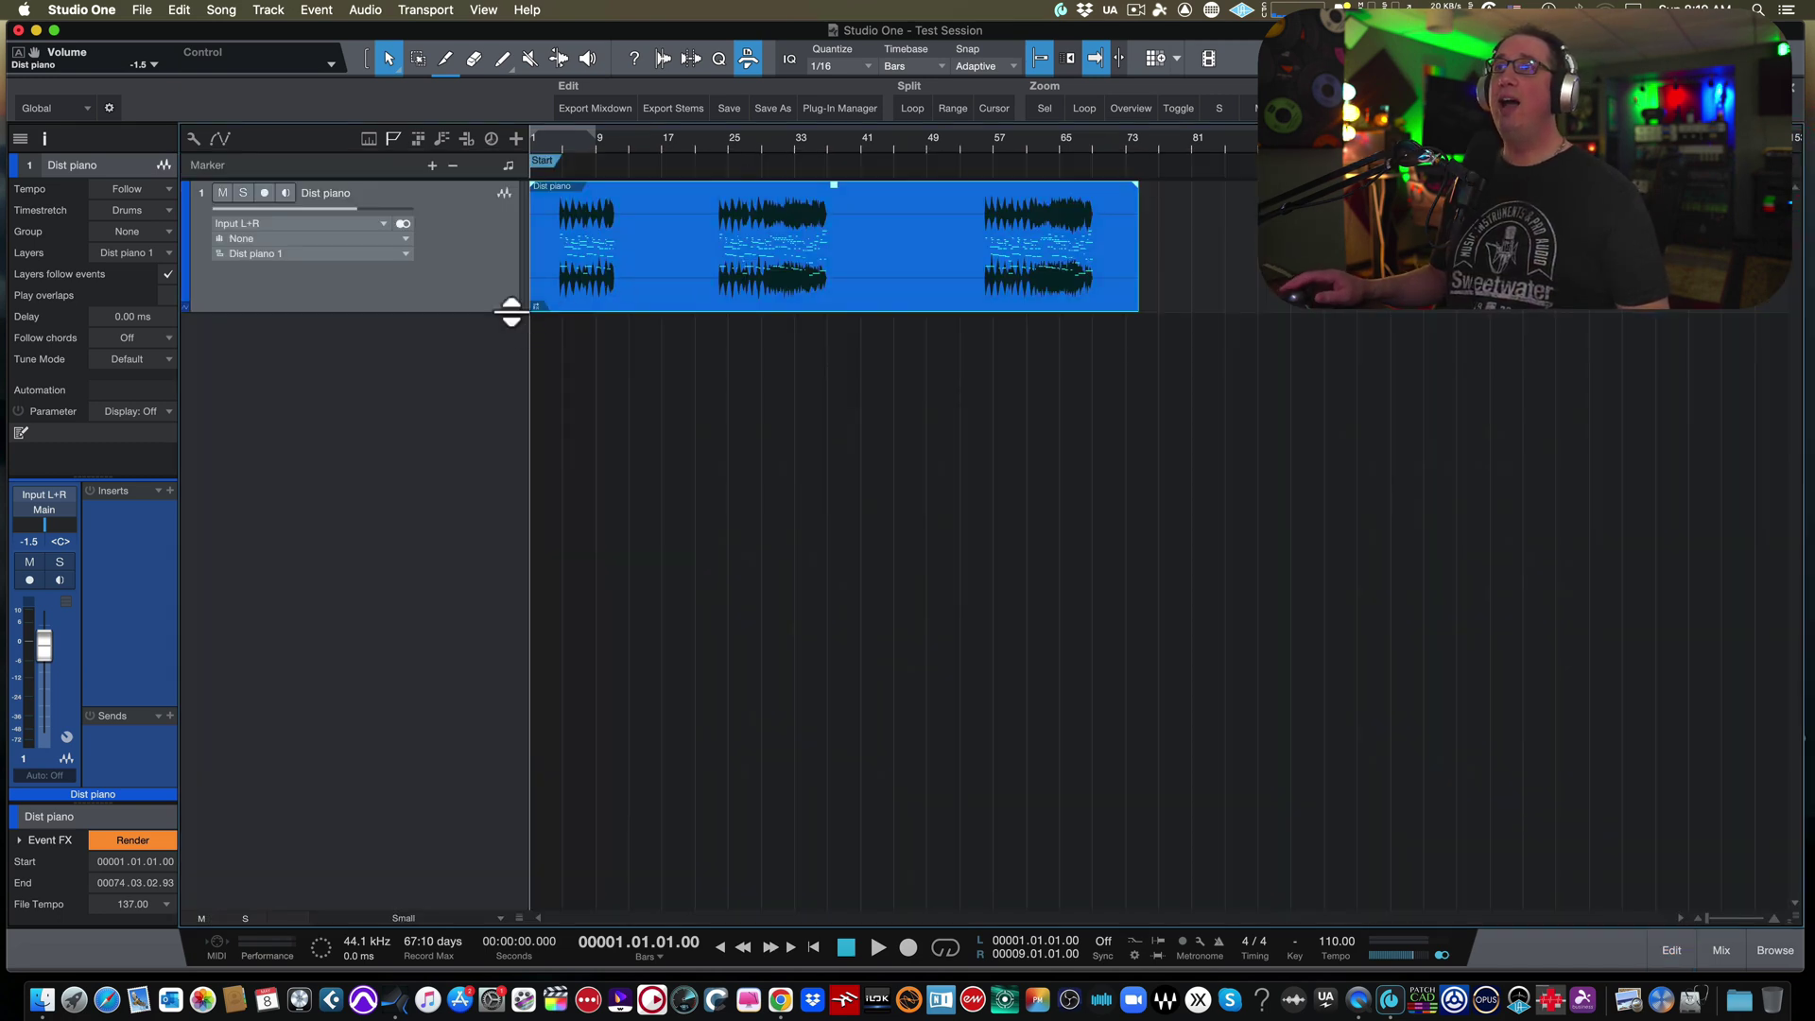
pyautogui.moveTo(502, 312); pyautogui.dragTo(505, 352)
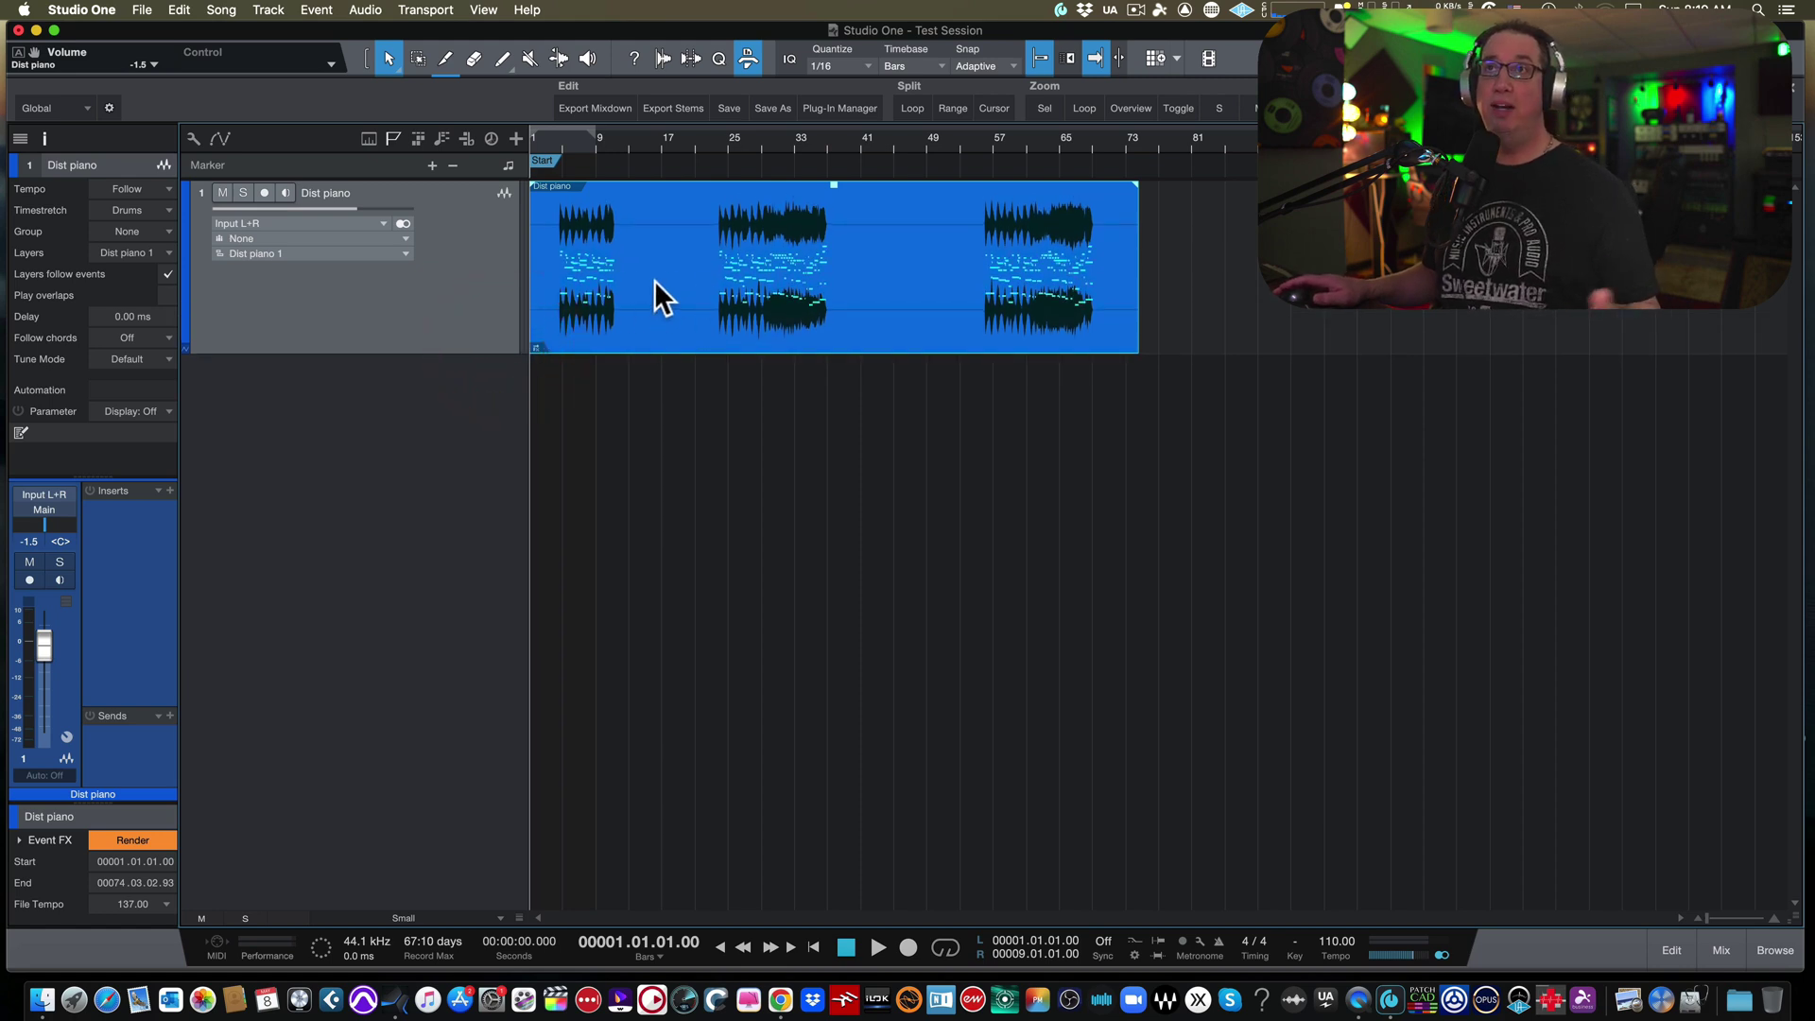
pyautogui.click(1778, 951)
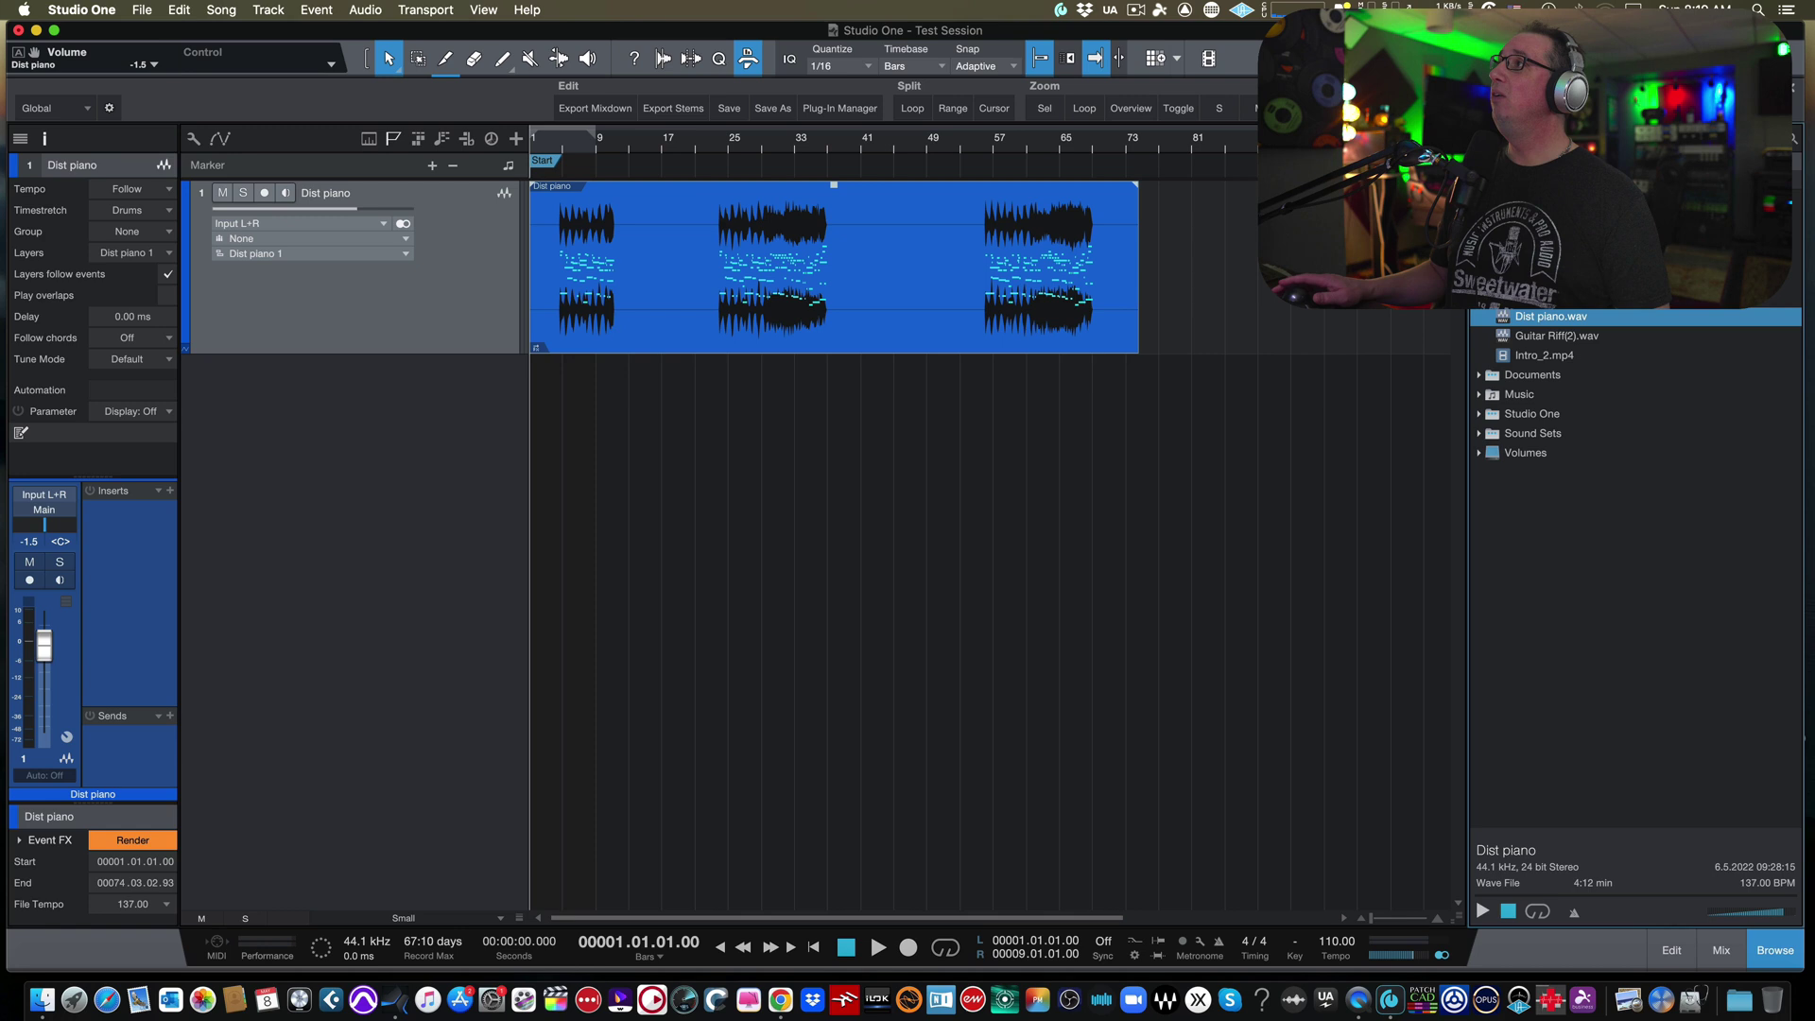
pyautogui.click(1503, 94)
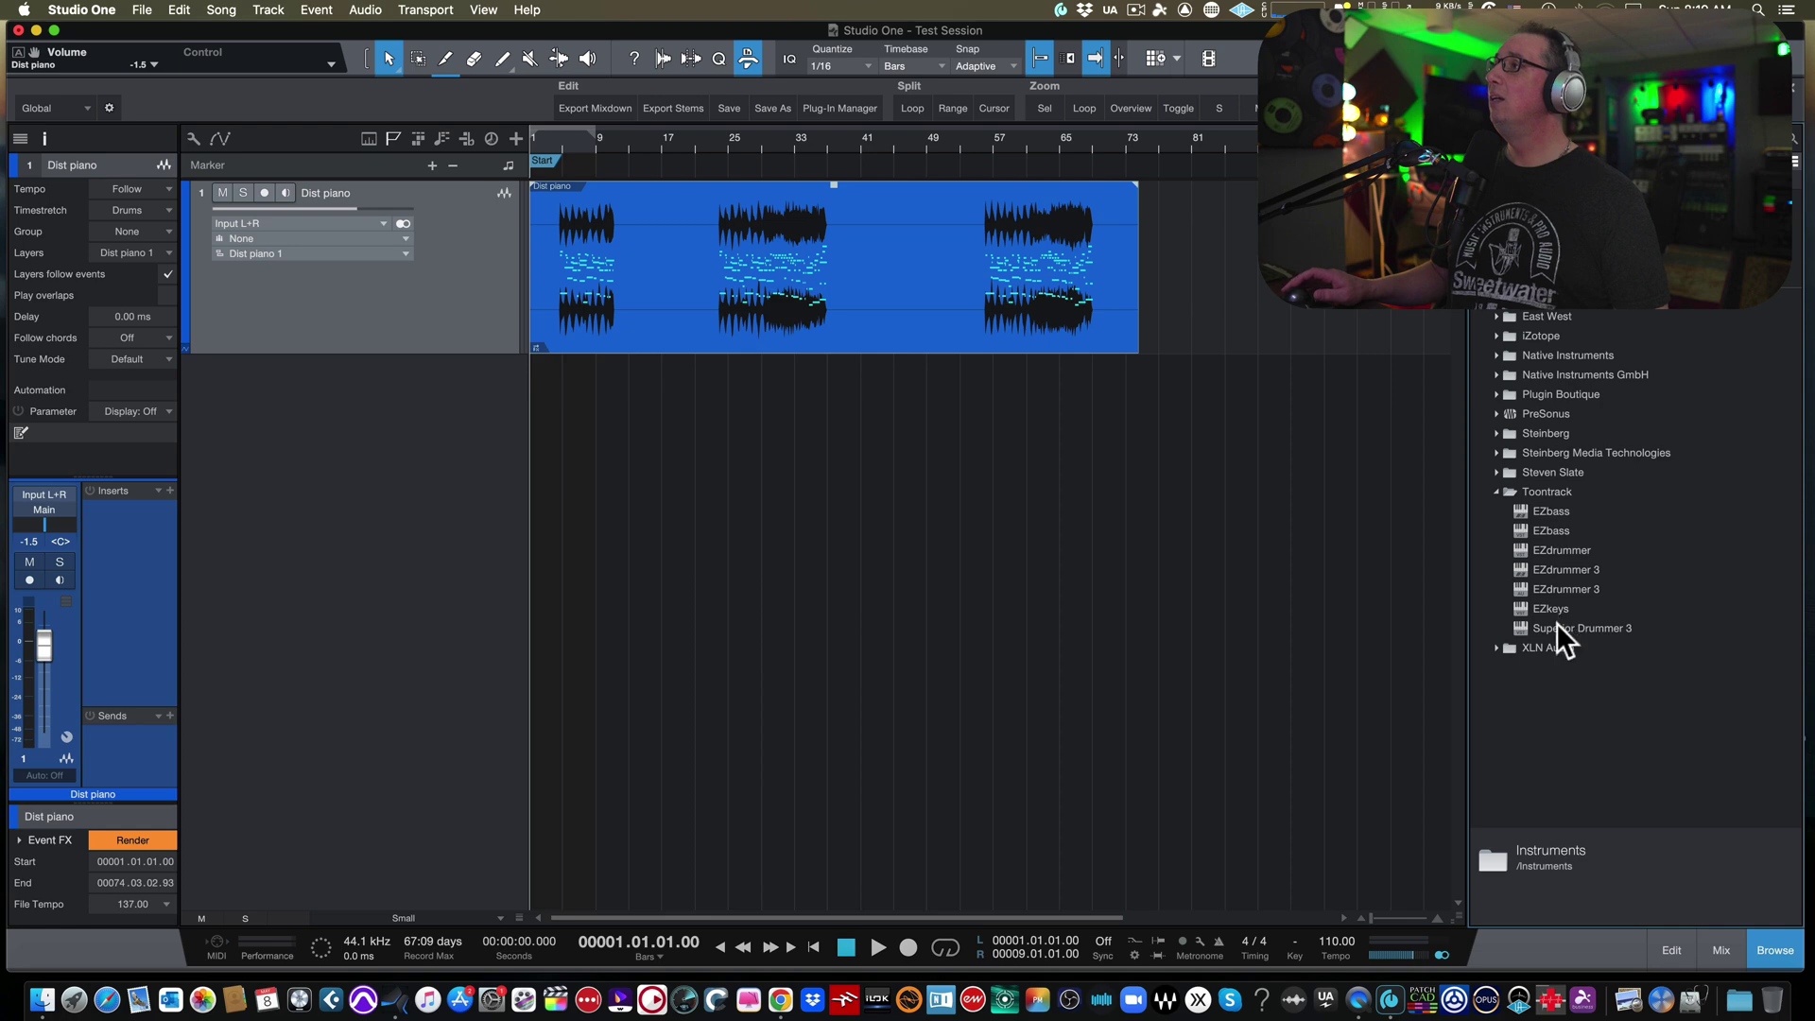
pyautogui.moveTo(1552, 610); pyautogui.dragTo(549, 406)
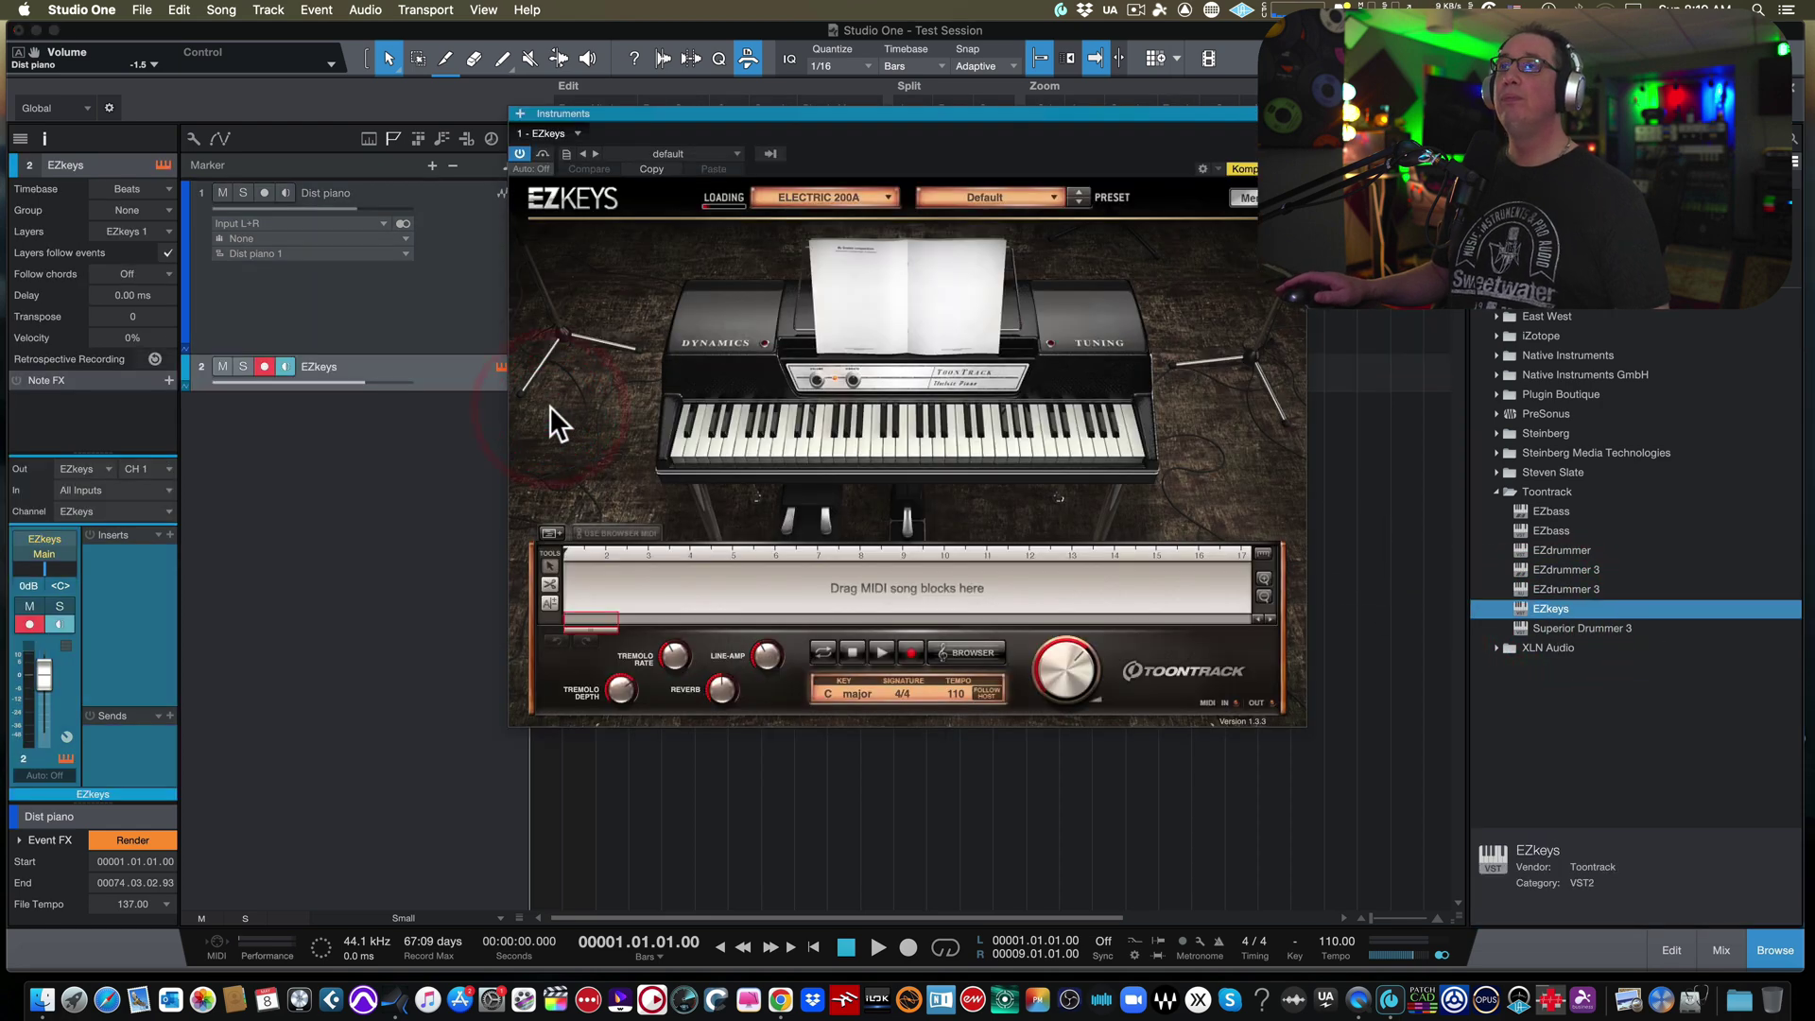
# Step: Switch EZkeys to the Grand Piano library, audition it, close its window and enlarge its track
pyautogui.click(855, 433)
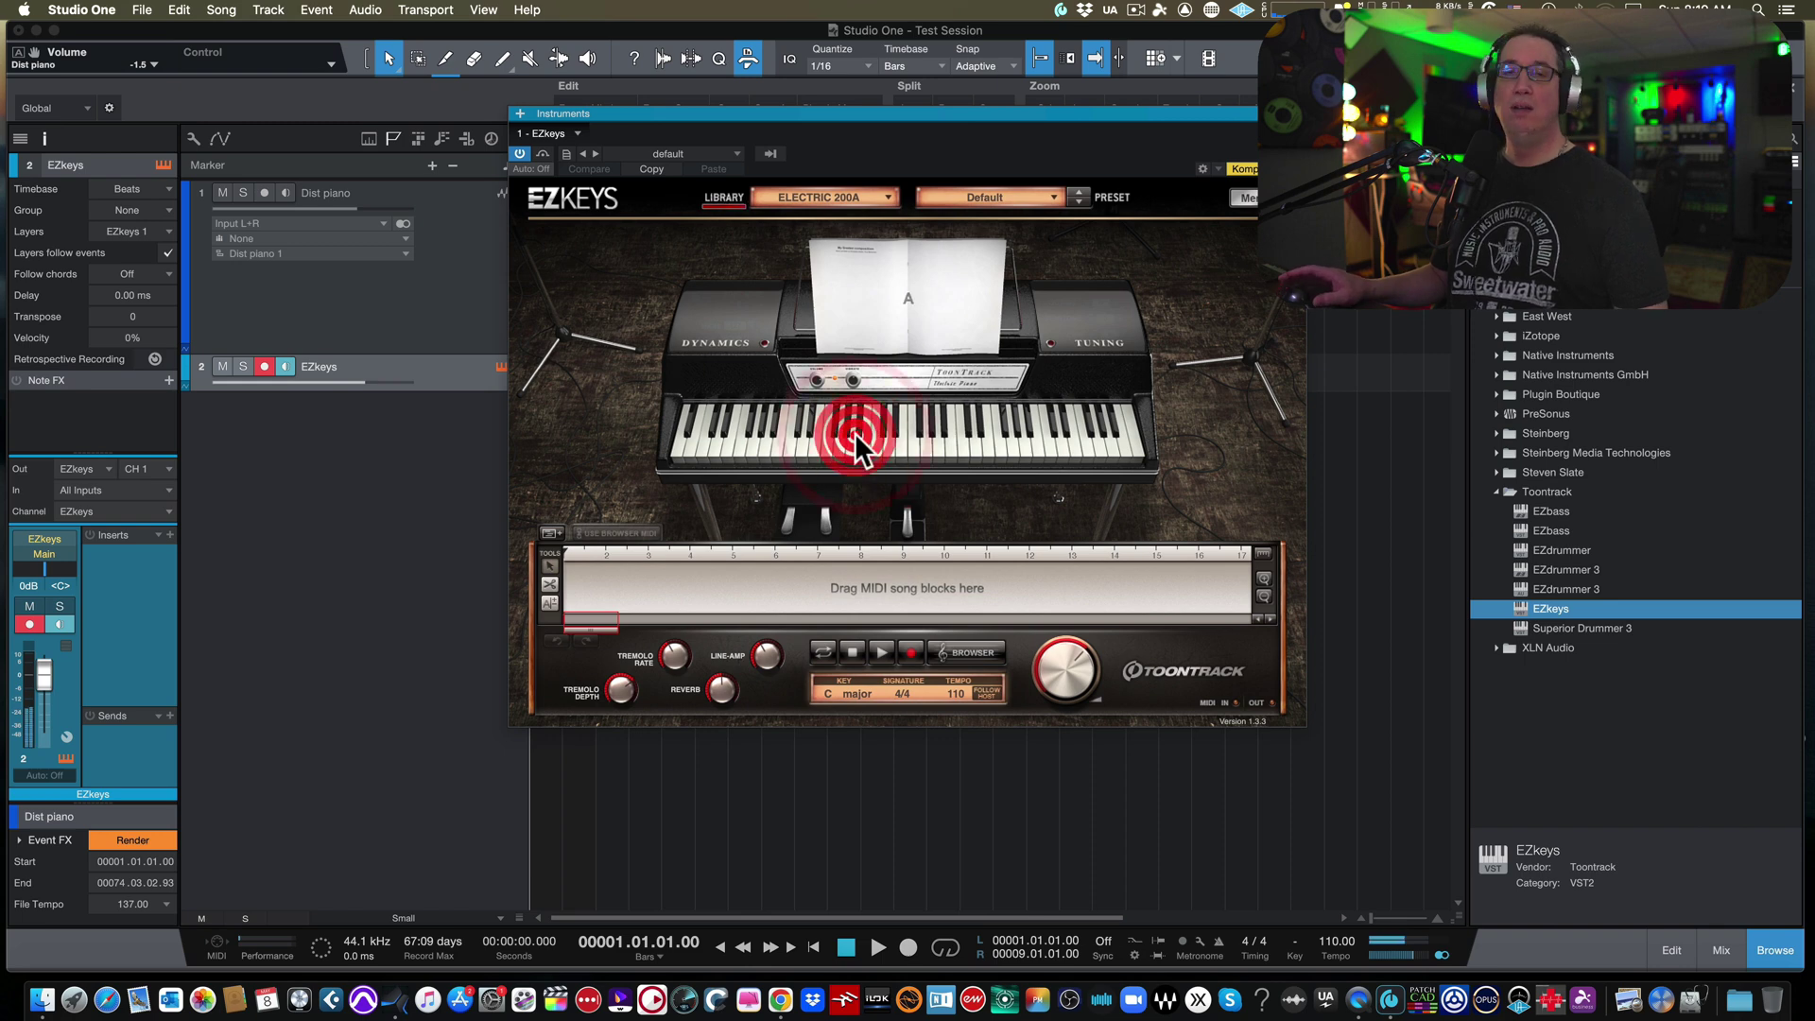
pyautogui.click(876, 190)
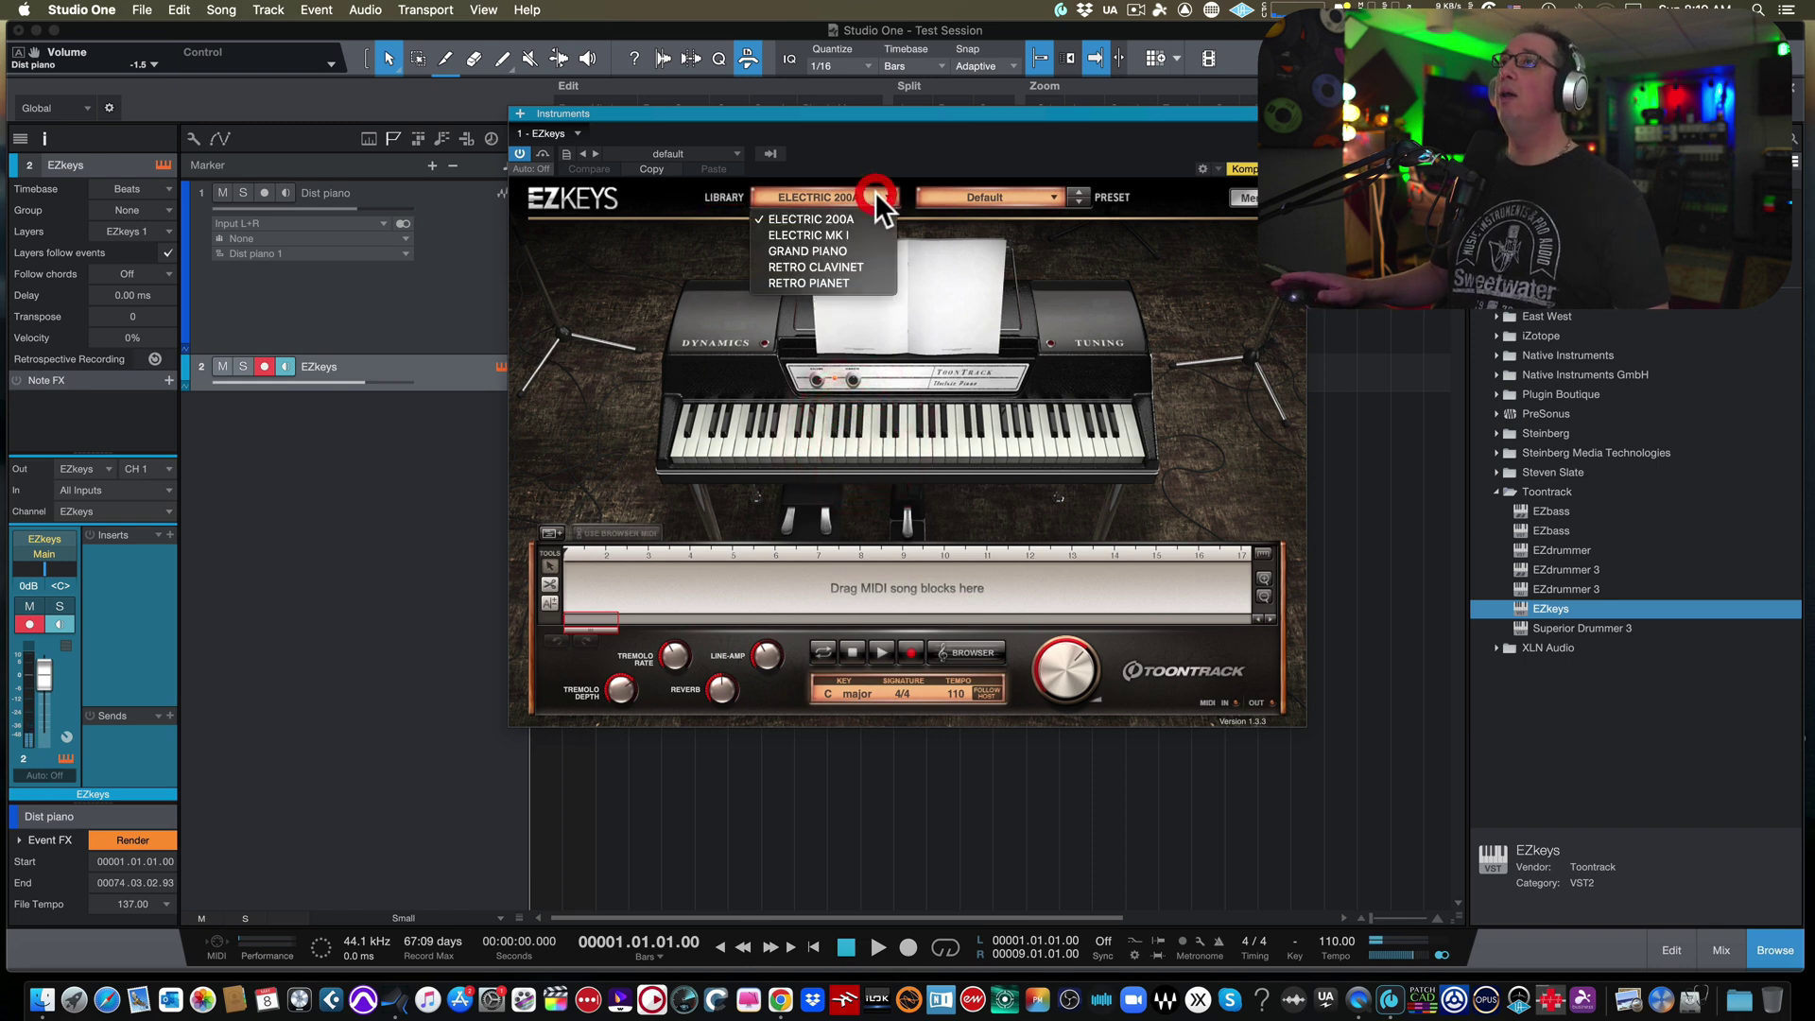
pyautogui.click(843, 246)
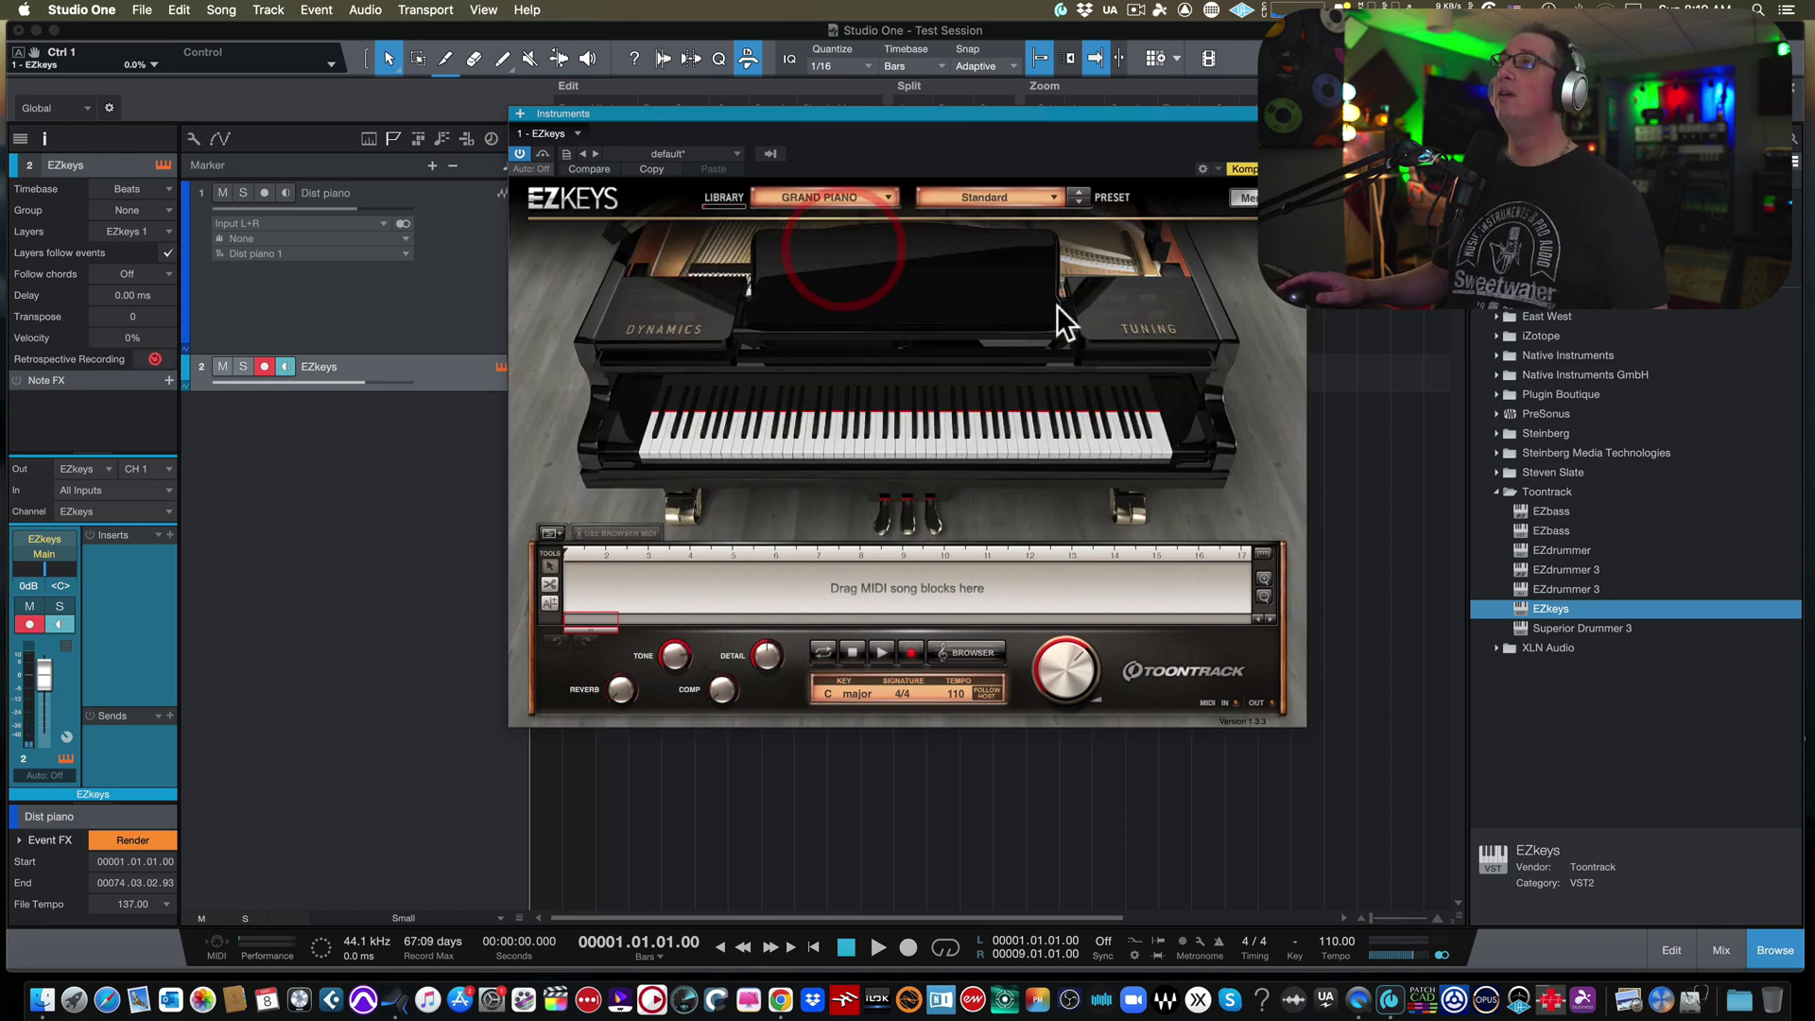
pyautogui.click(996, 440)
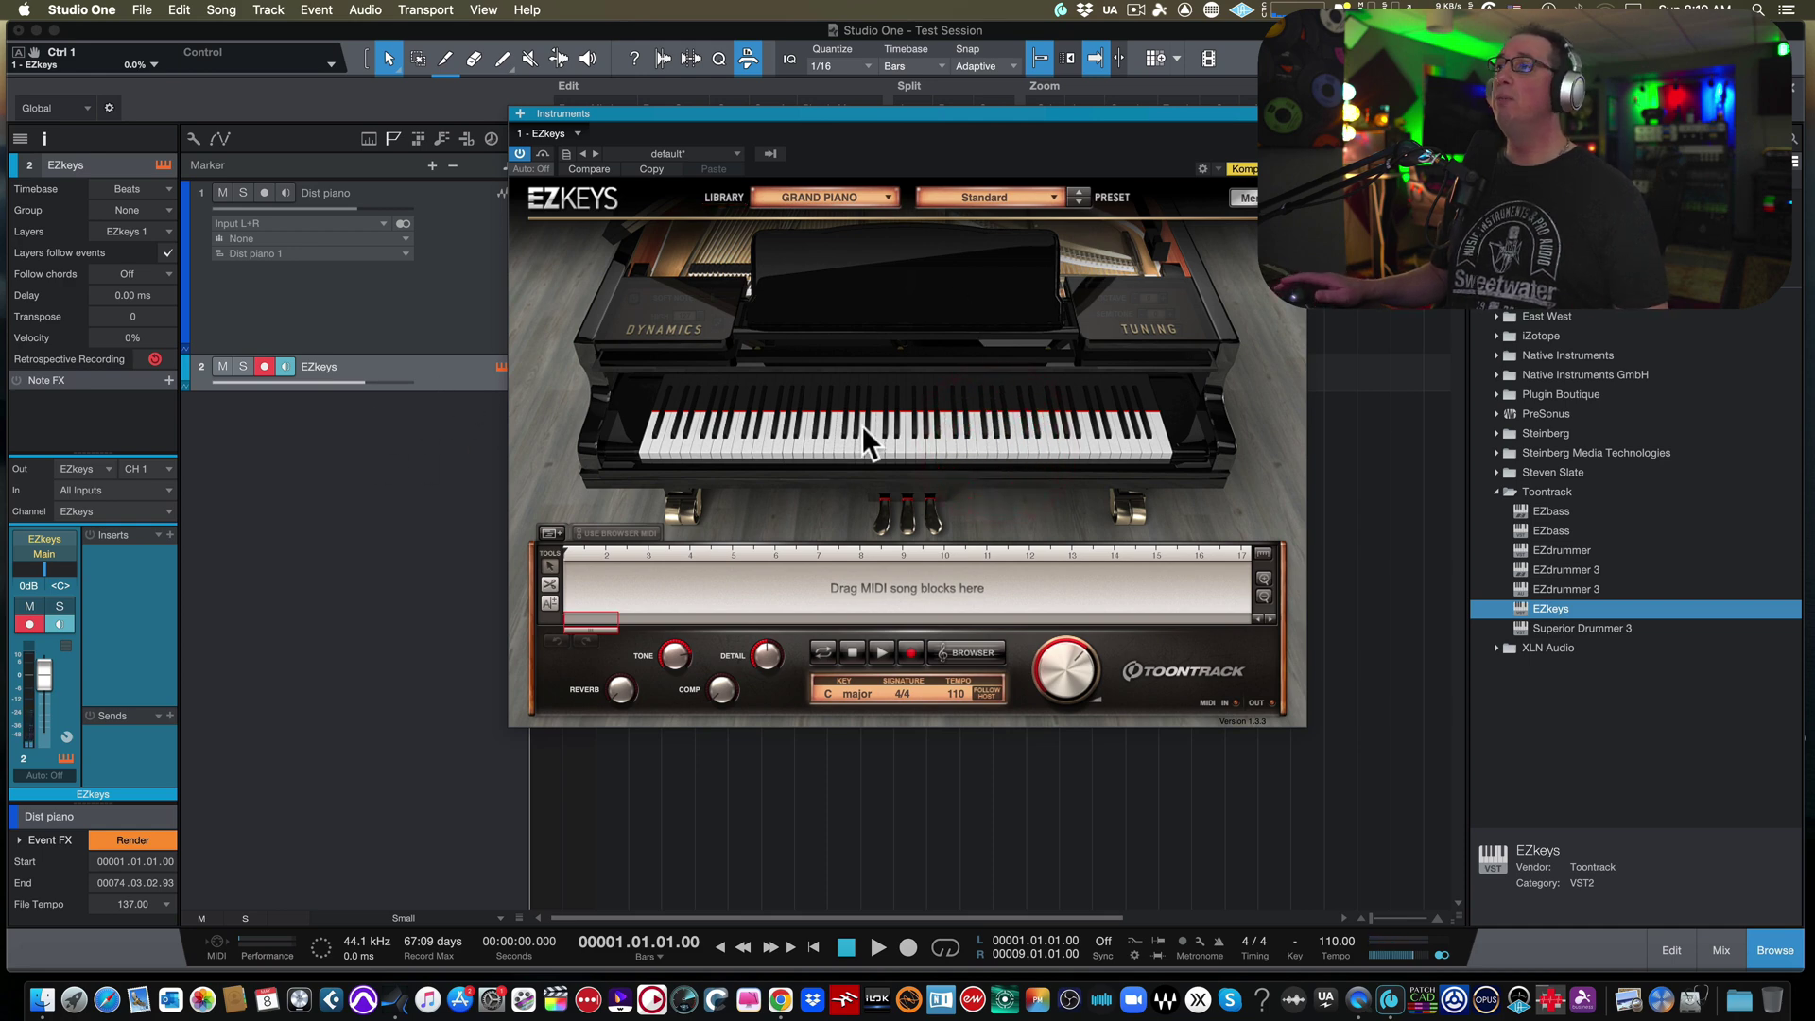
pyautogui.press('super+w')
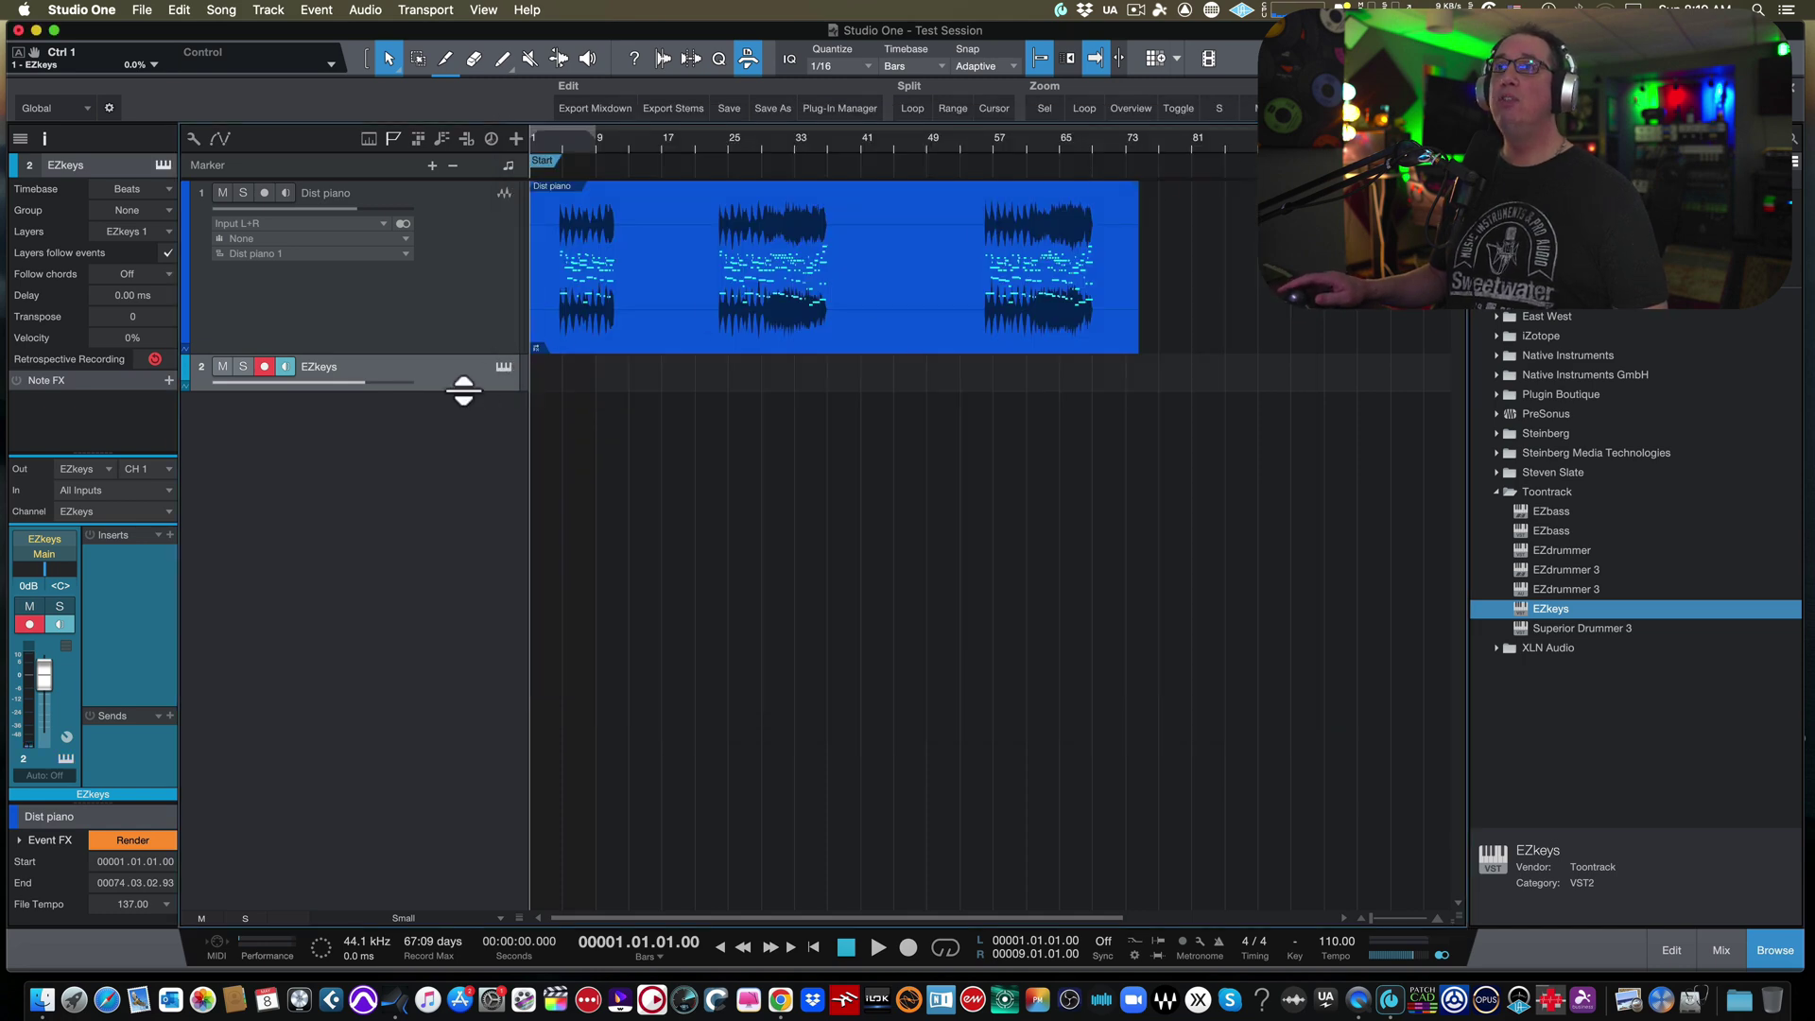
pyautogui.moveTo(463, 391); pyautogui.dragTo(457, 526)
pyautogui.click(662, 293)
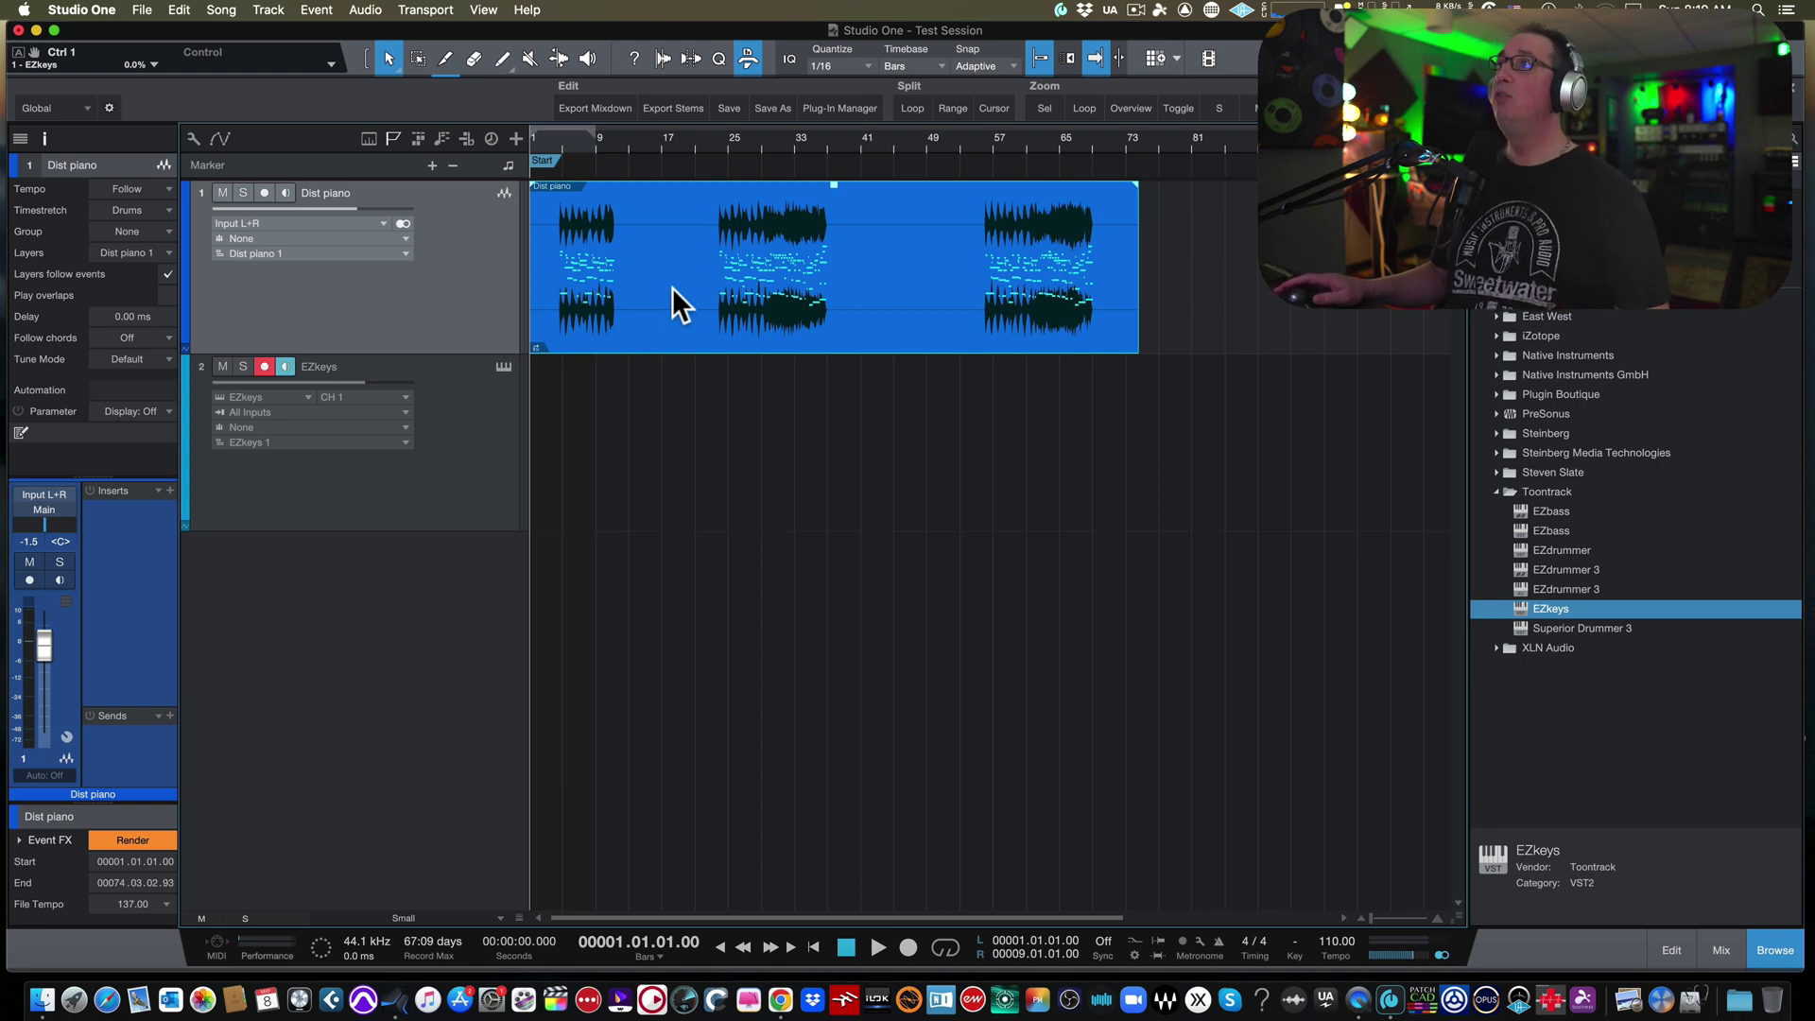
# Step: Drag the Dist piano audio event onto the EZkeys track at bar 1 to convert it to MIDI
pyautogui.moveTo(672, 303); pyautogui.dragTo(656, 367)
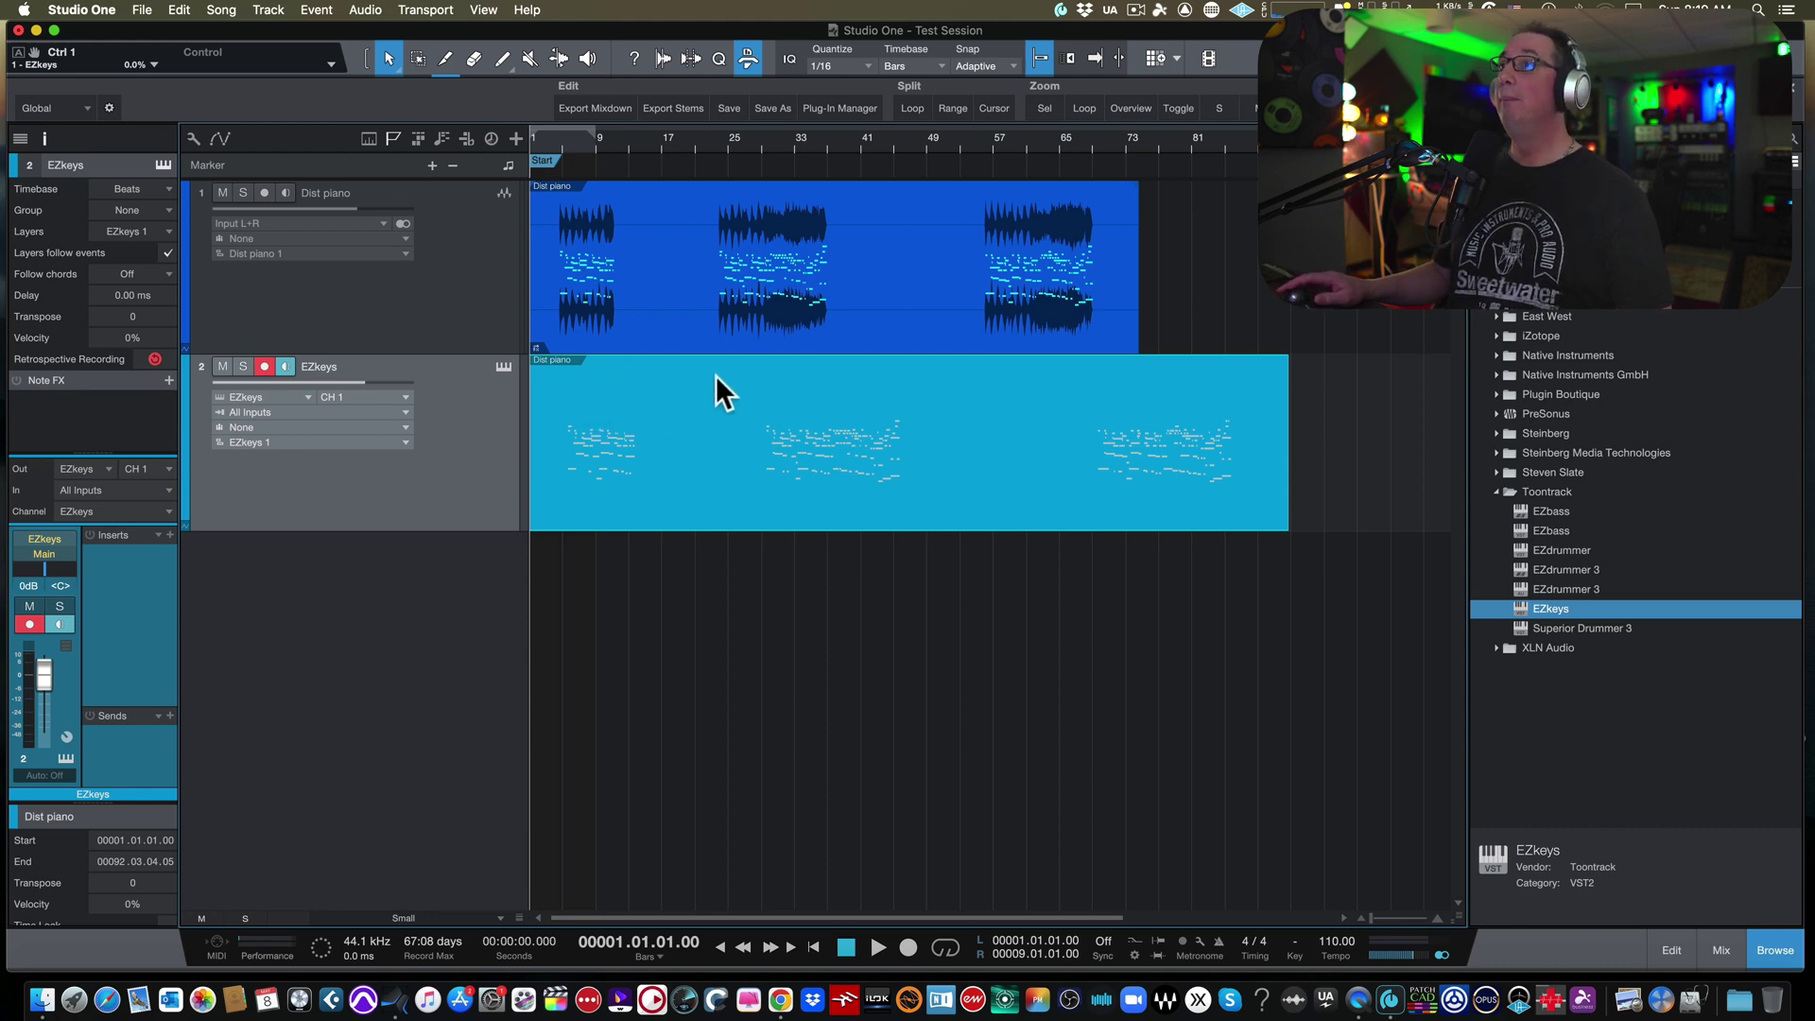
# Step: Solo the EZkeys track, disarm its recording, and play from bar 32
pyautogui.click(244, 365)
pyautogui.click(266, 366)
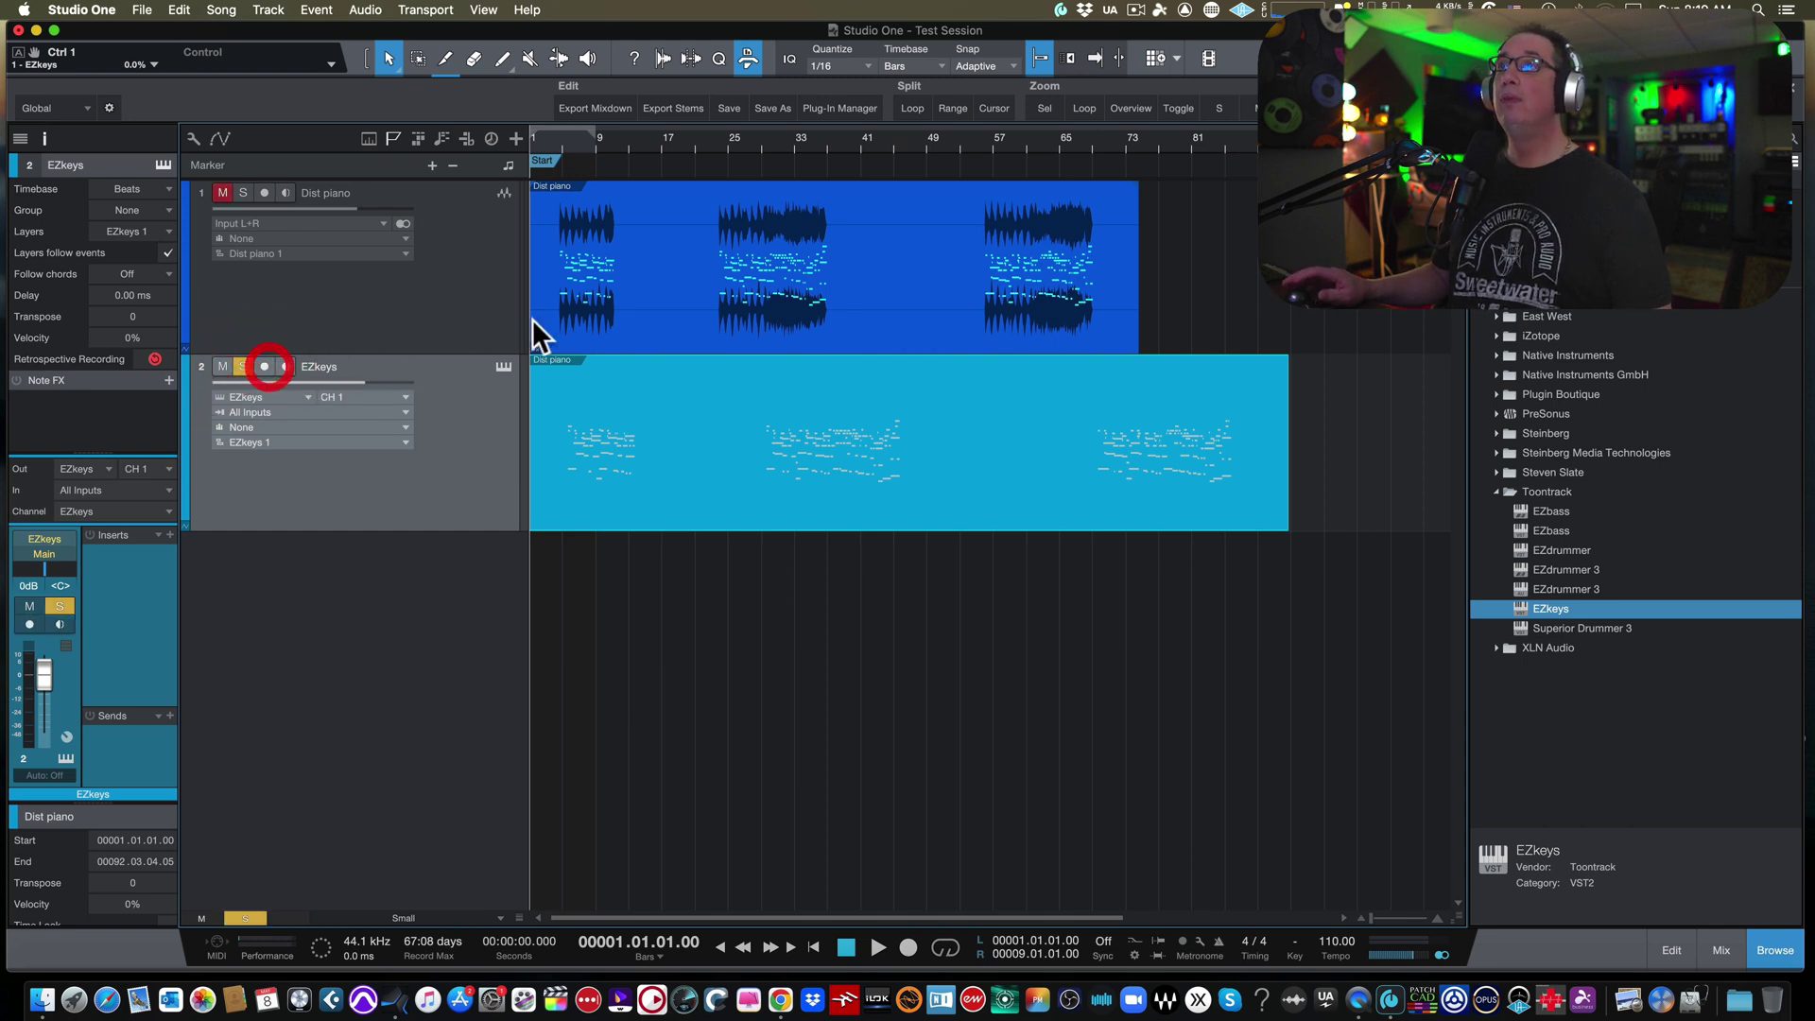
pyautogui.click(785, 144)
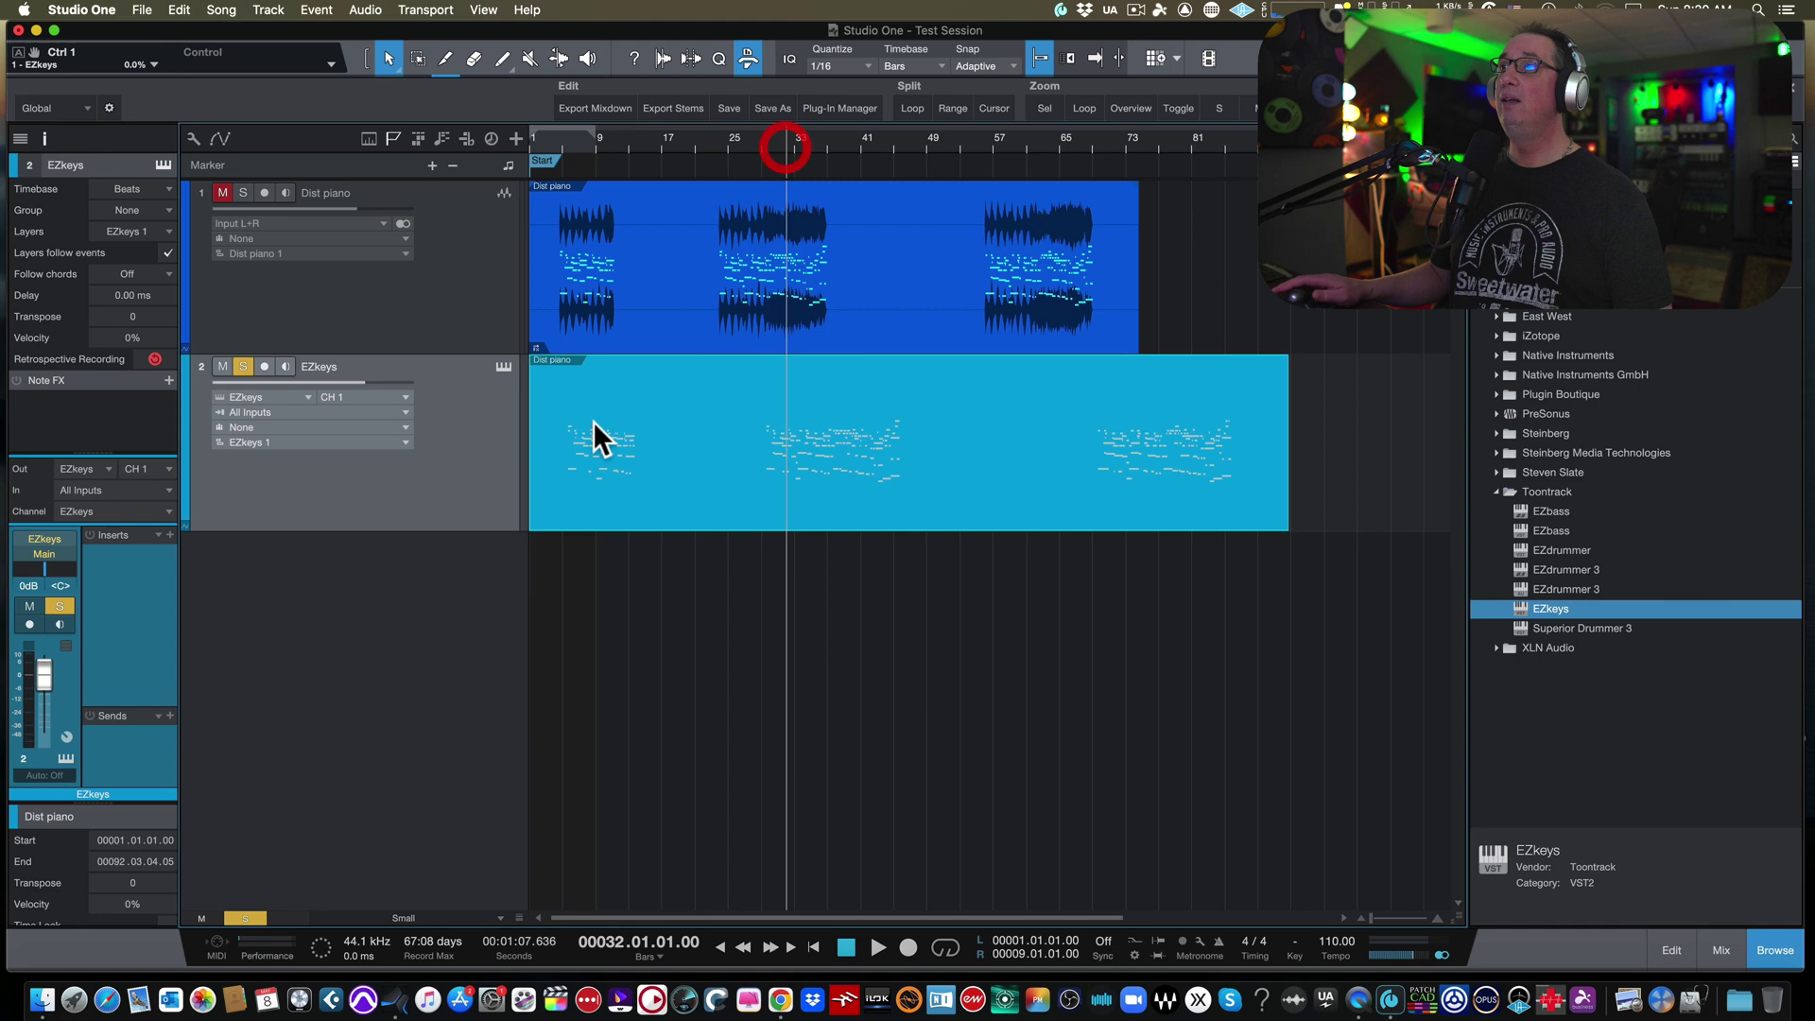
pyautogui.press('space')
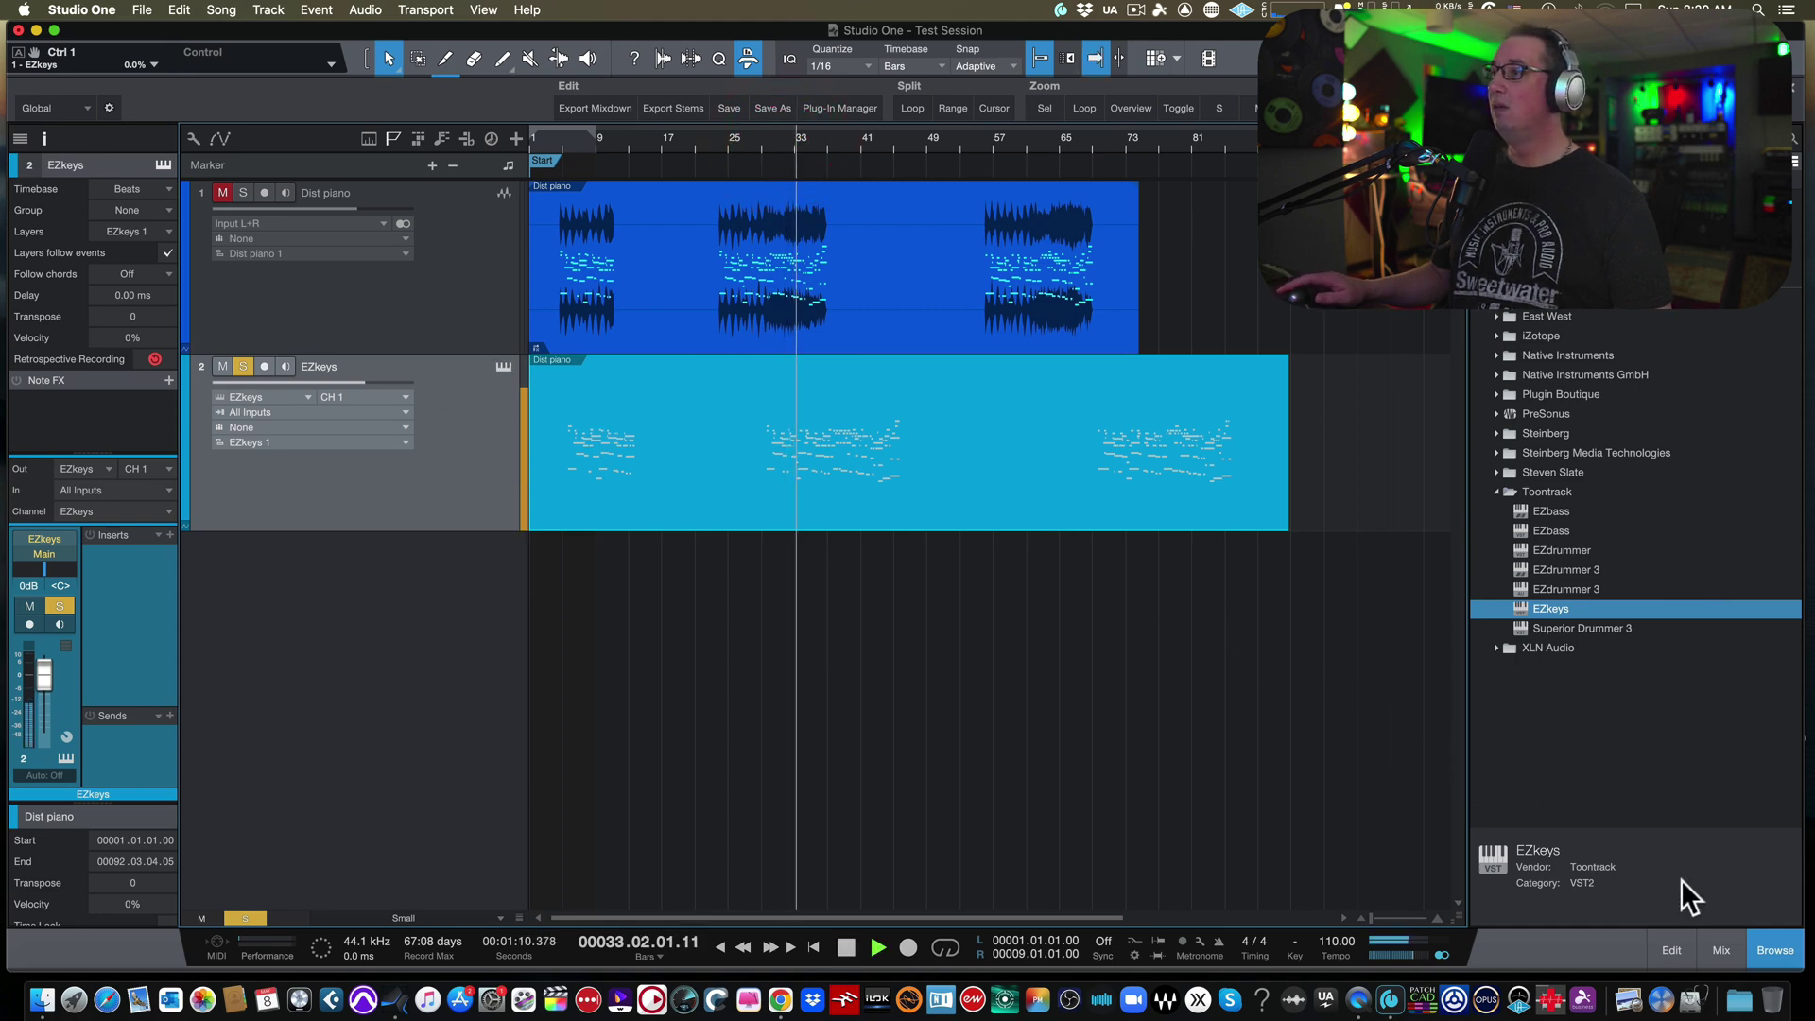
# Step: Change the song tempo to 137 and replay the EZkeys part from bar 29
pyautogui.click(1770, 951)
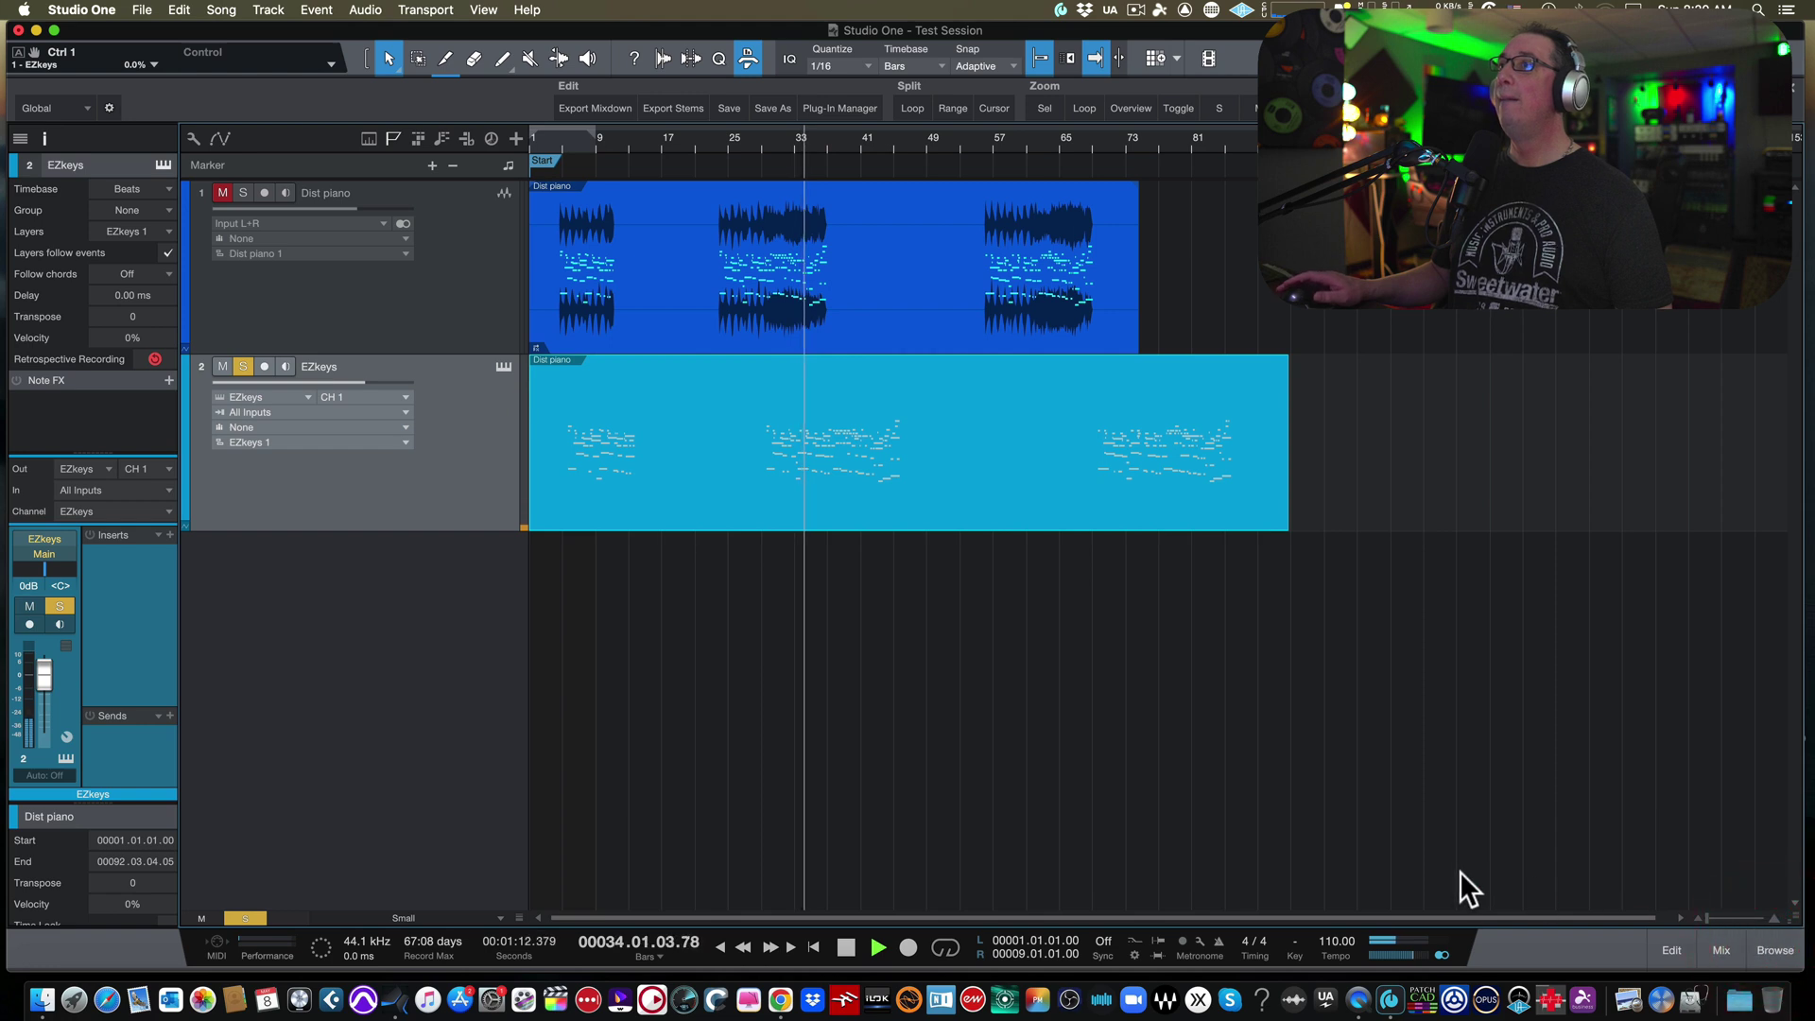
pyautogui.doubleClick(1339, 942)
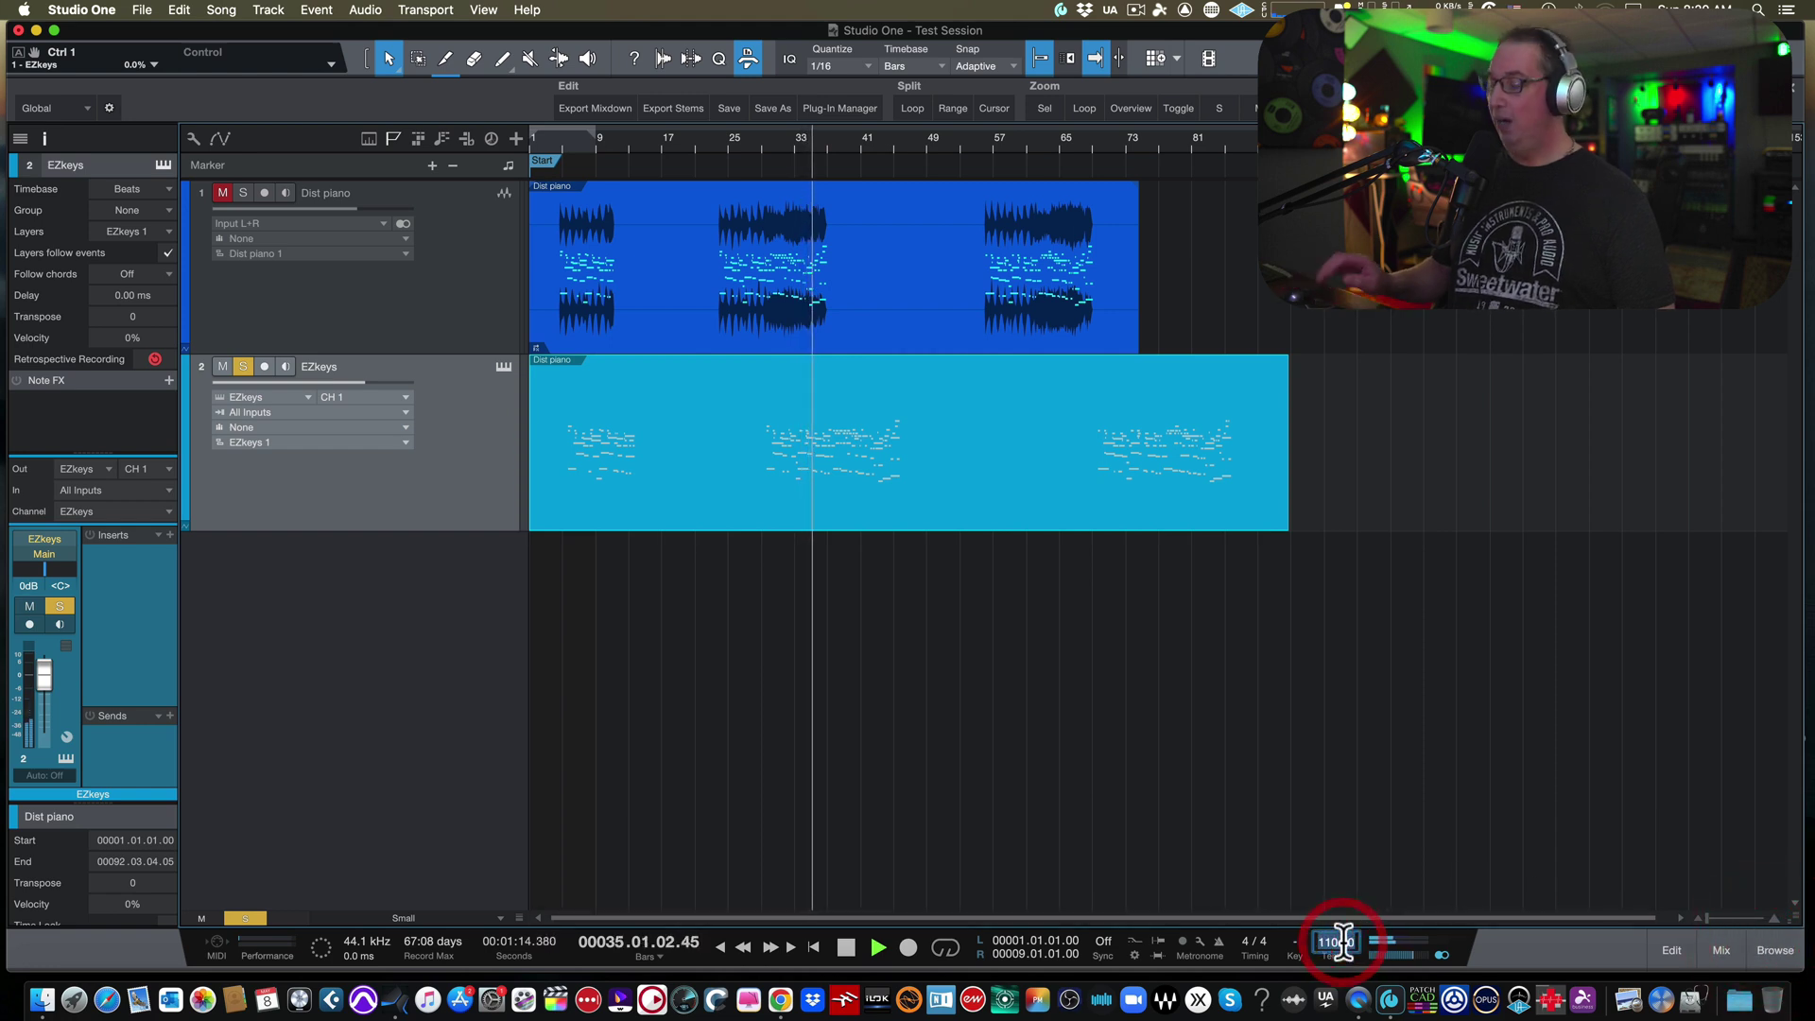
pyautogui.write('137')
pyautogui.press('Return')
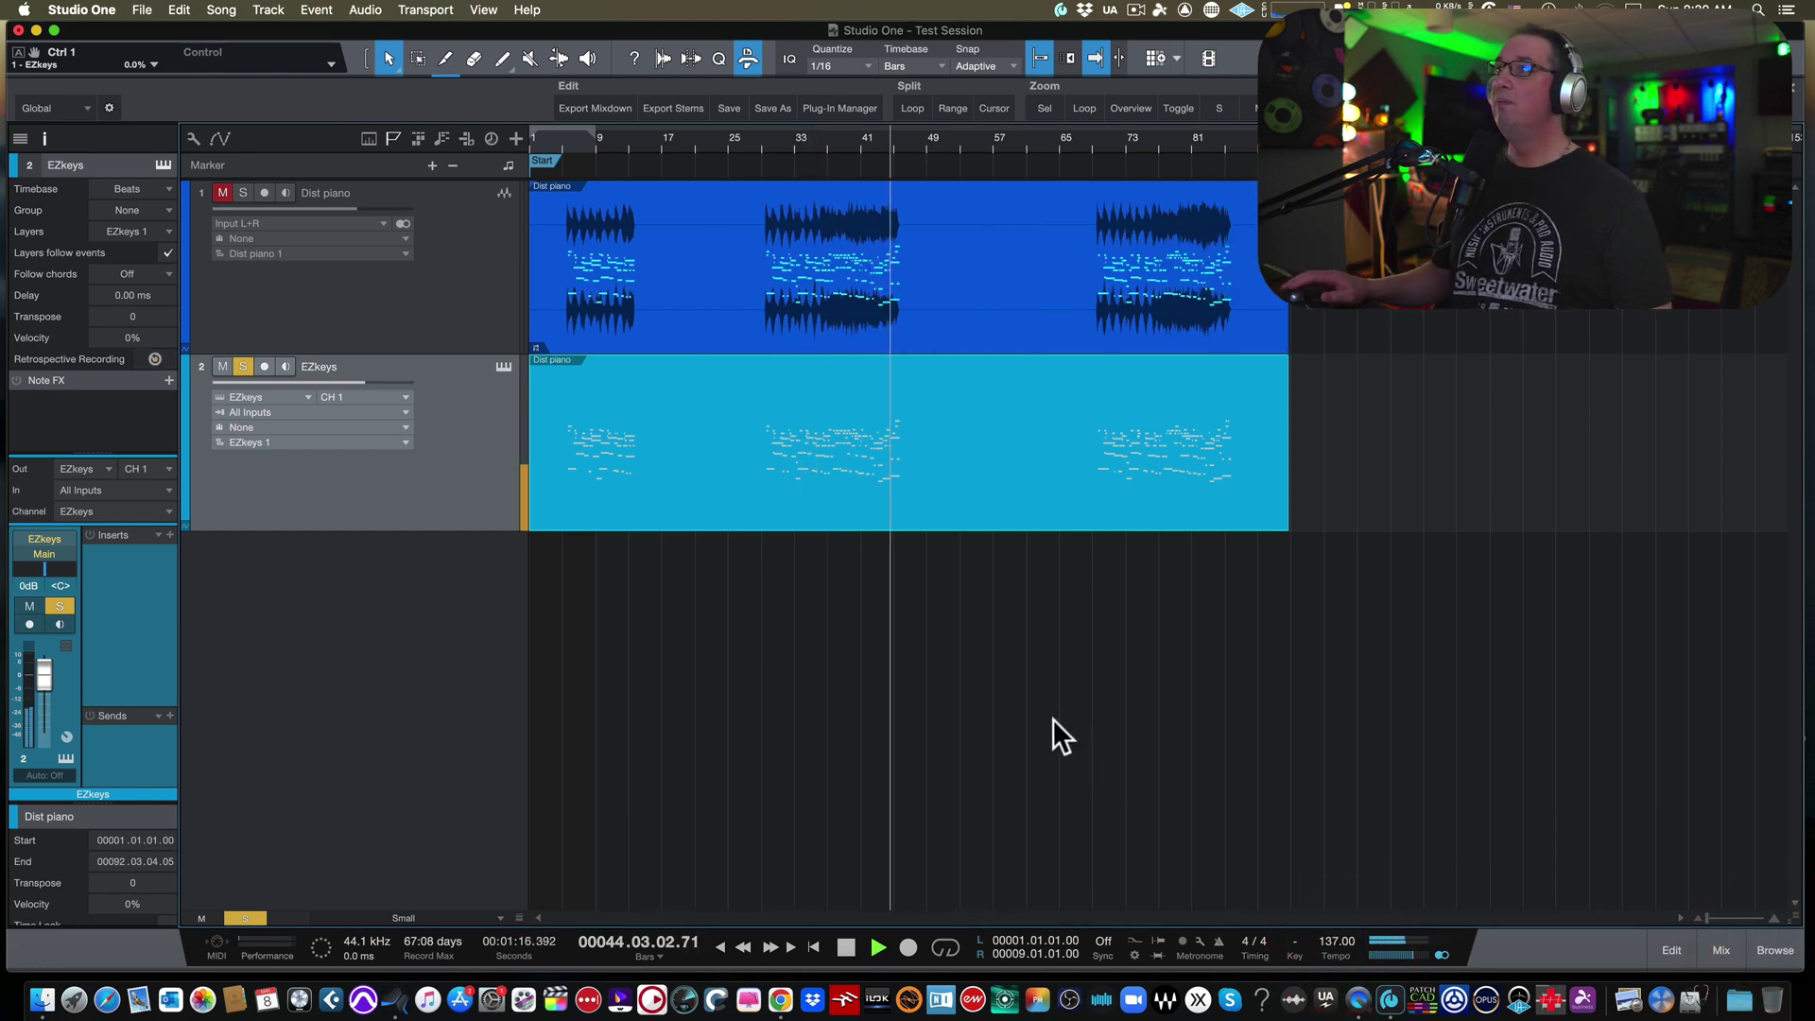
pyautogui.press('space')
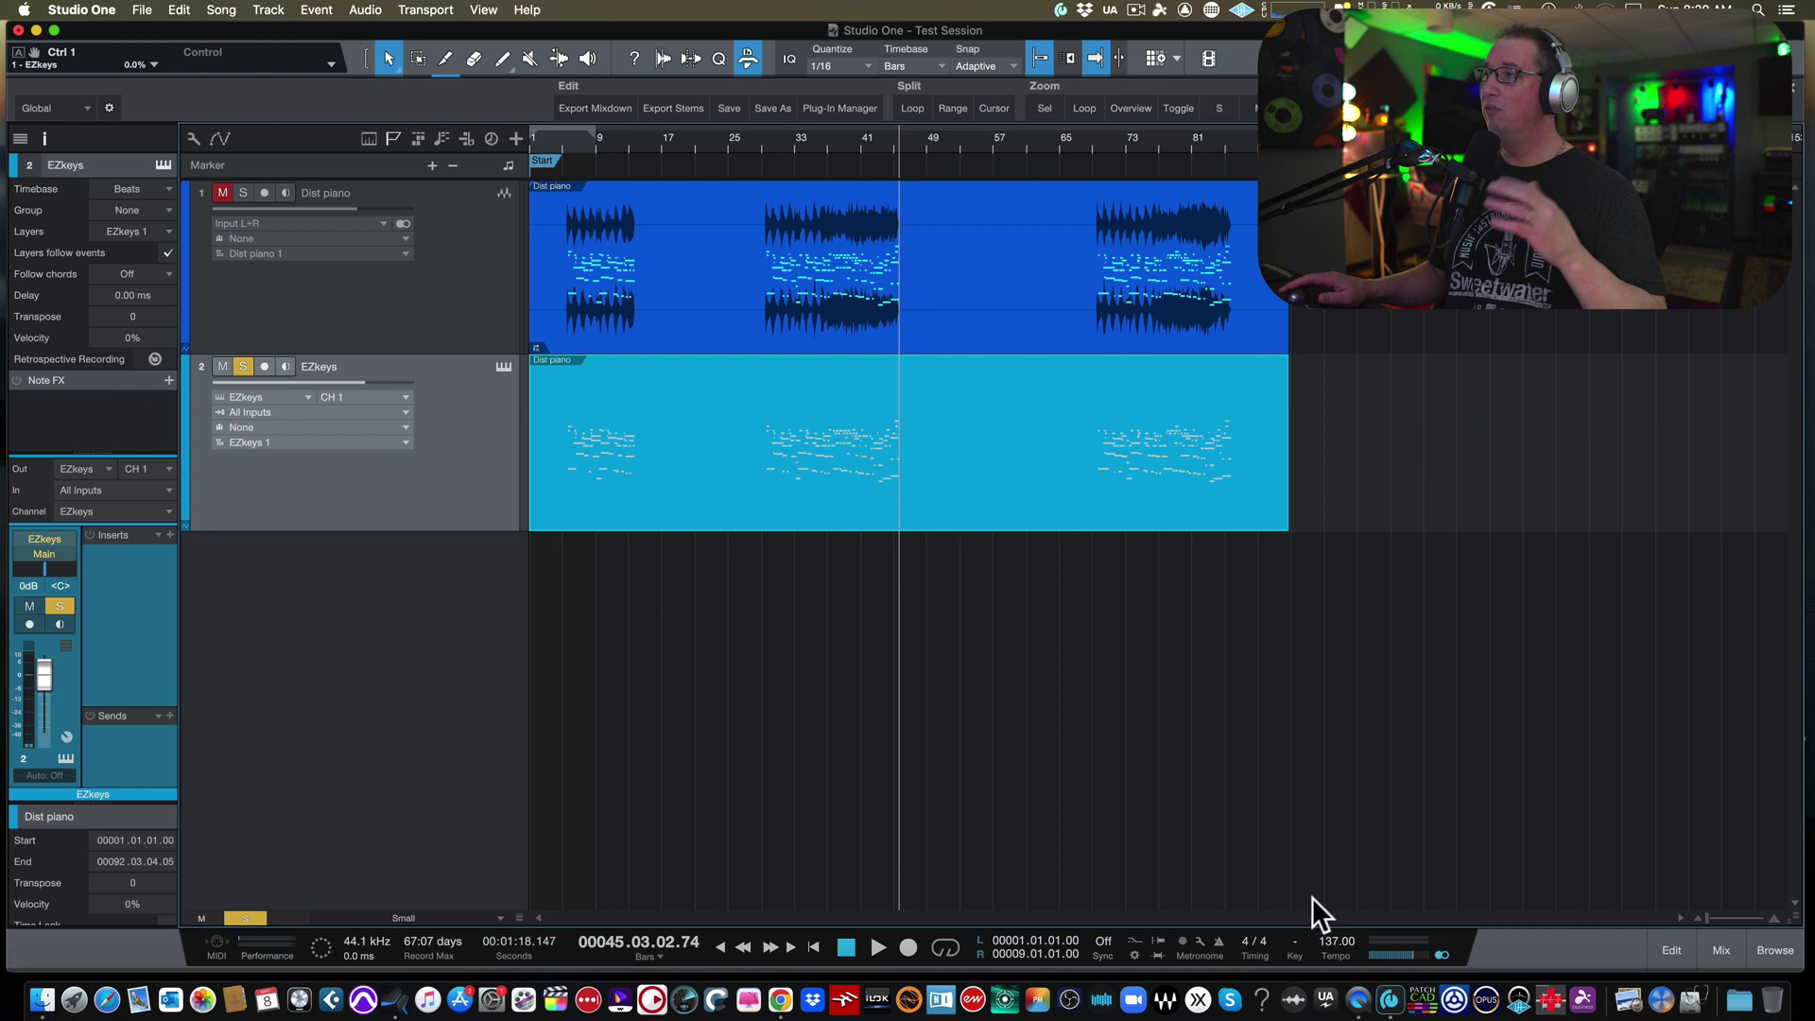
pyautogui.click(762, 140)
pyautogui.press('space')
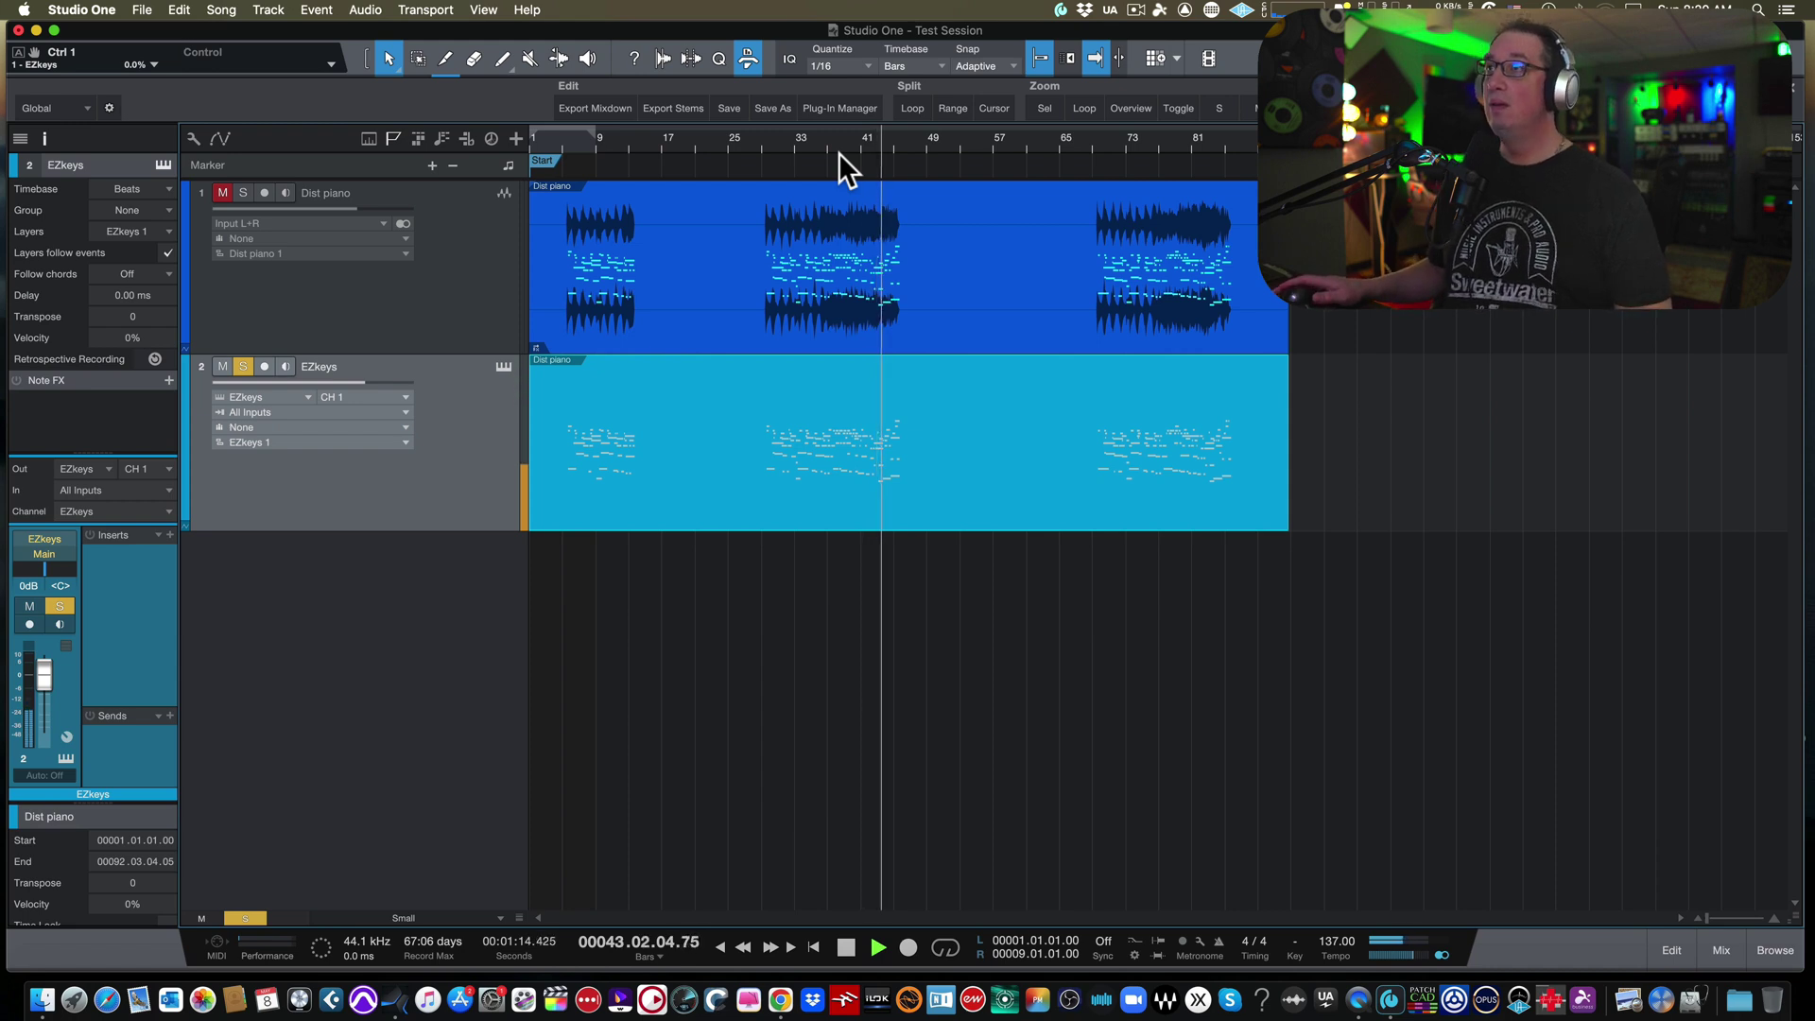
pyautogui.press('space')
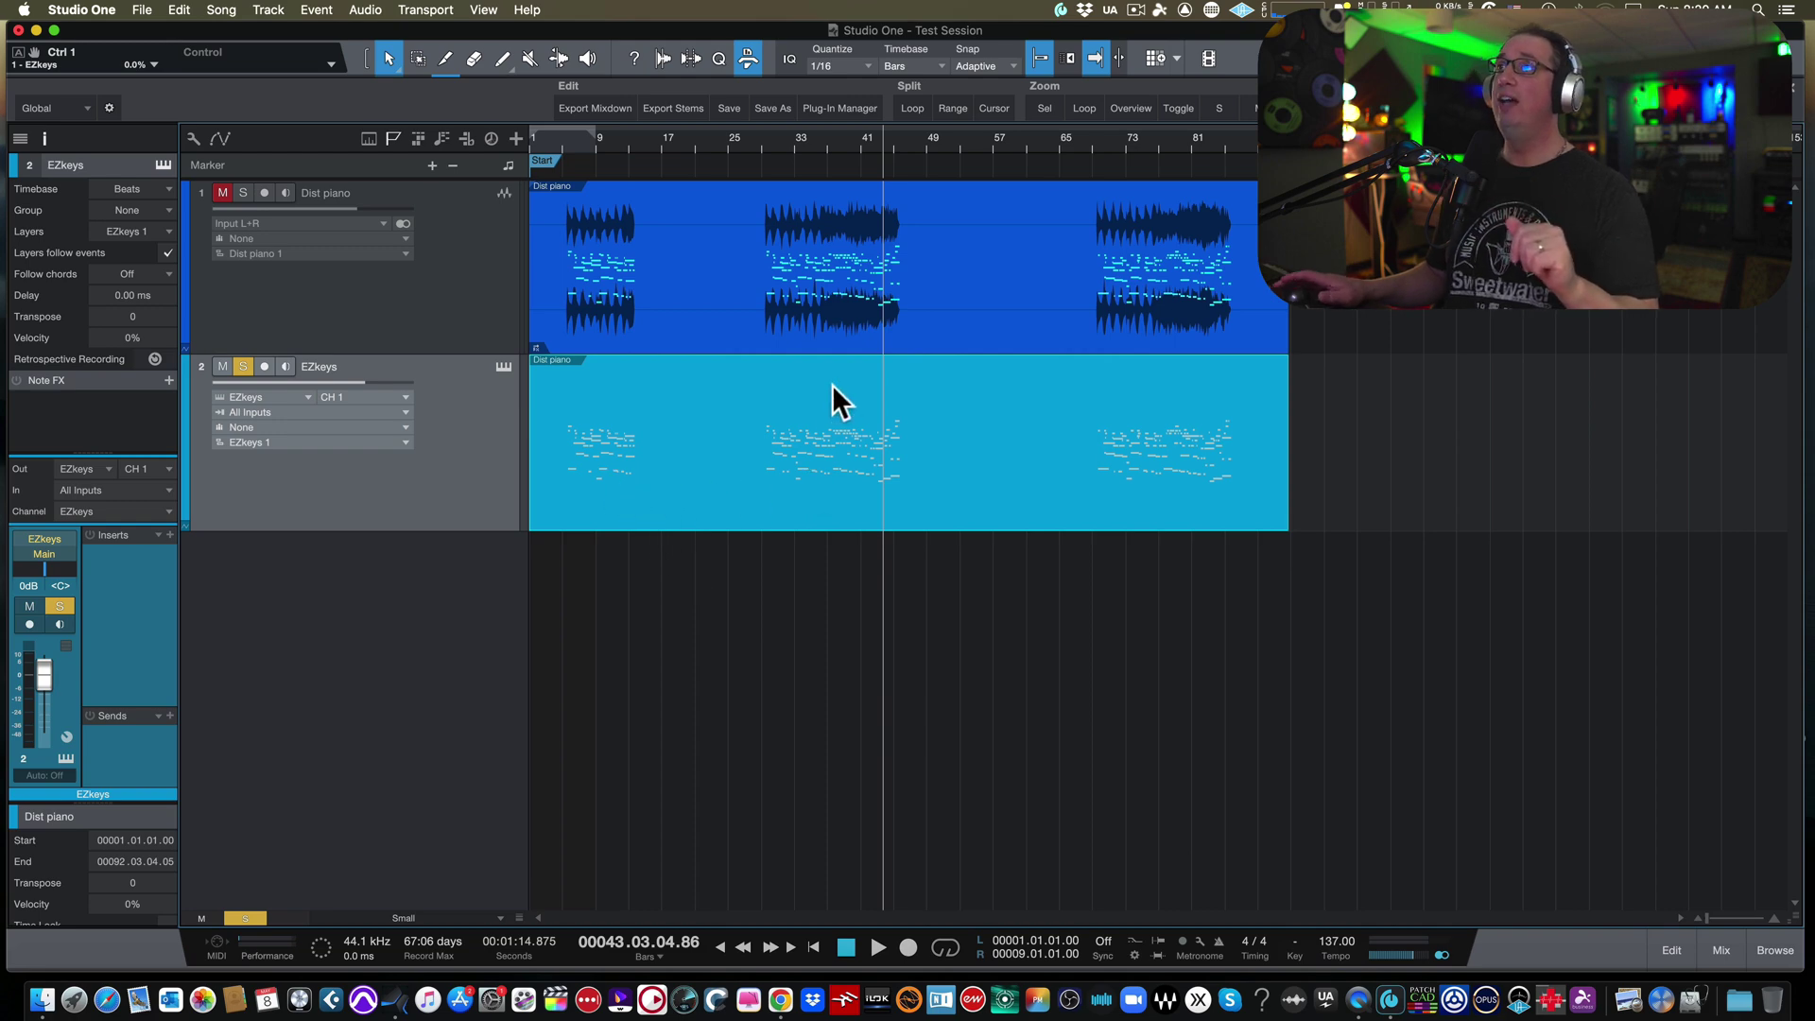
# Step: Open the EZkeys part's notes, zoom to bars 37–42, and audition the passage from bar 42
pyautogui.doubleClick(806, 431)
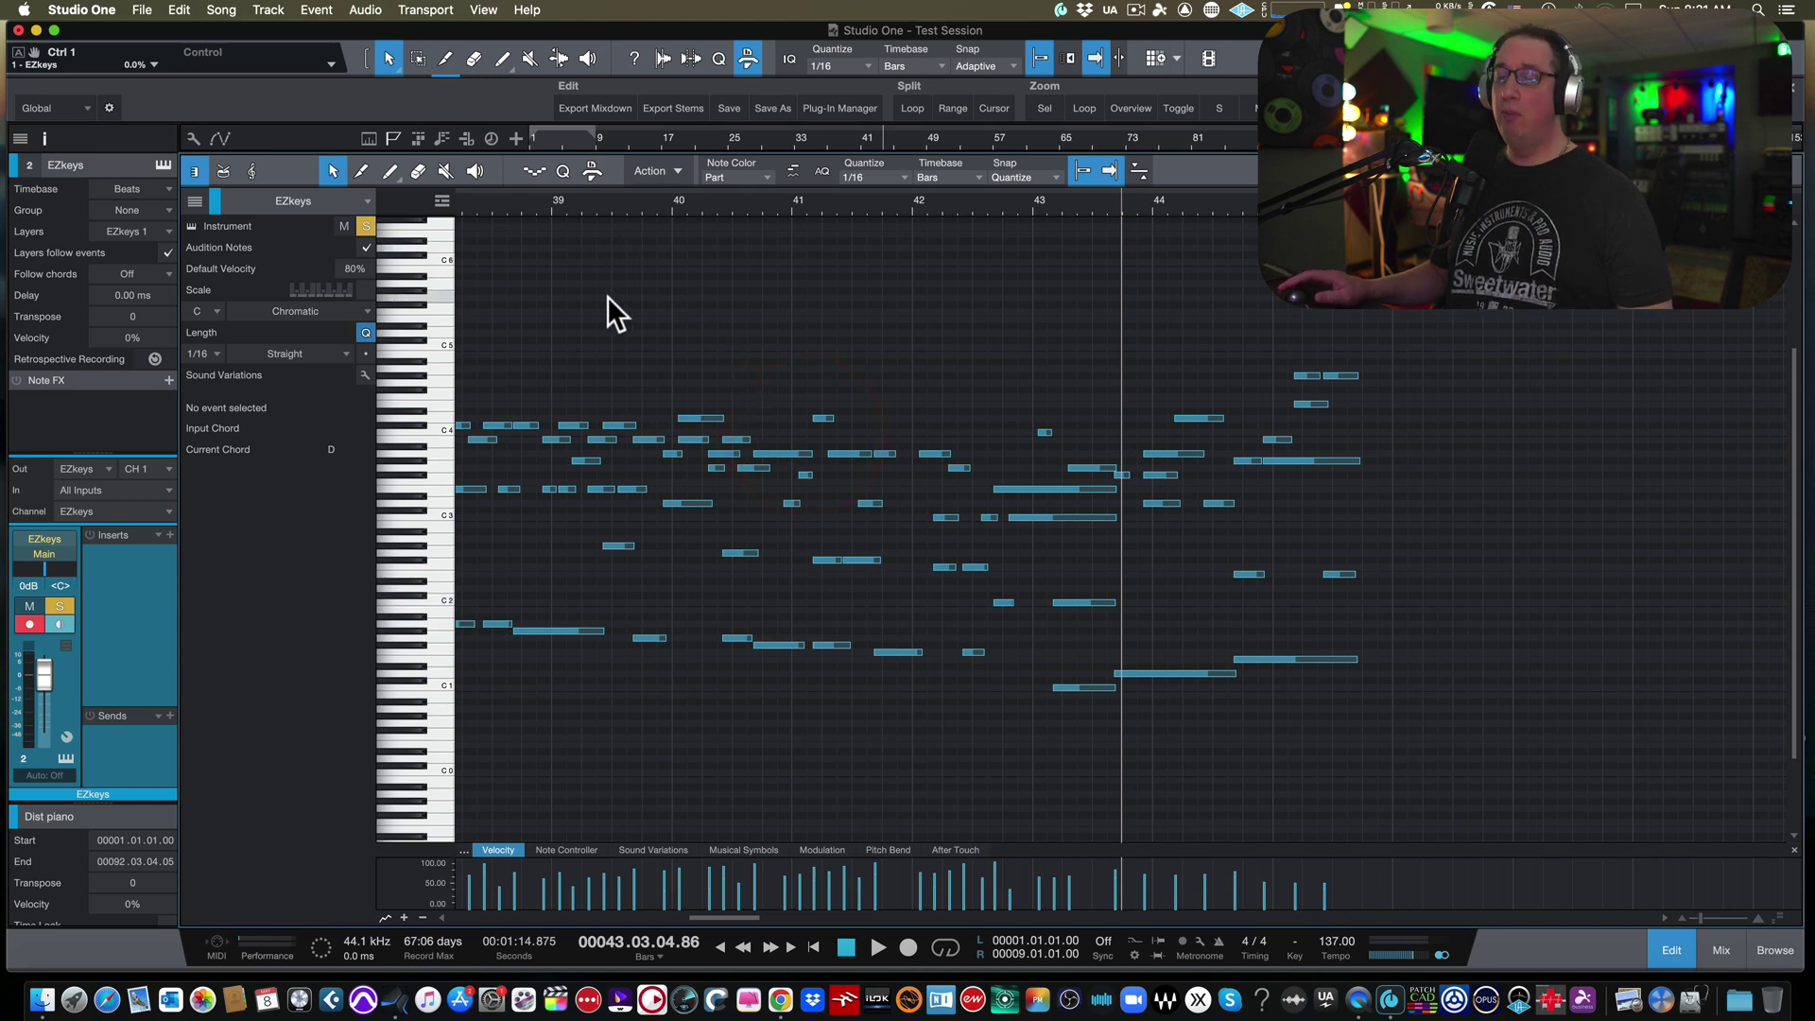
pyautogui.hscroll(-5, 607, 297)
pyautogui.hscroll(-6, 607, 298)
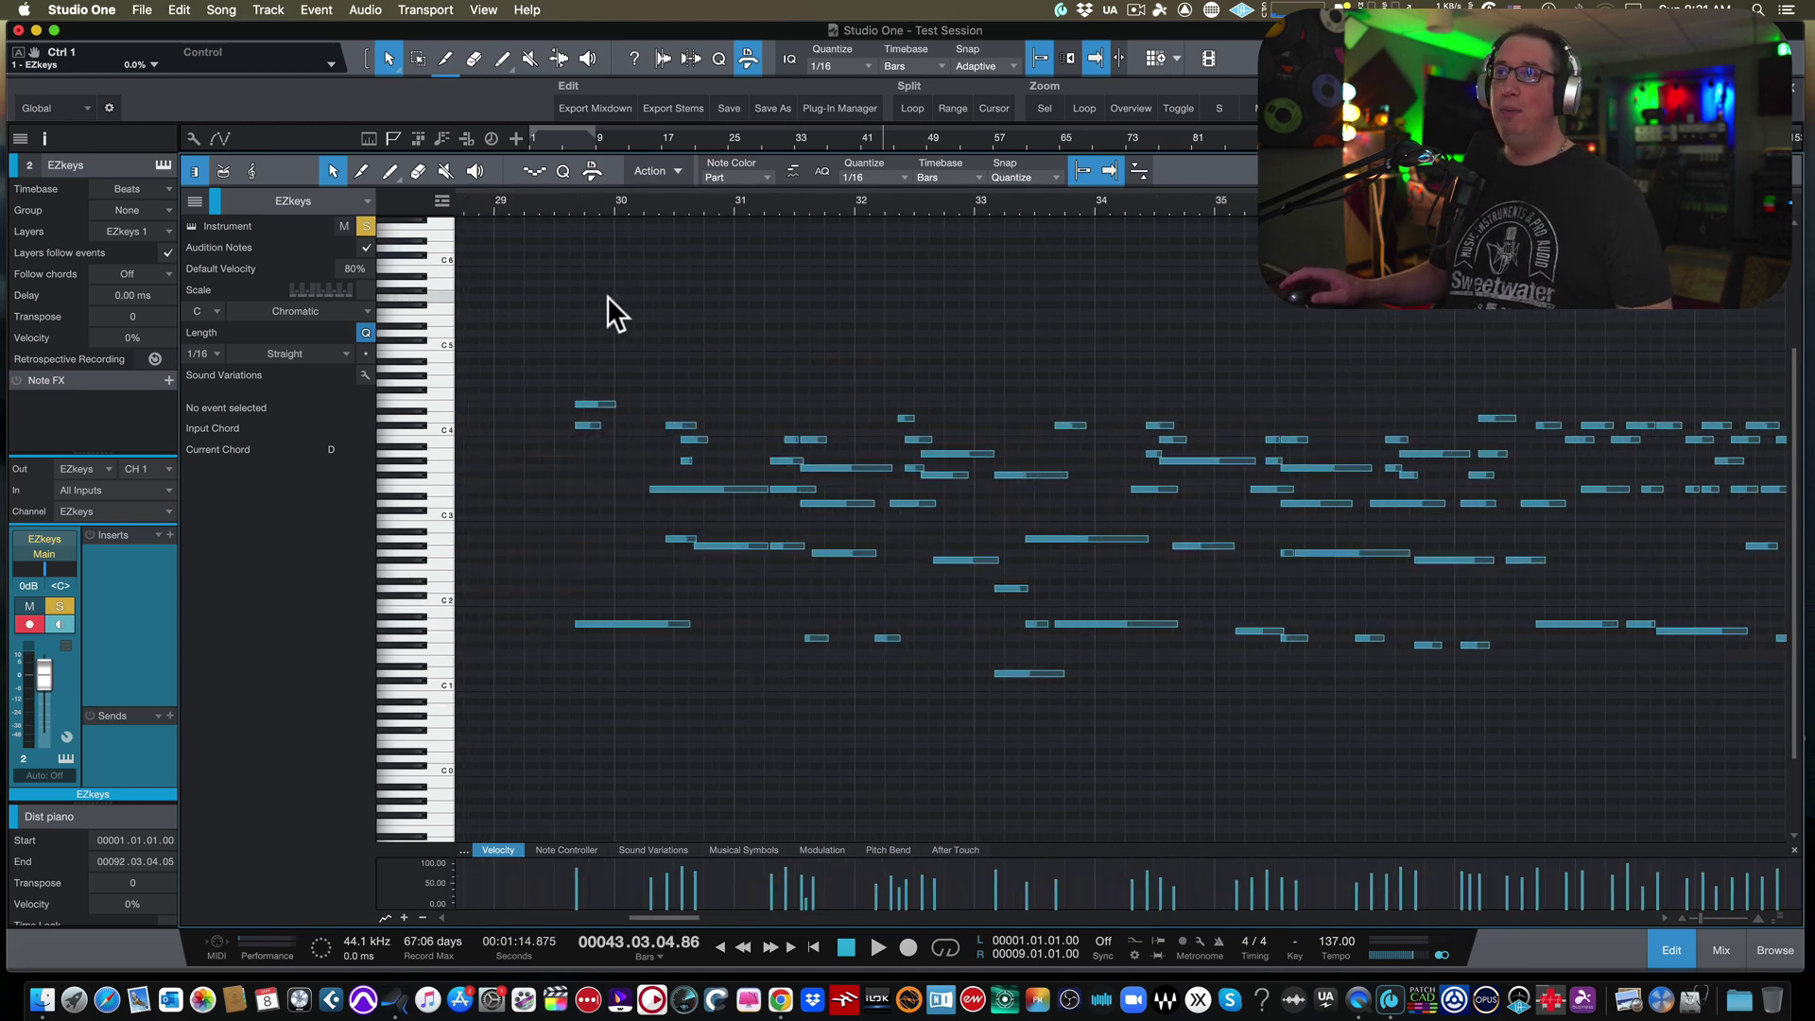
pyautogui.press('w')
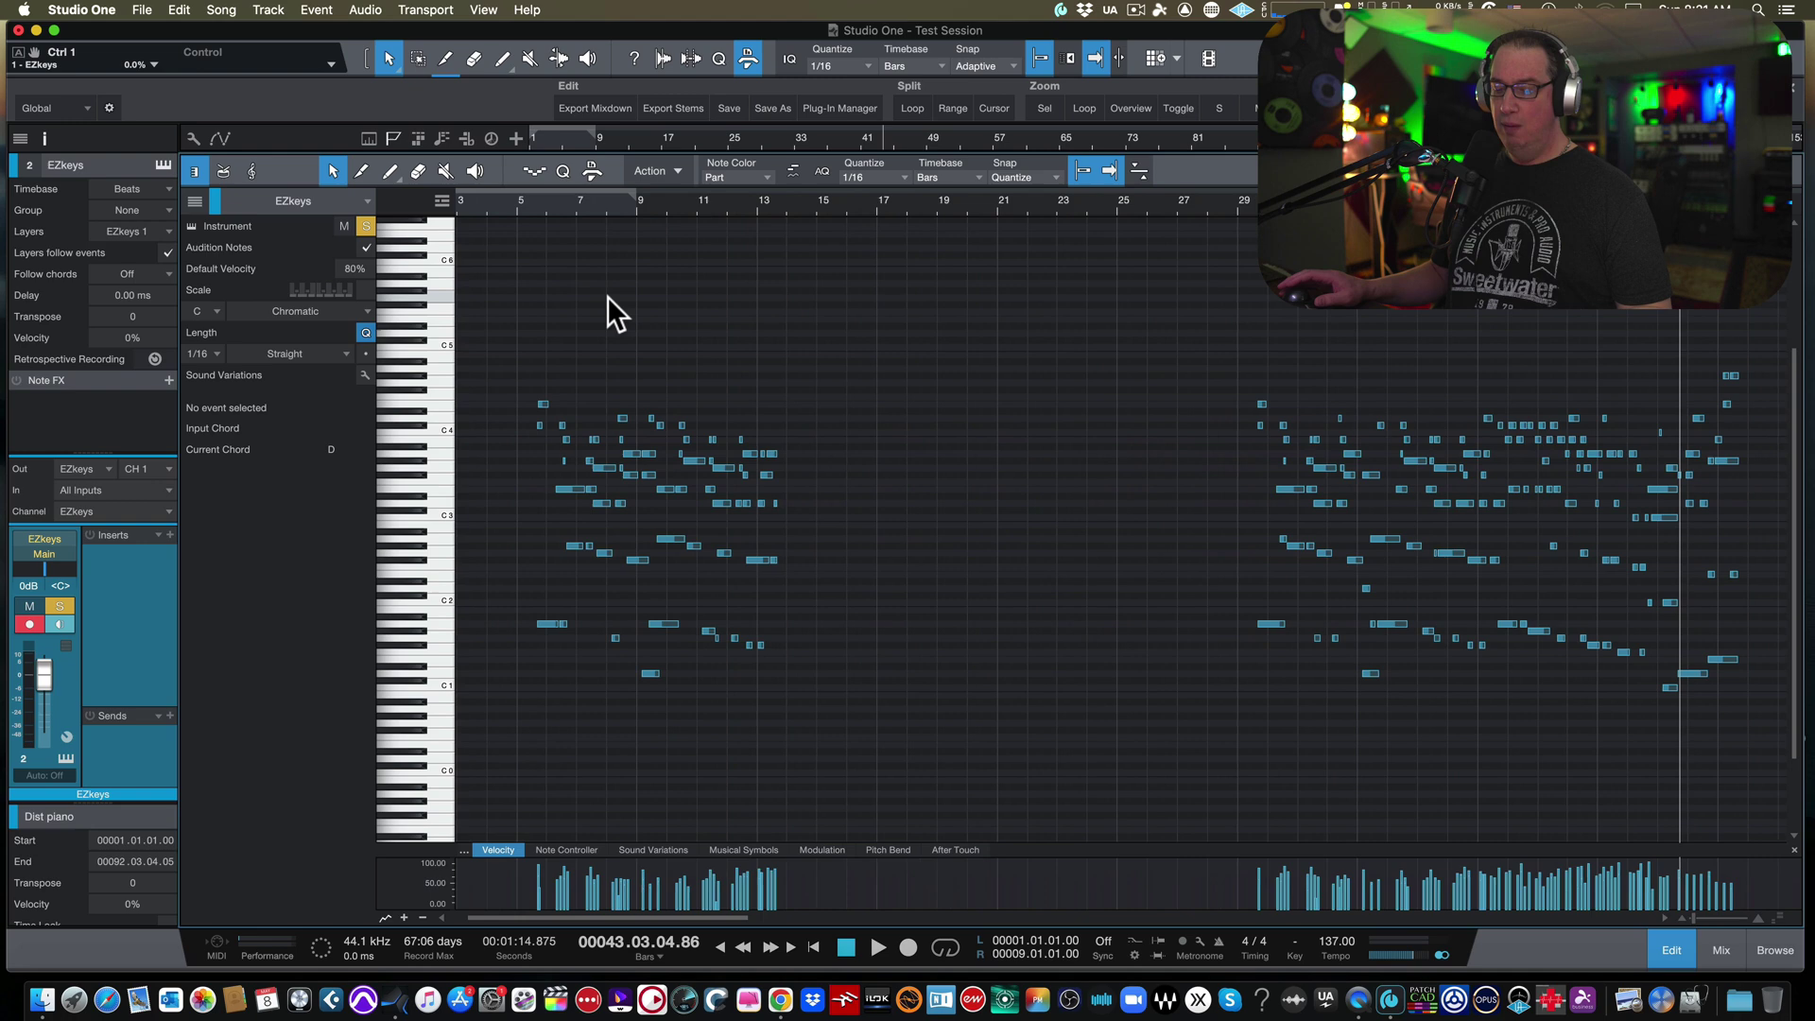
pyautogui.hscroll(6, 607, 297)
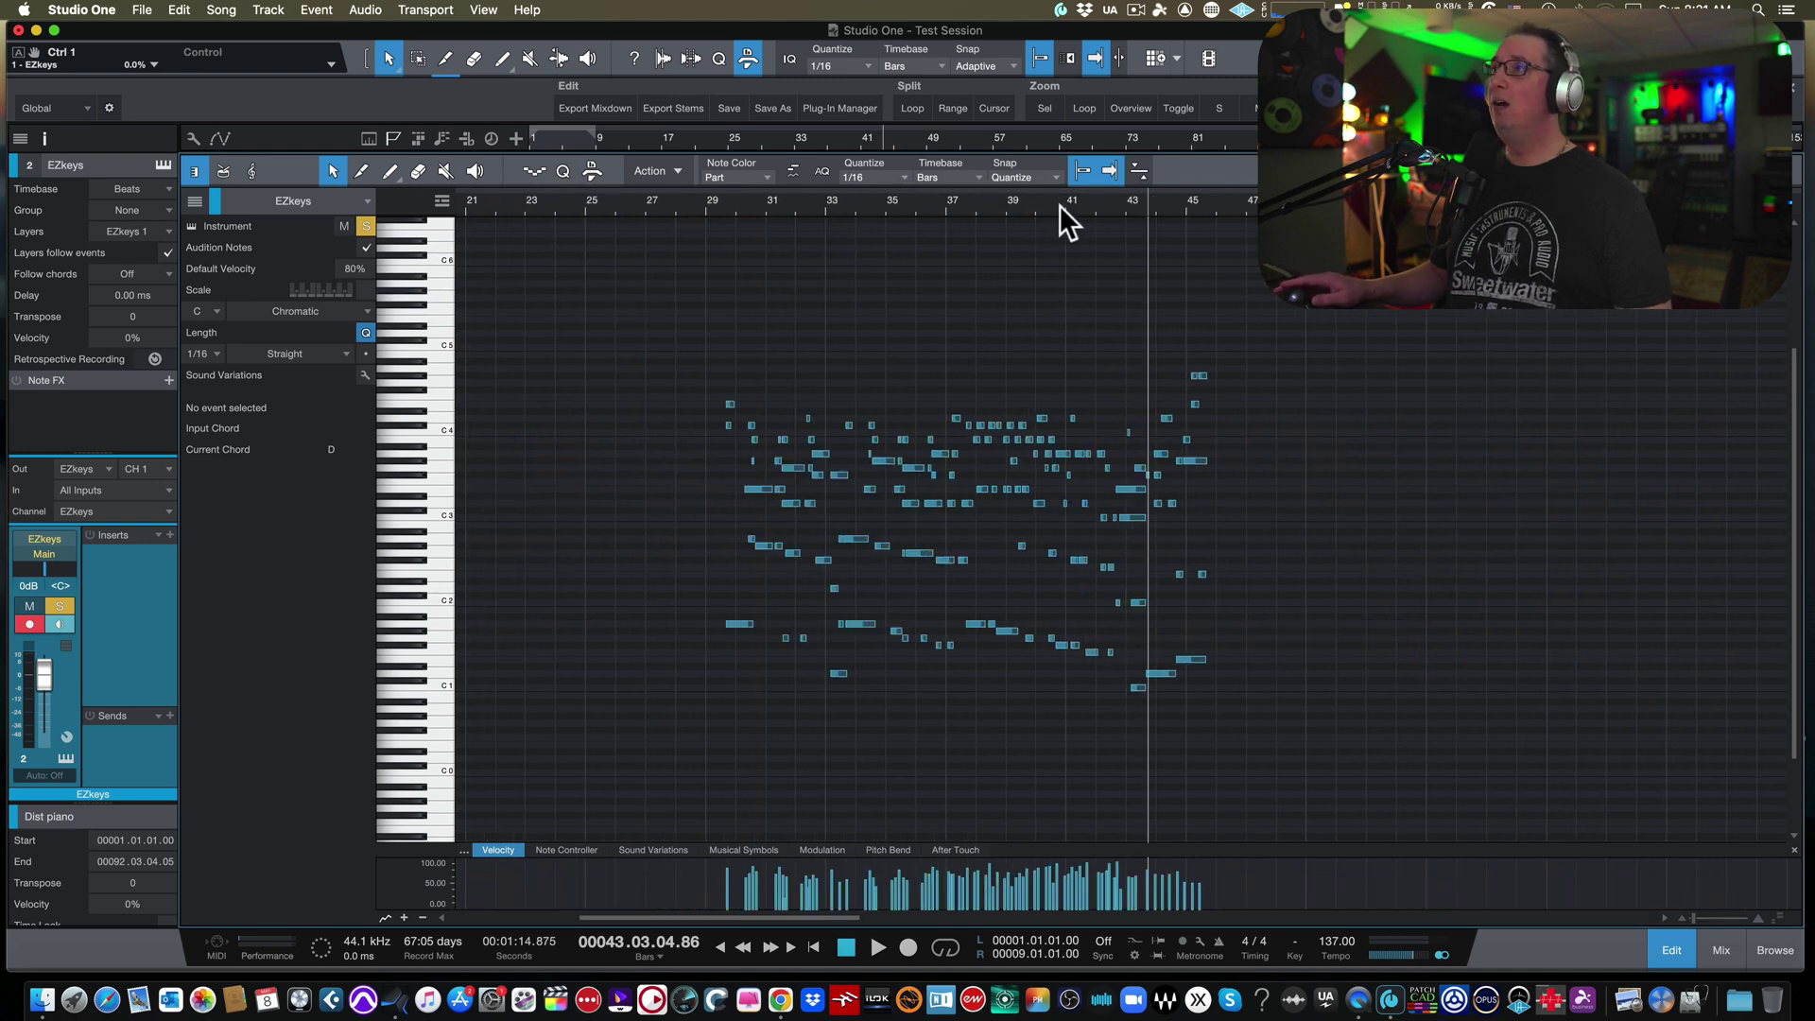
pyautogui.moveTo(1059, 204); pyautogui.dragTo(1052, 251)
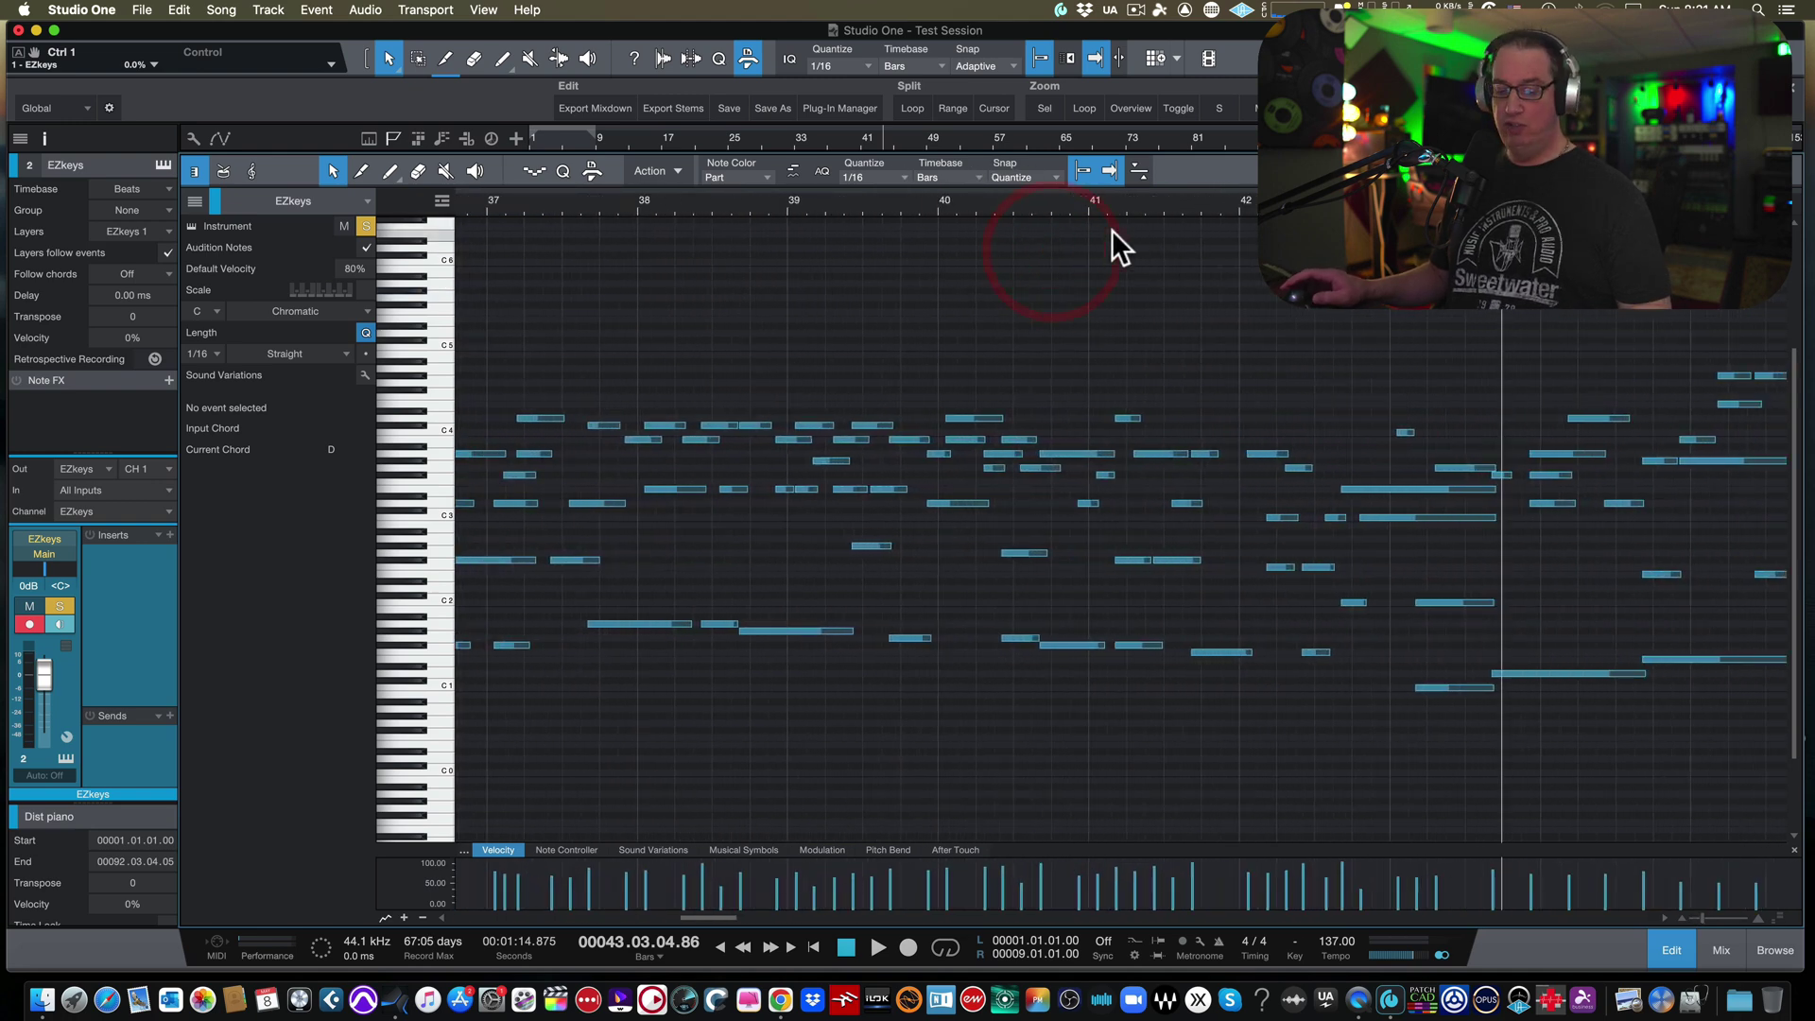
pyautogui.hscroll(4, 1112, 230)
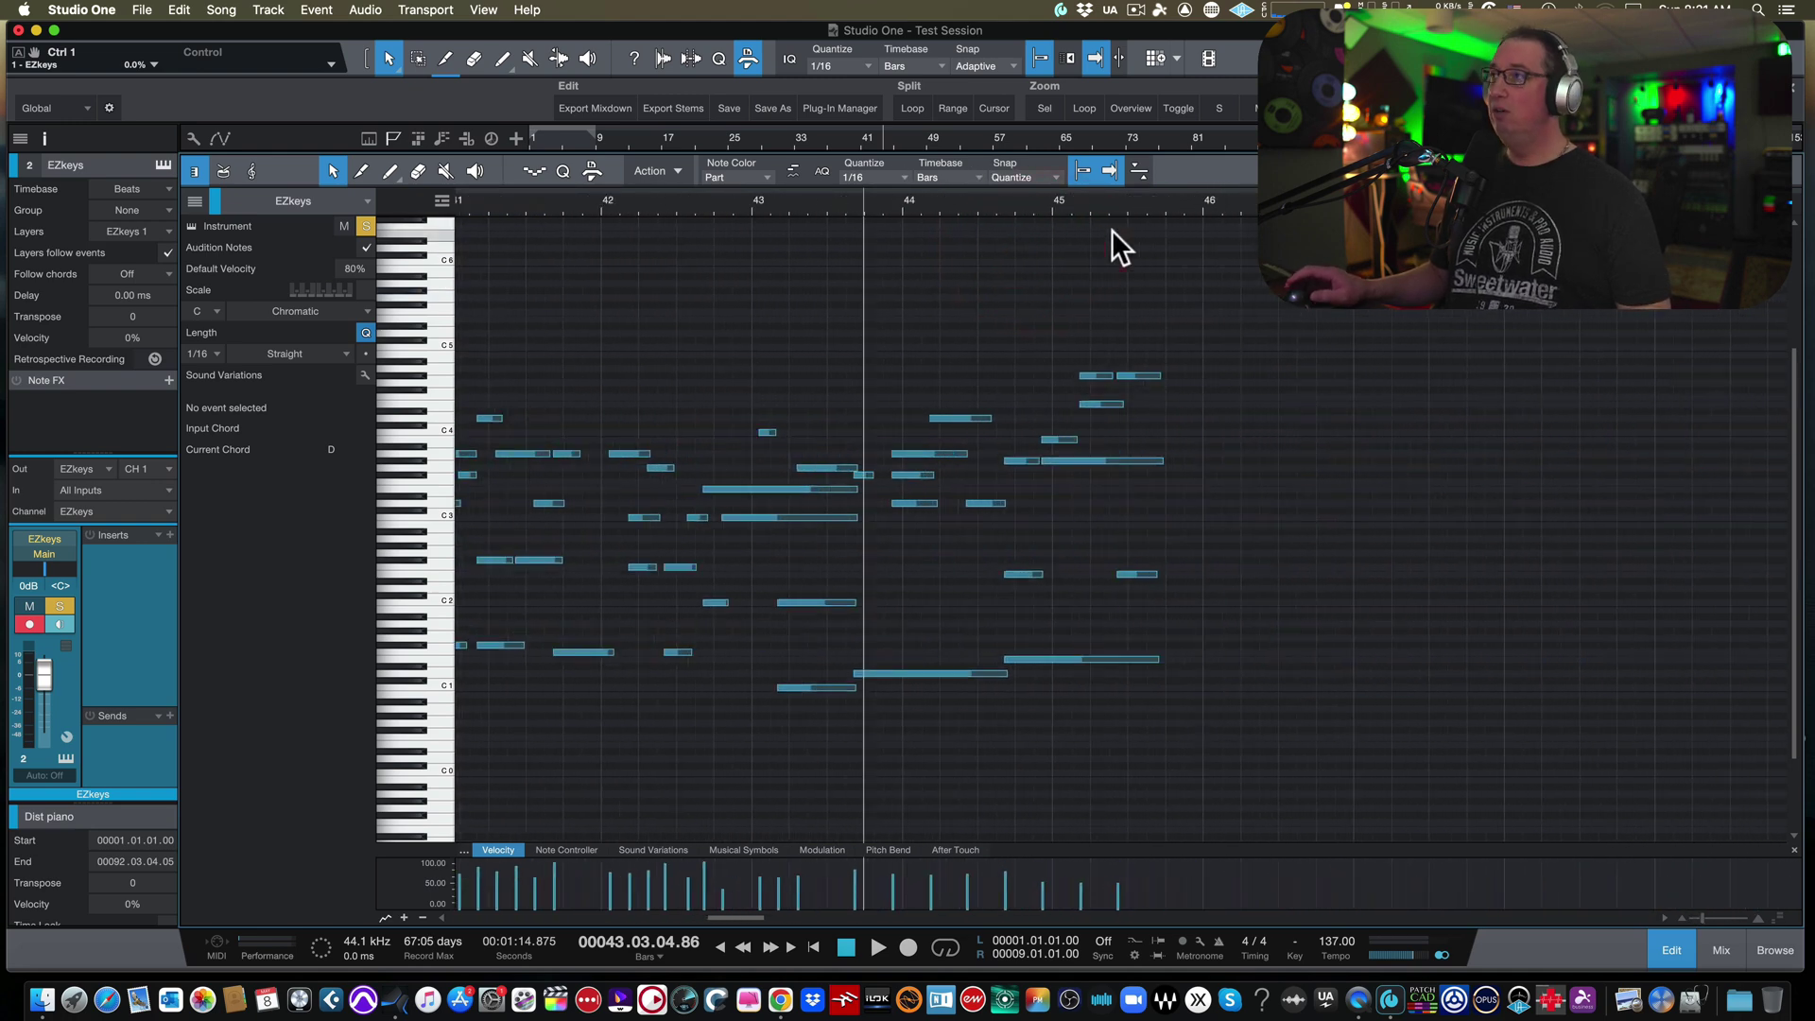
pyautogui.doubleClick(577, 203)
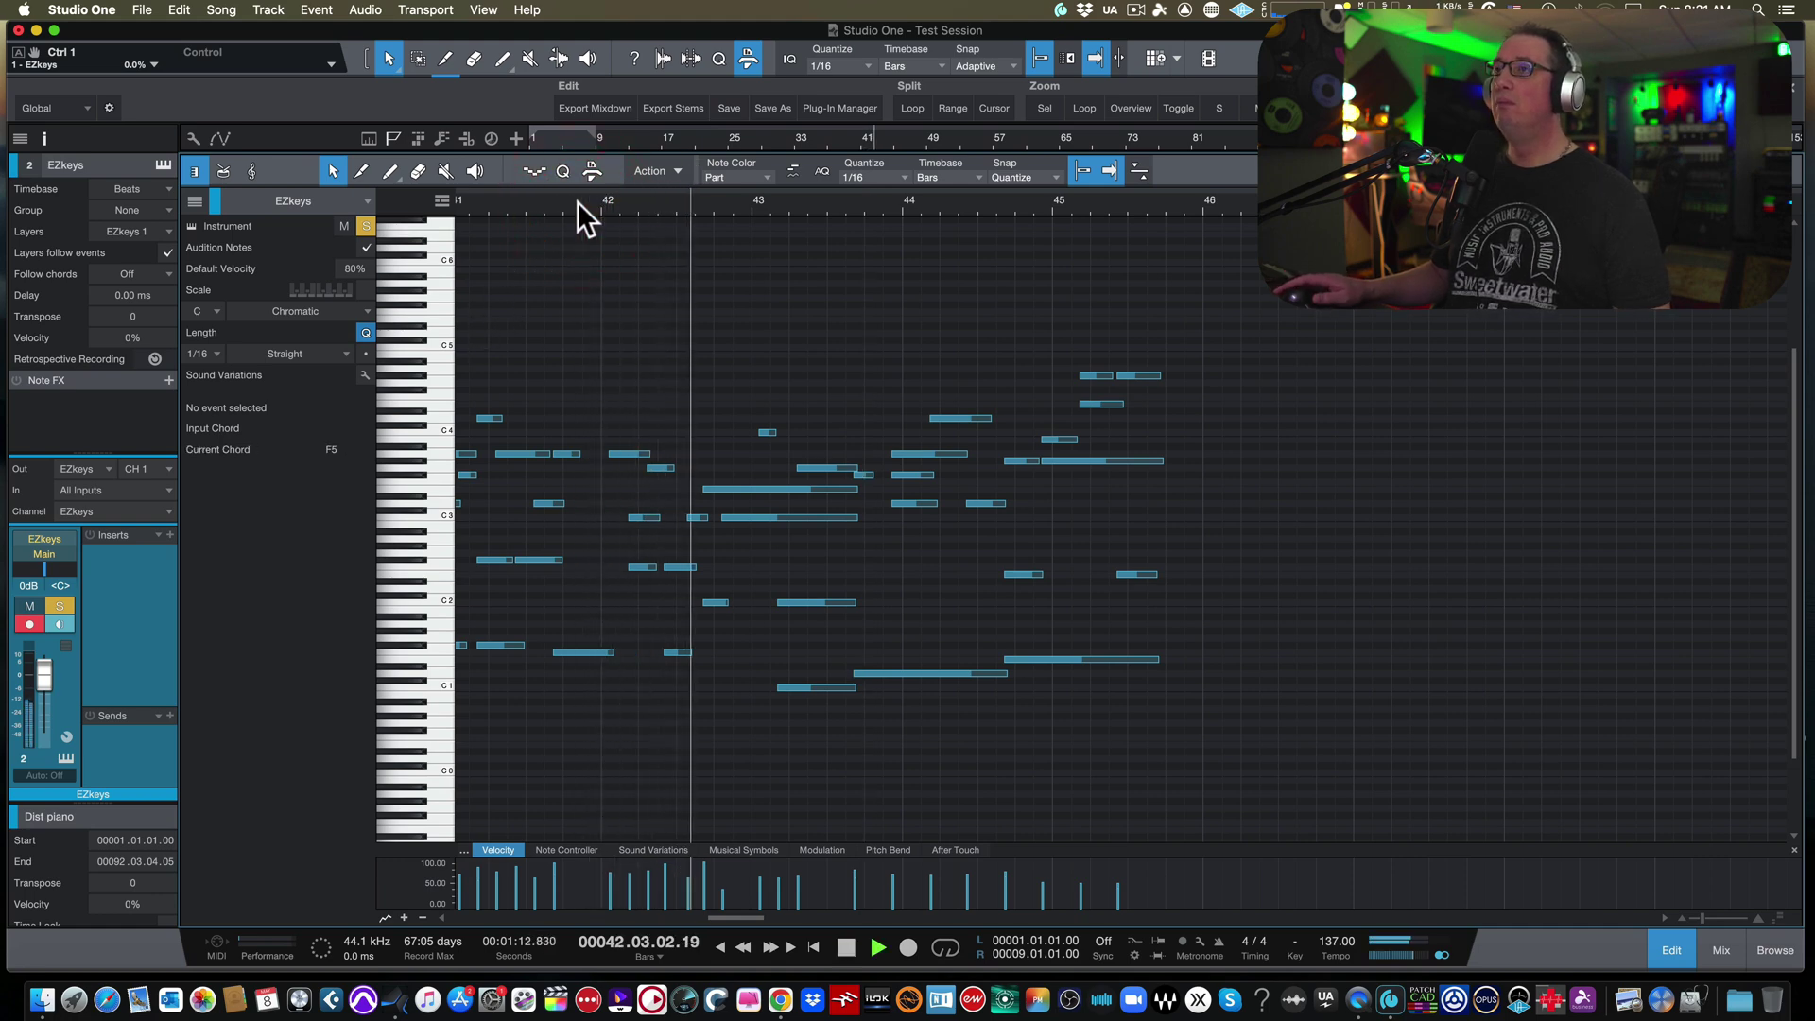
pyautogui.press('space')
# Step: Lengthen the clipped C2 and F1 notes near bar 42 to bar 43, replay, and return to the arrangement
pyautogui.click(714, 603)
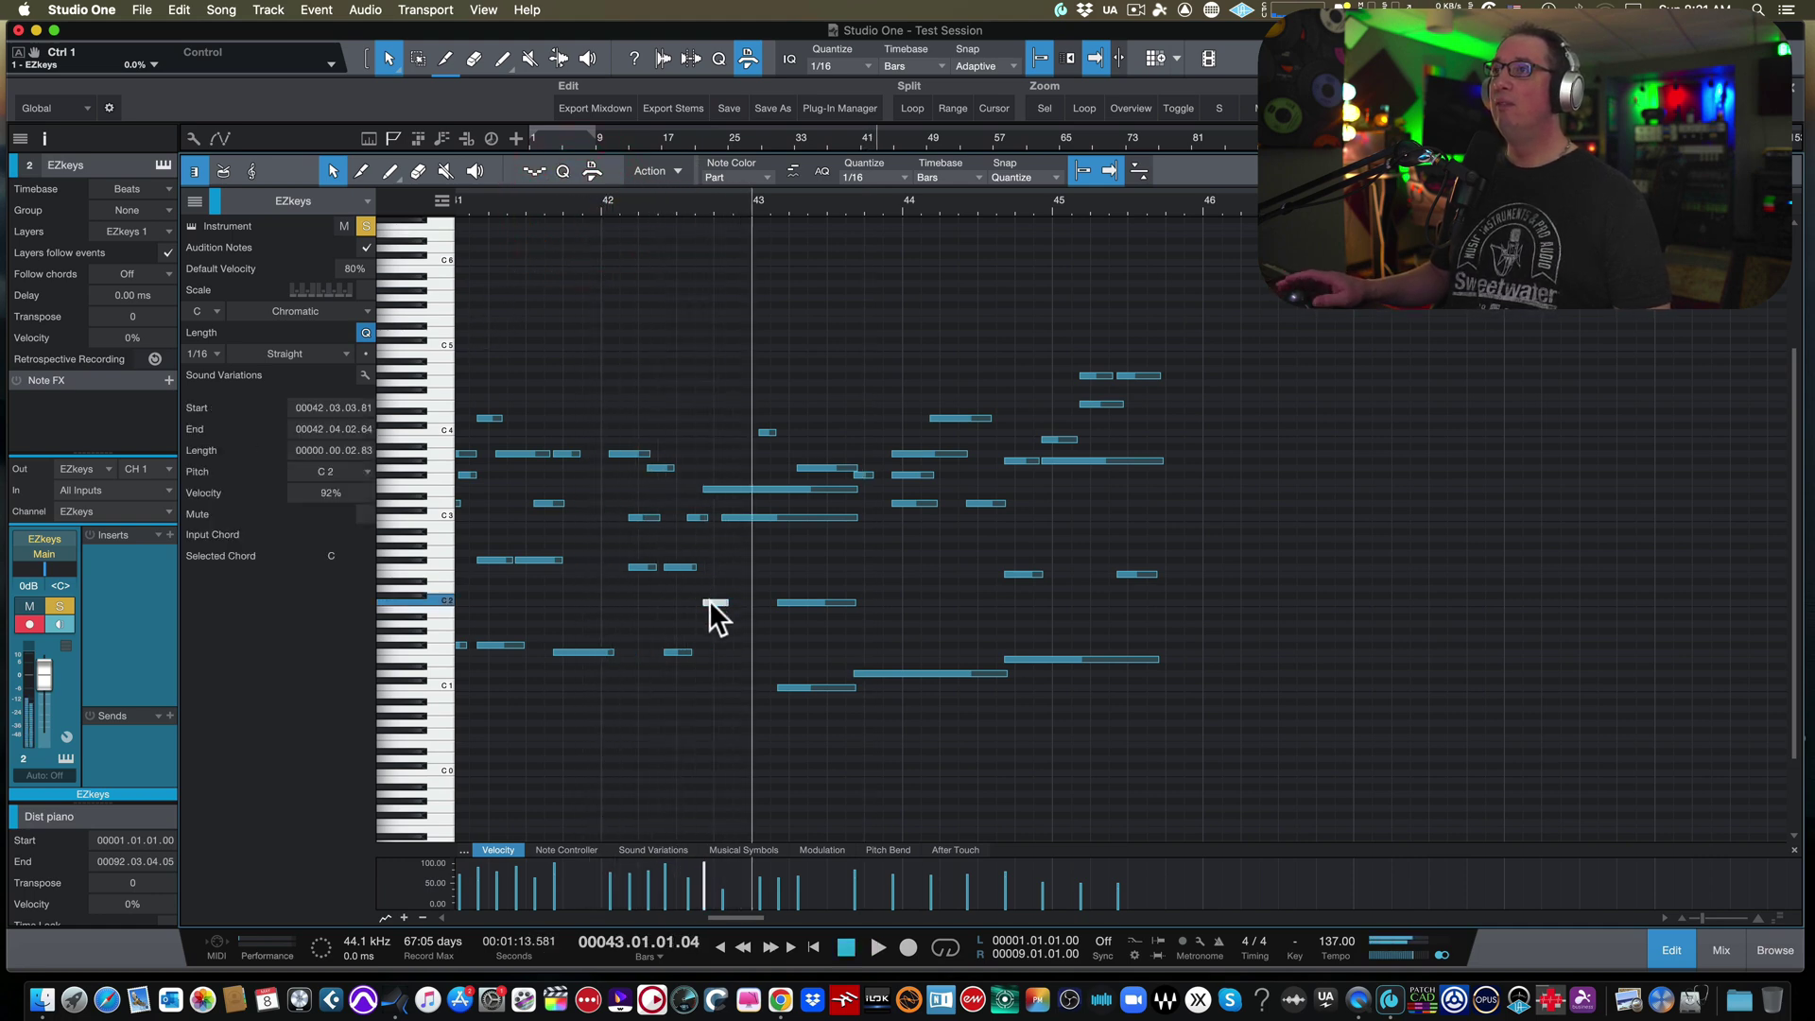
pyautogui.moveTo(724, 606); pyautogui.dragTo(778, 608)
pyautogui.moveTo(683, 651); pyautogui.dragTo(756, 657)
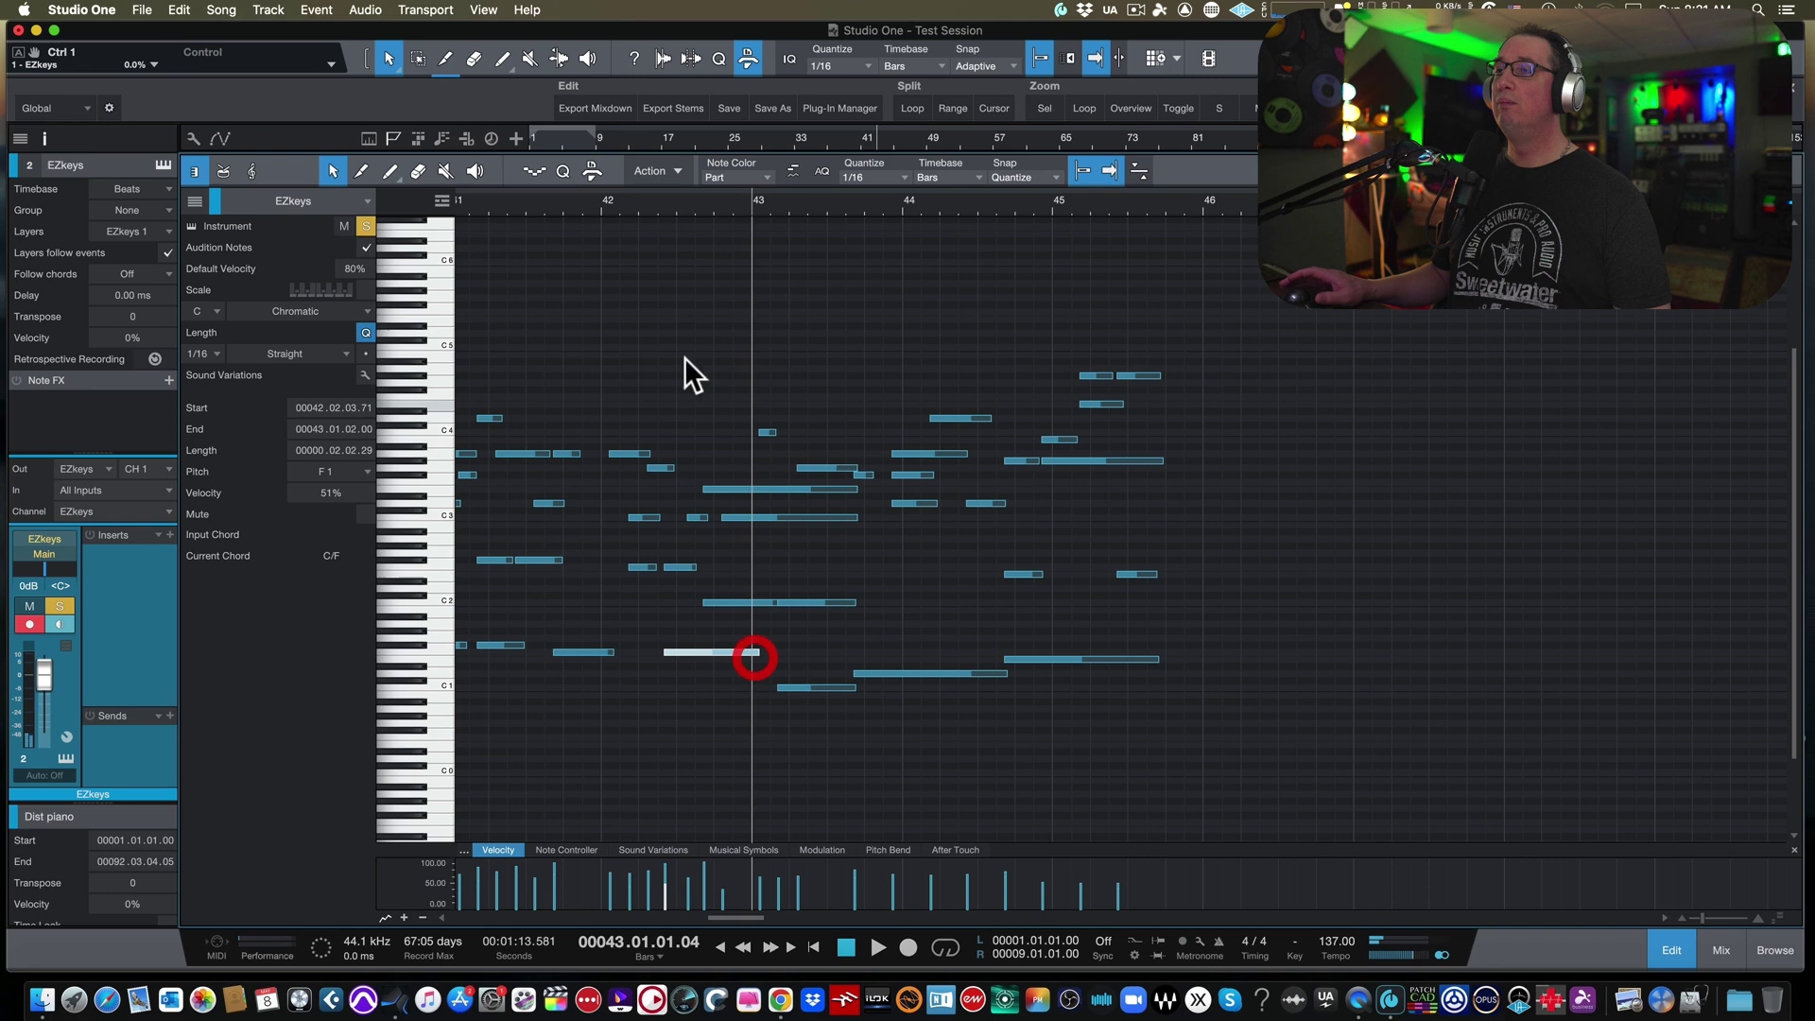
pyautogui.click(661, 200)
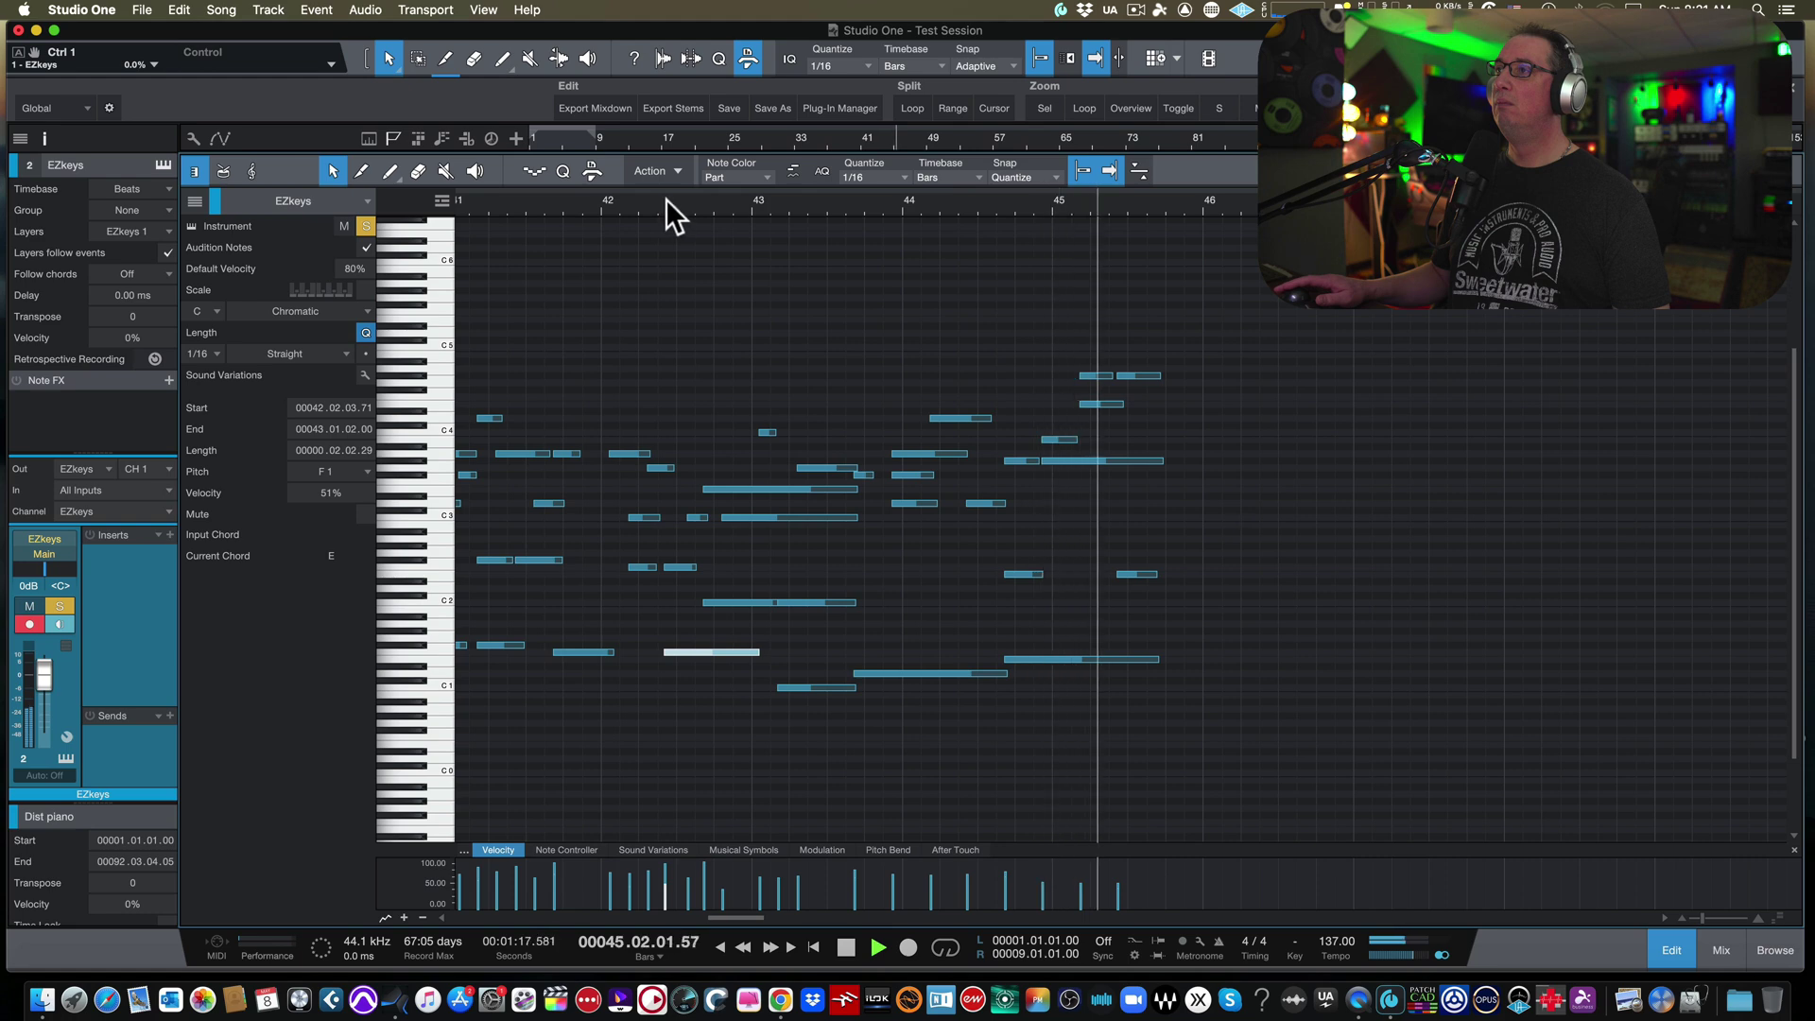
pyautogui.press('space')
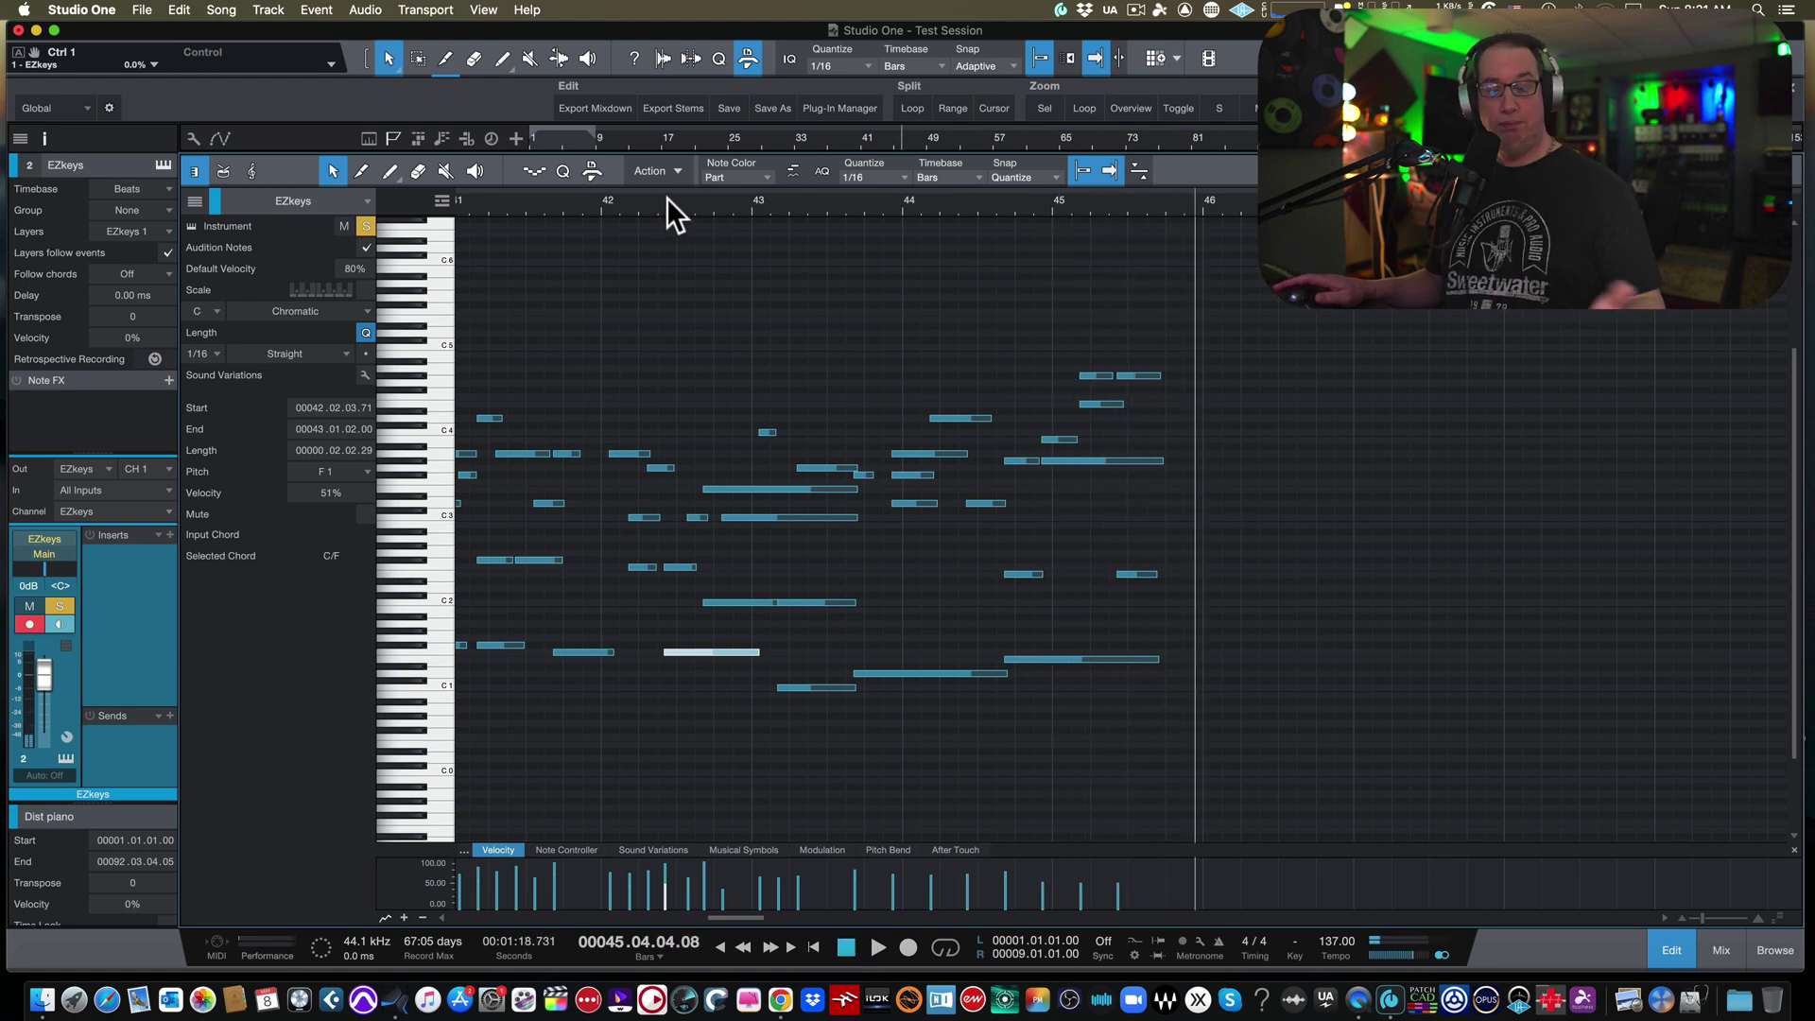
pyautogui.click(1673, 949)
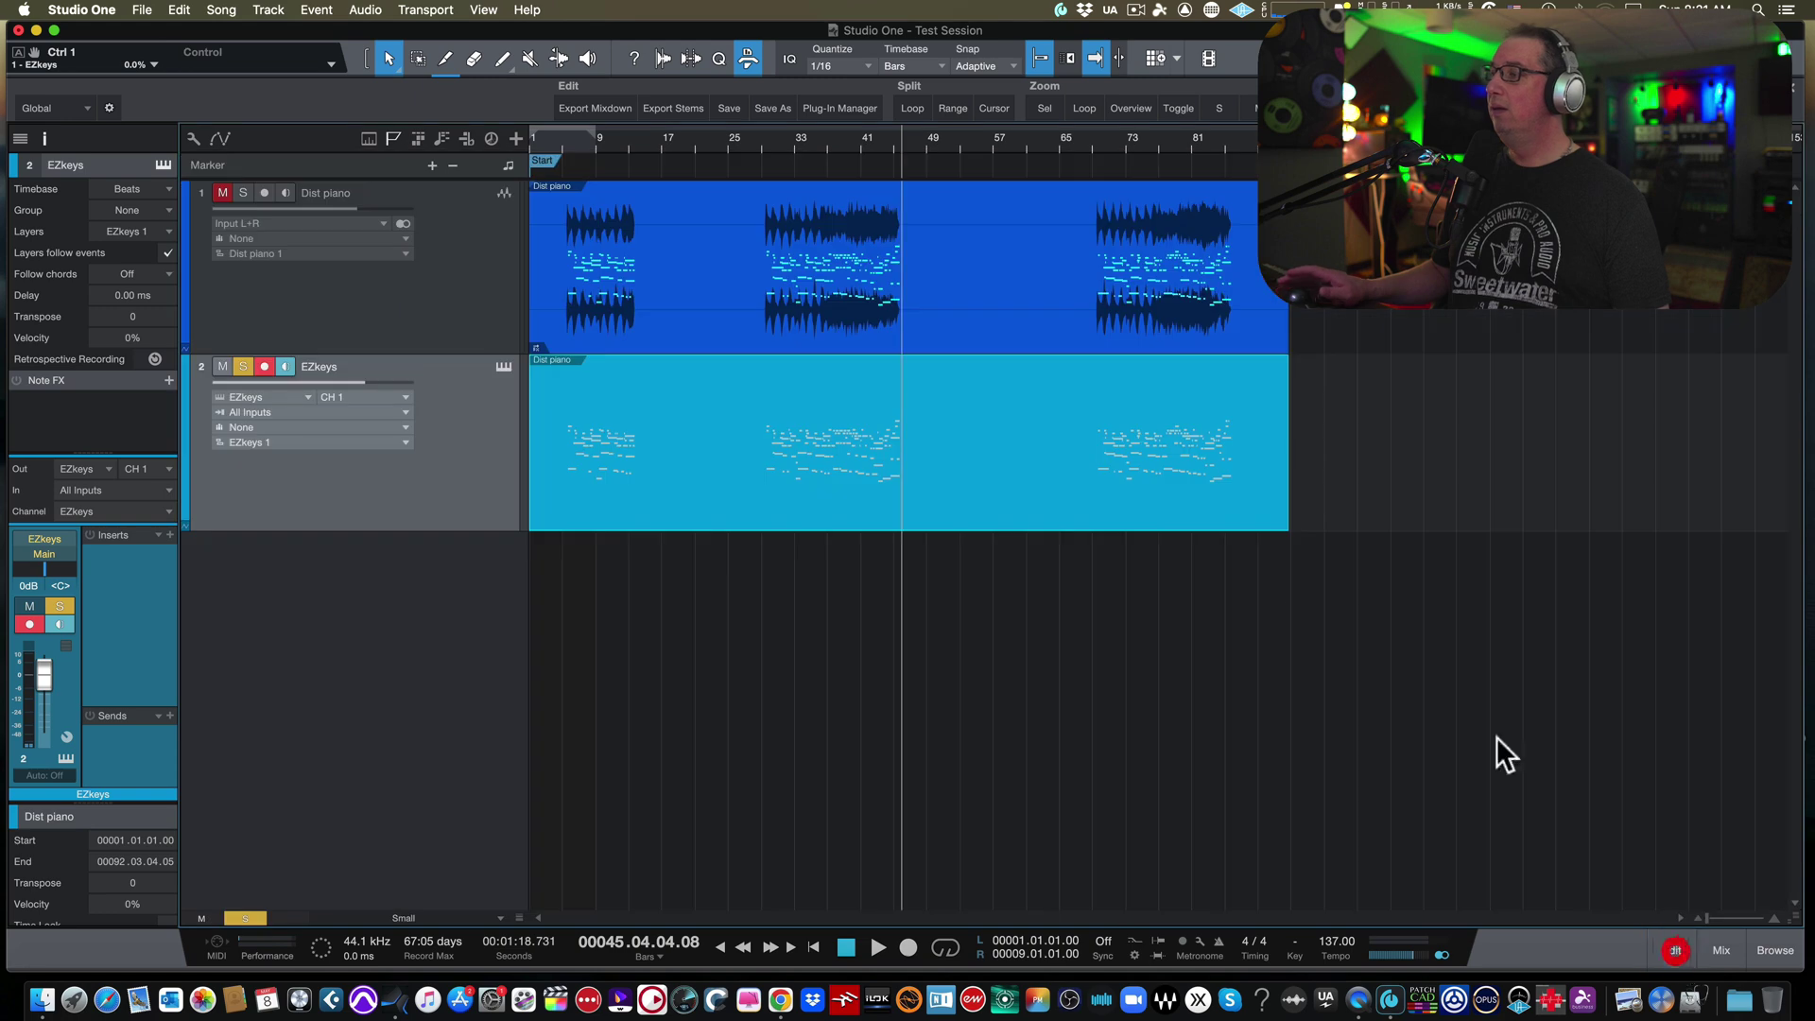
pyautogui.click(1118, 137)
pyautogui.click(1176, 134)
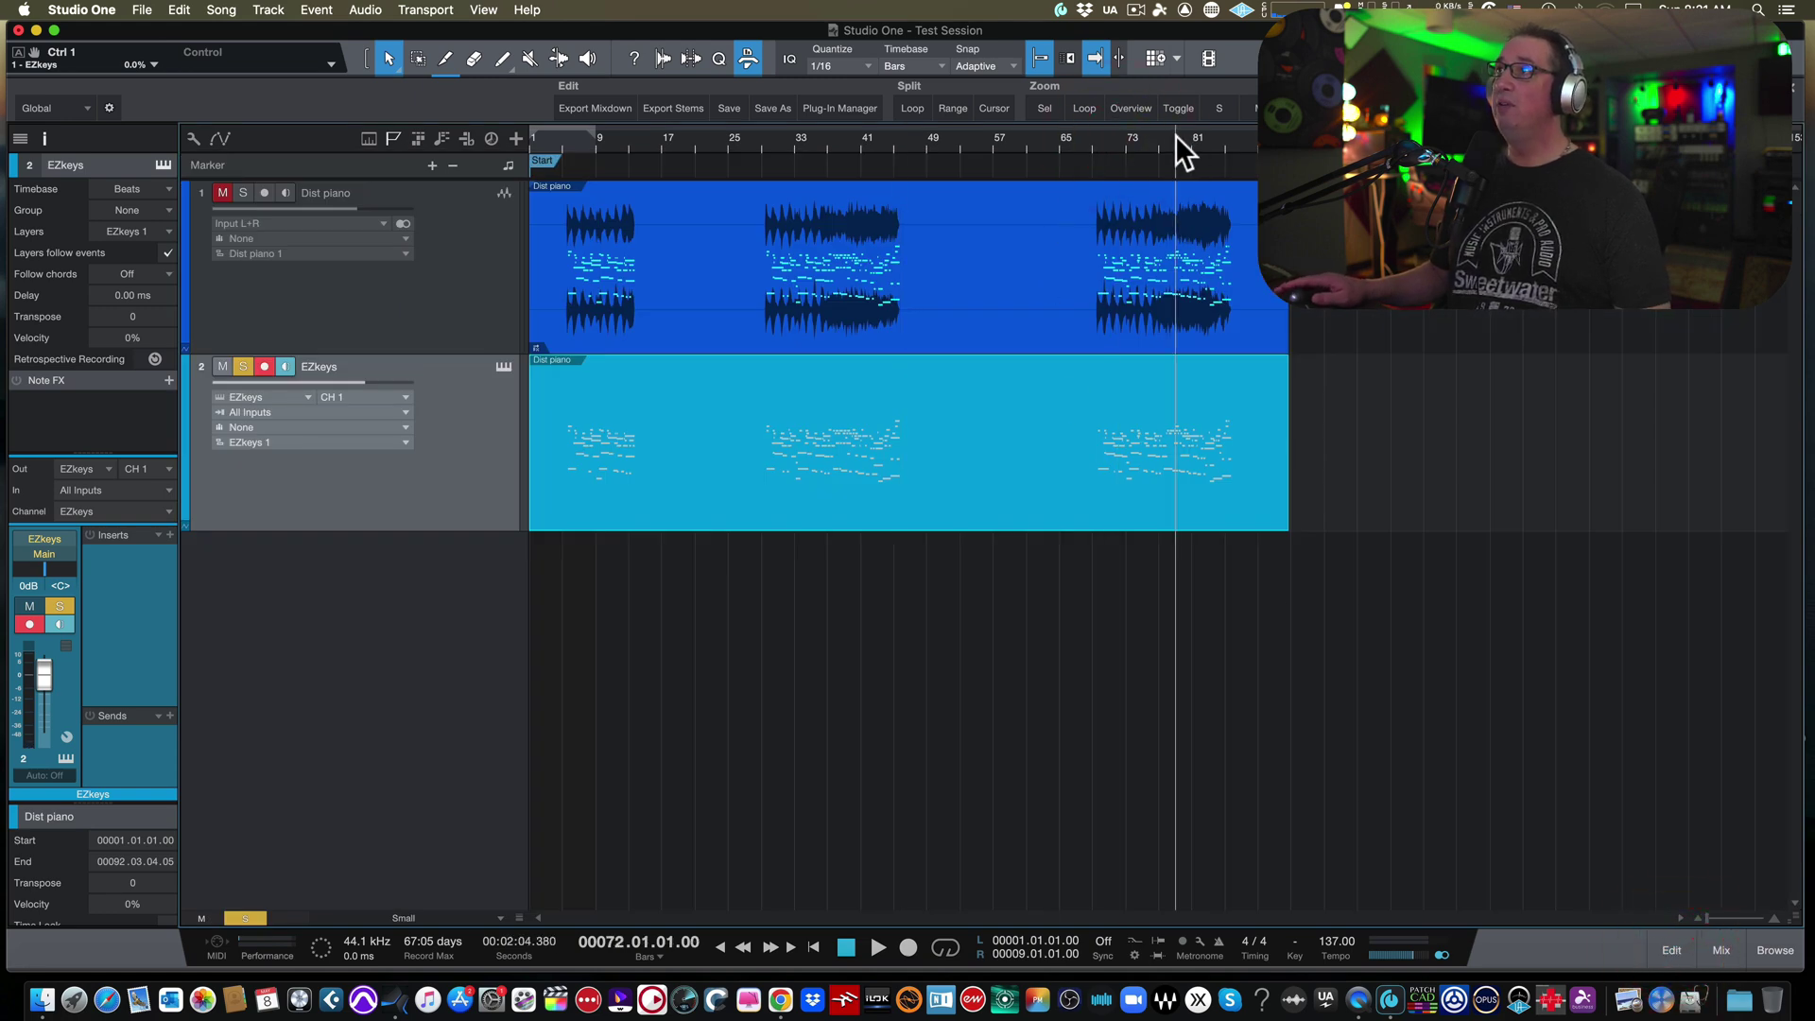
pyautogui.click(1161, 134)
pyautogui.click(1154, 132)
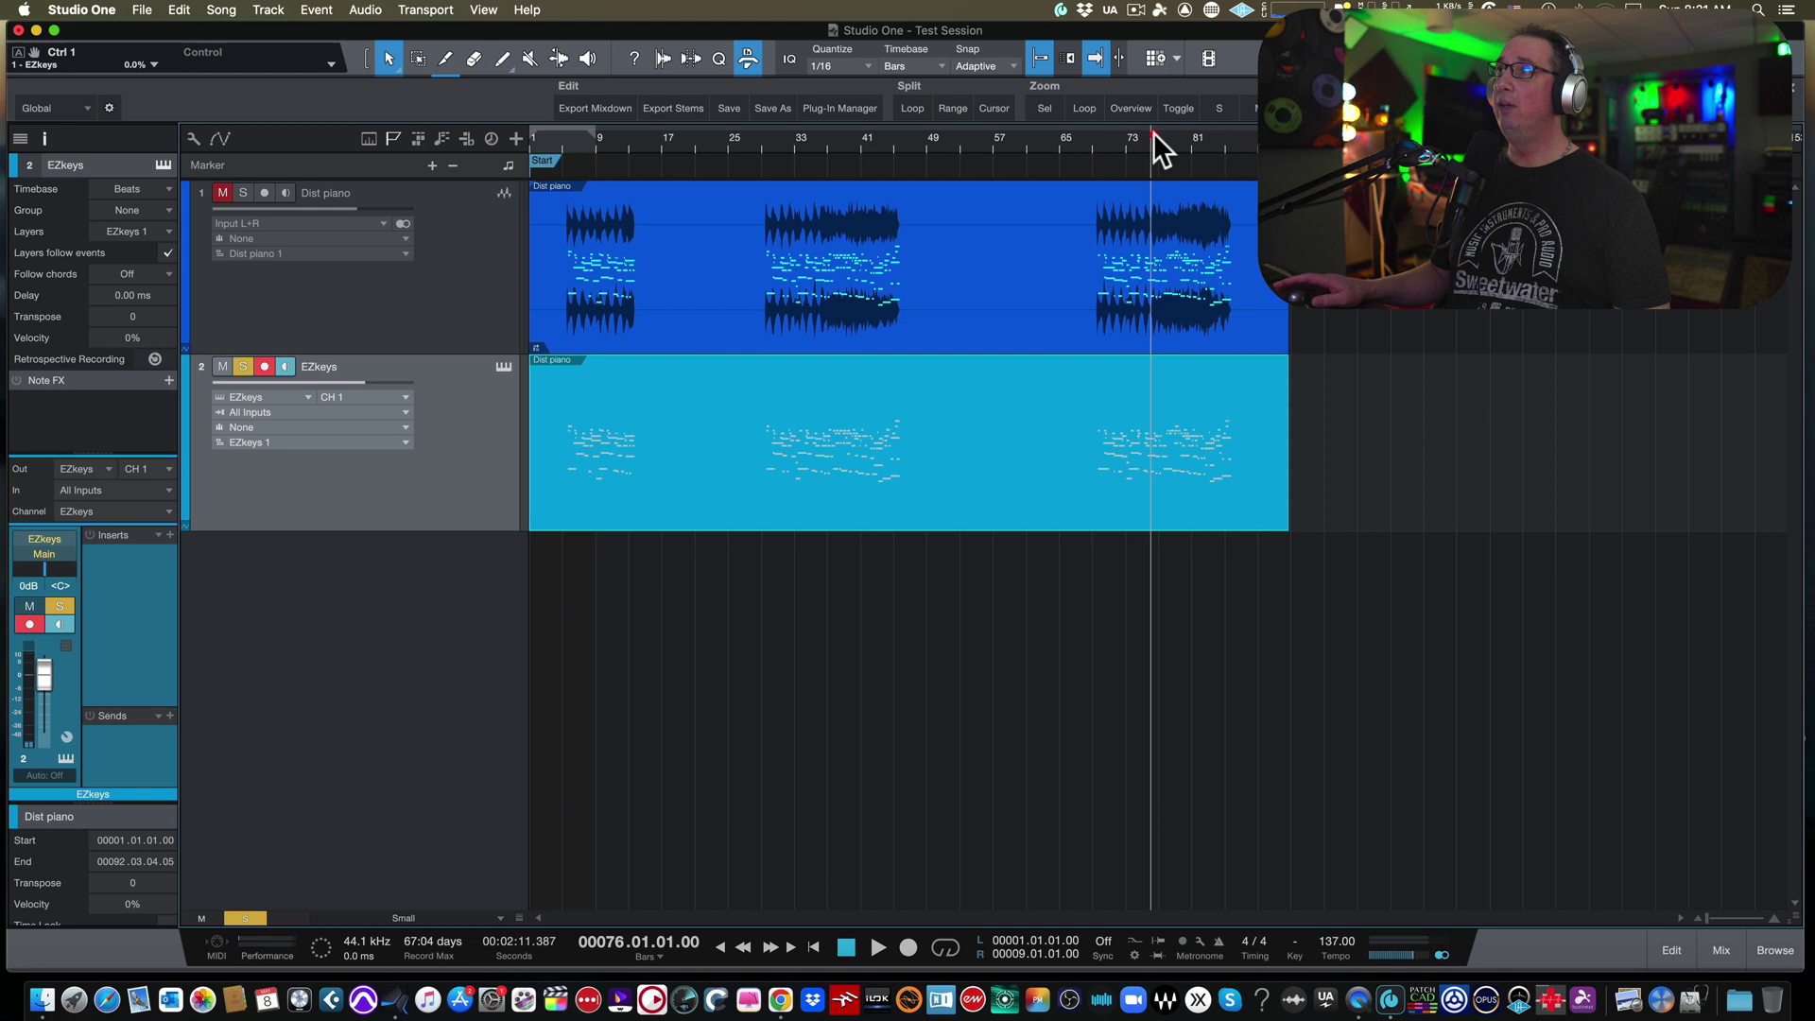
pyautogui.press('space')
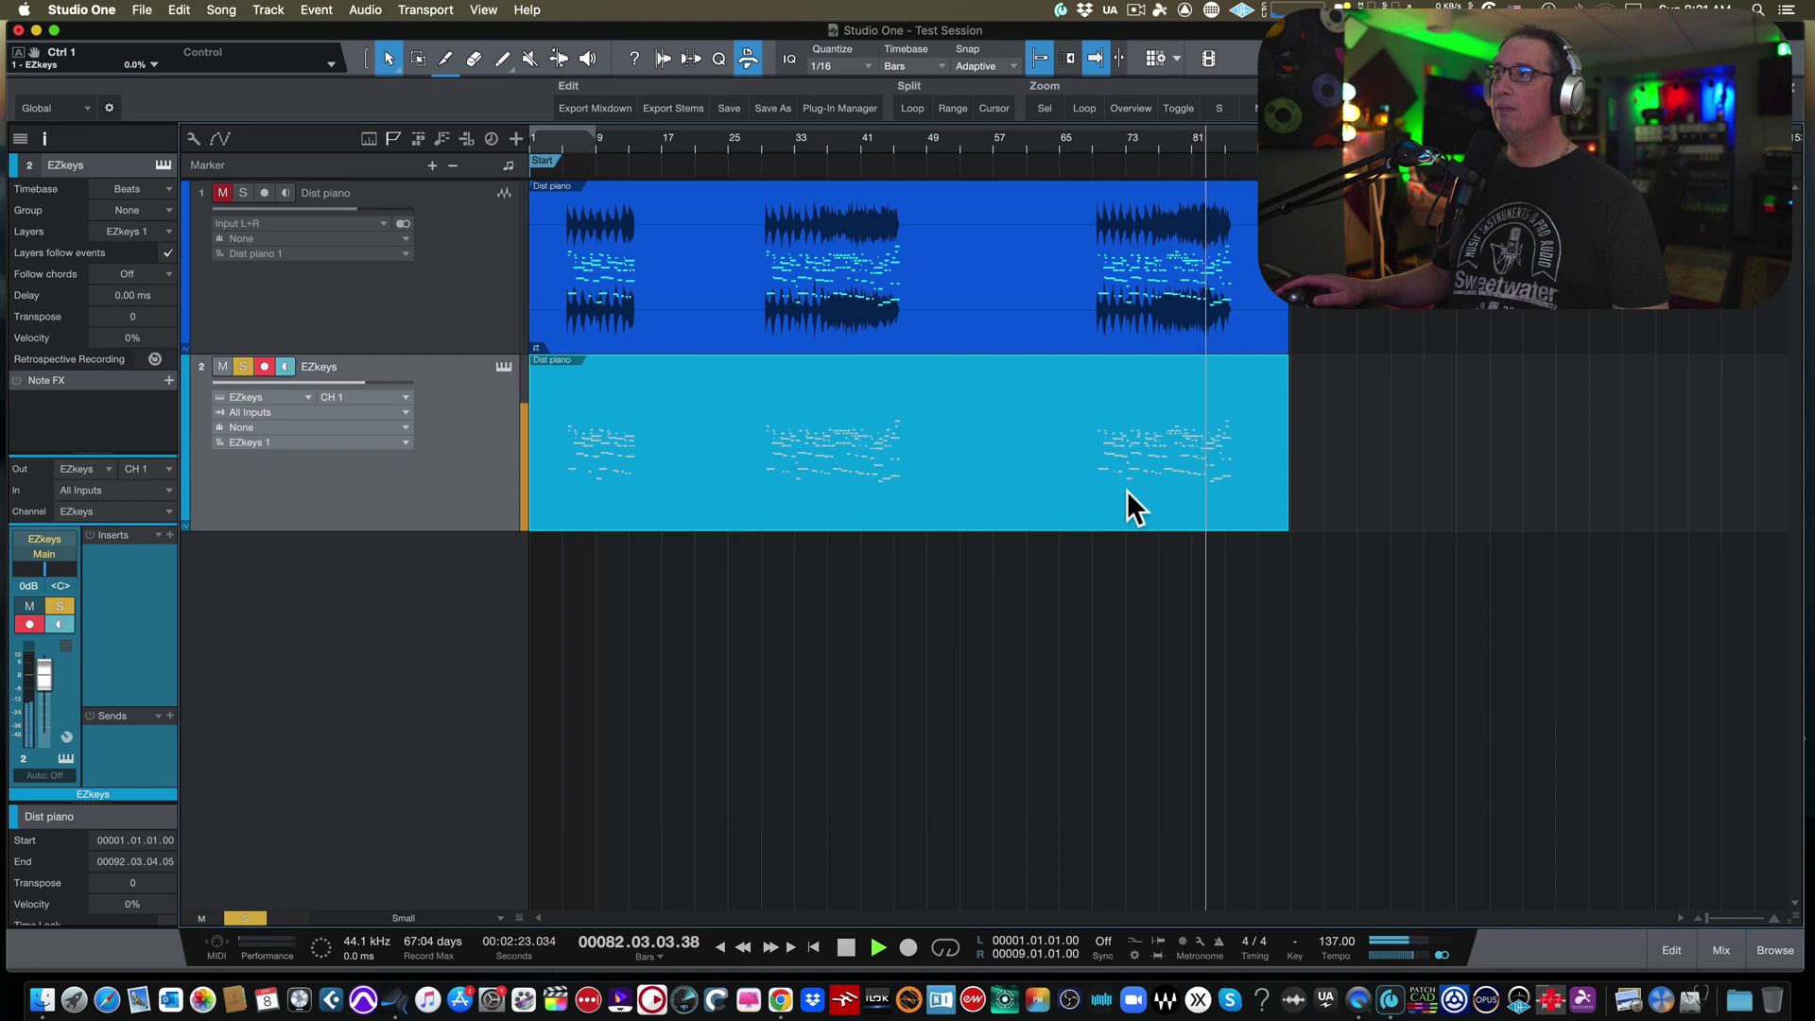
# Step: Open the EZkeys part's notes and audition the short notes from bar 82
pyautogui.press('space')
pyautogui.doubleClick(1190, 445)
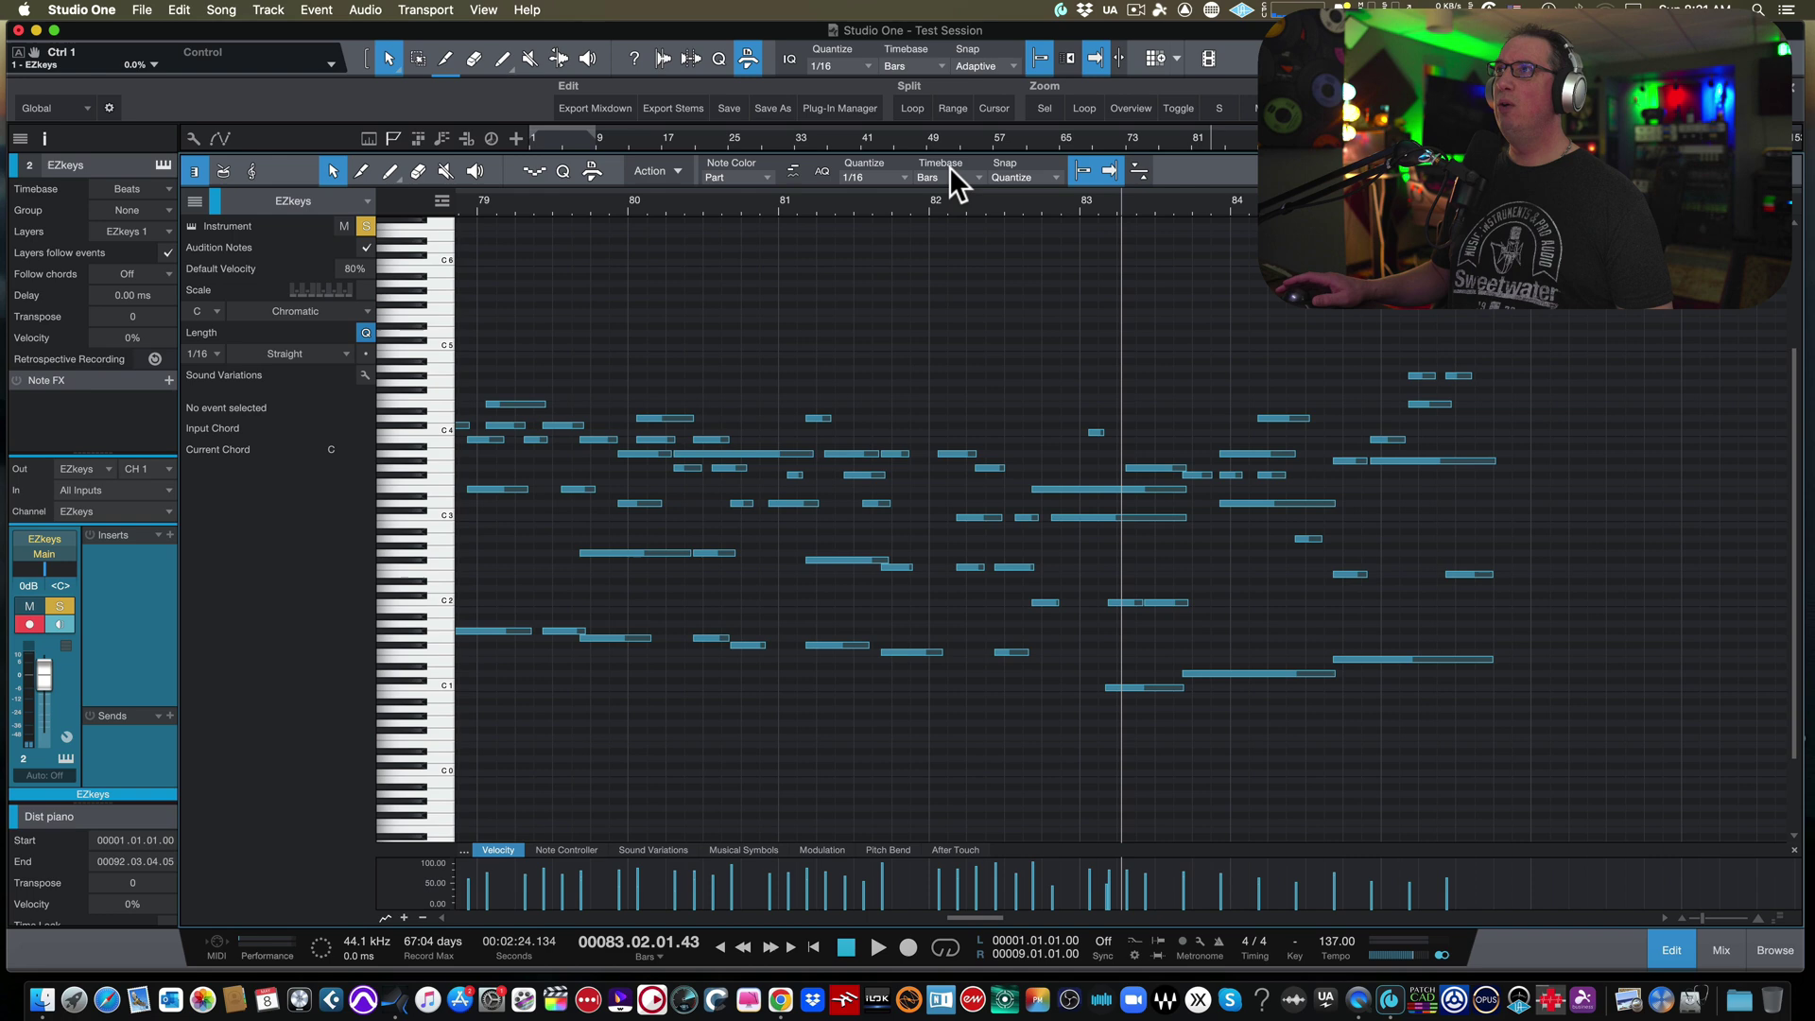
pyautogui.click(946, 201)
pyautogui.press('space')
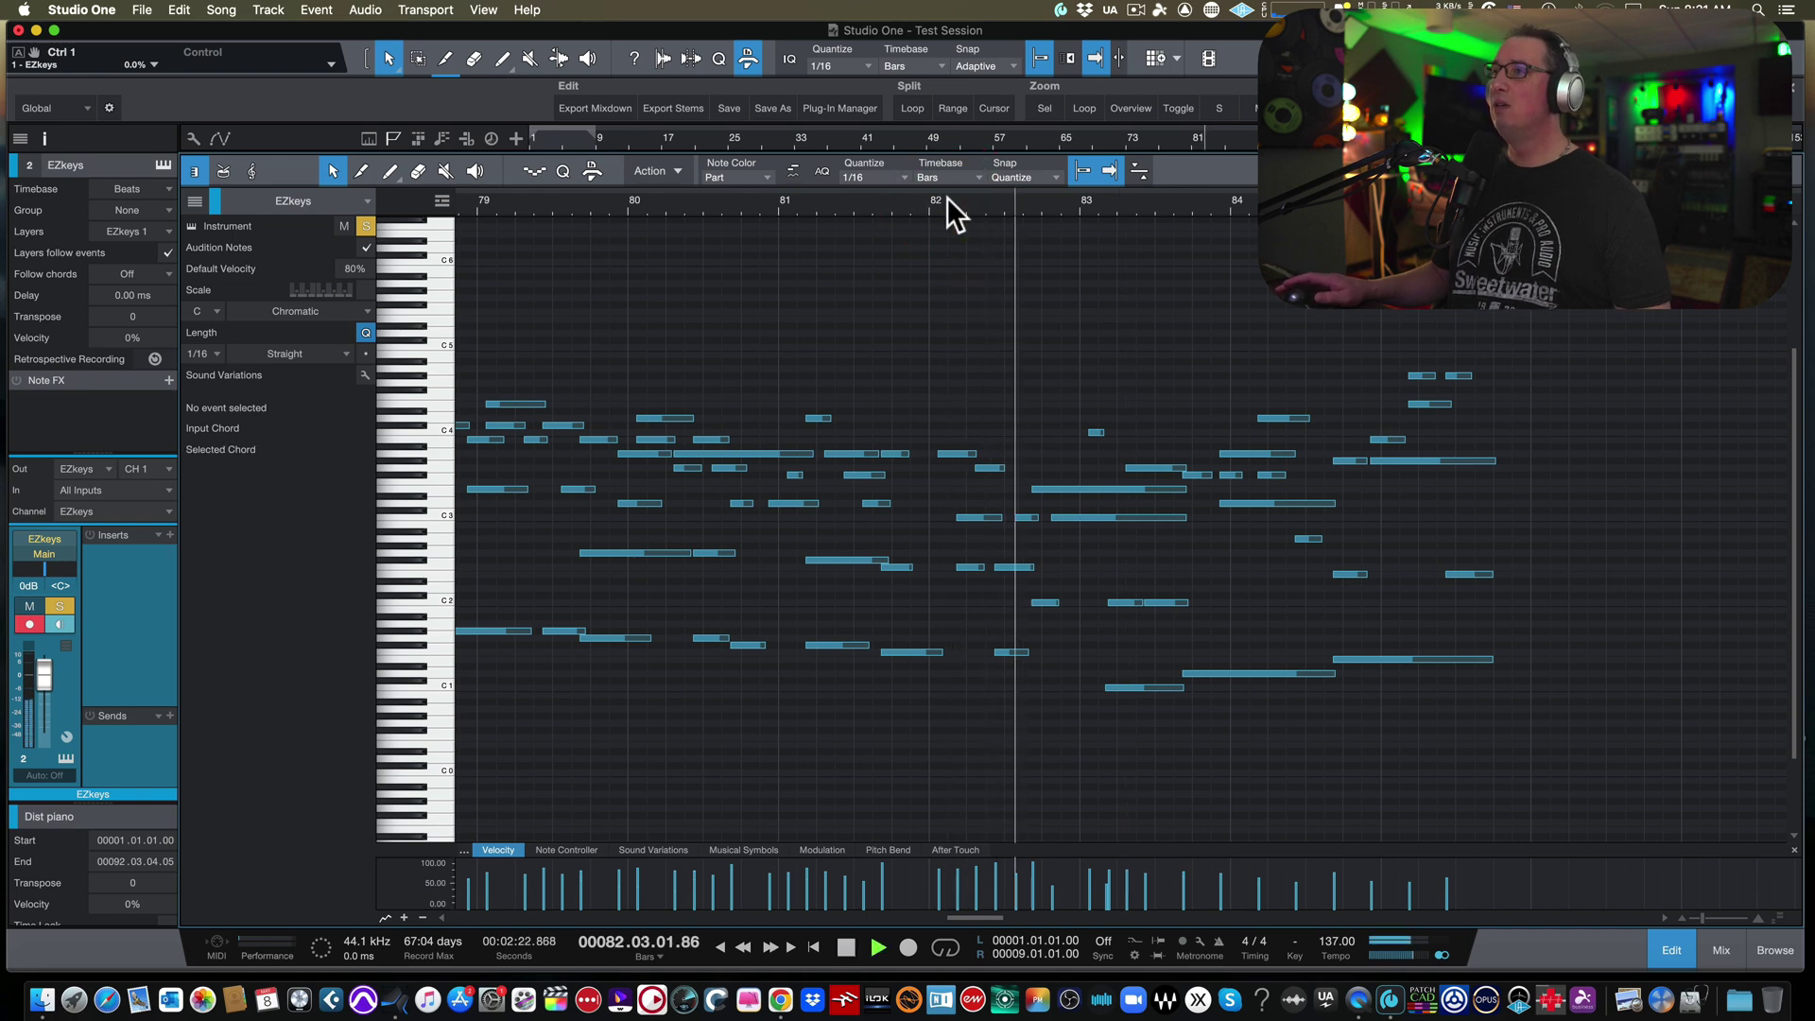
pyautogui.press('space')
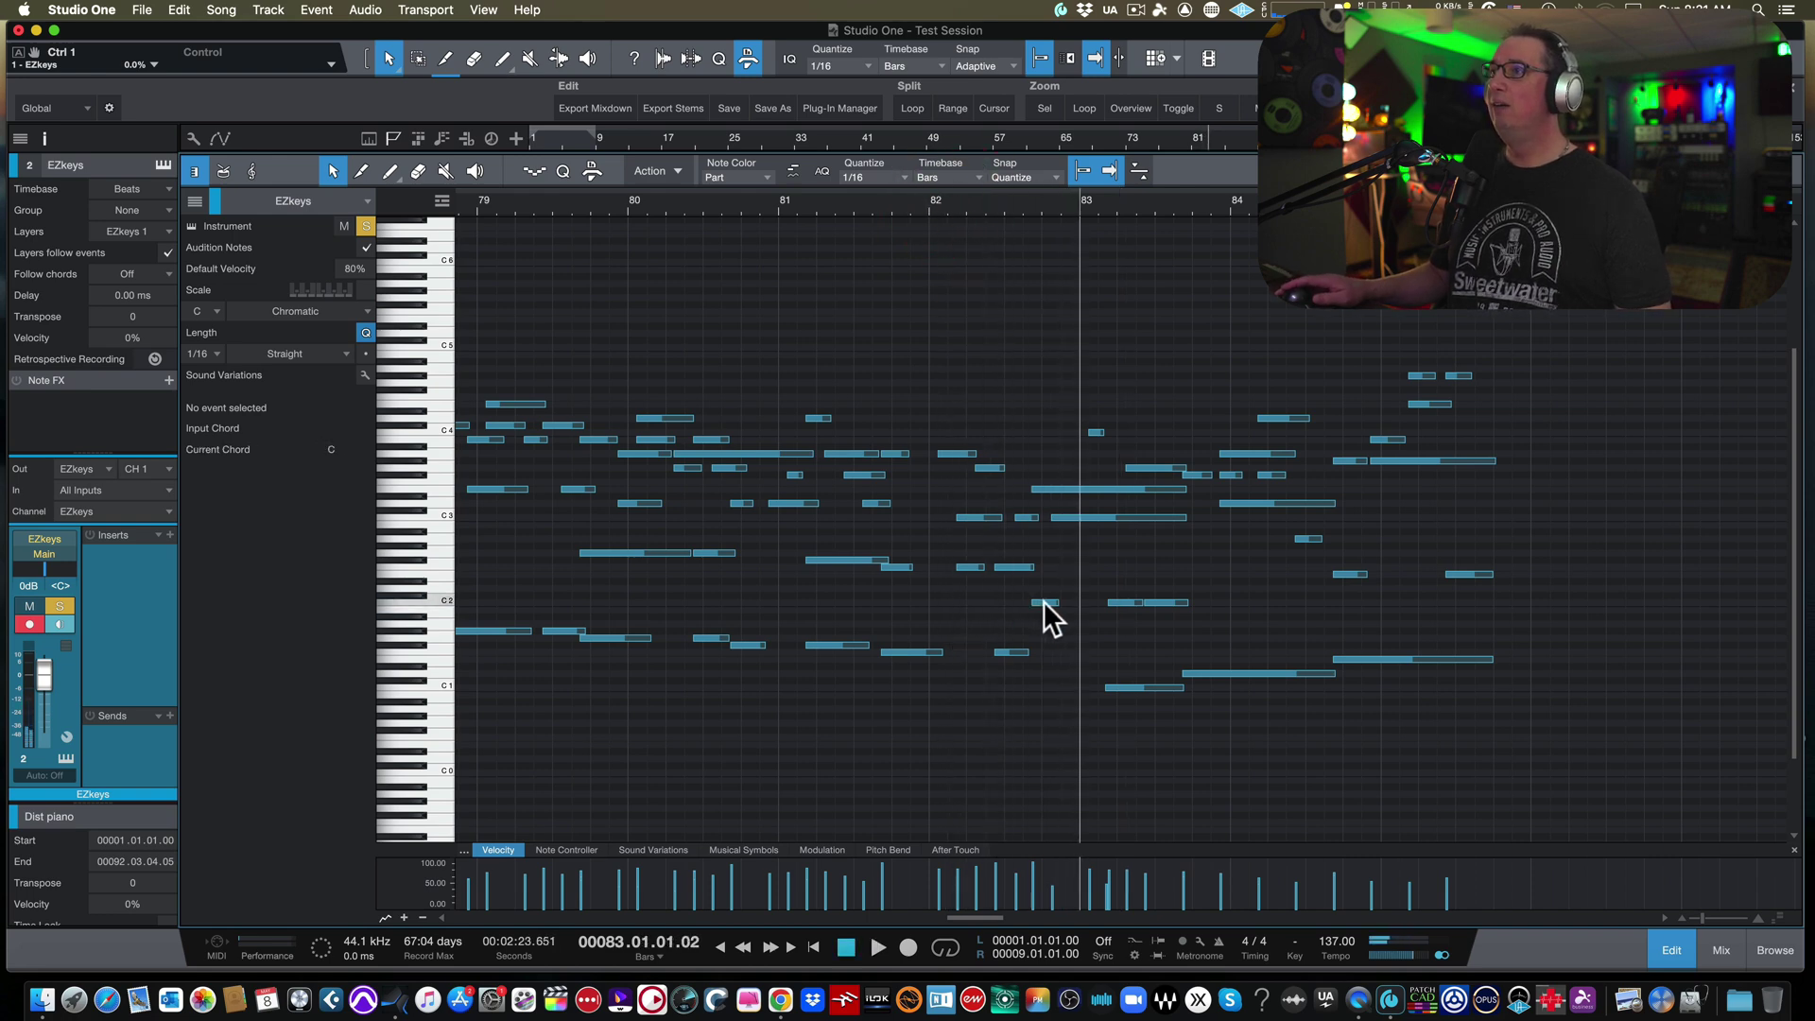
# Step: Extend the C2 and F1 notes near bar 82 into bar 83 and replay to check
pyautogui.moveTo(1037, 605); pyautogui.dragTo(1092, 655)
pyautogui.click(1008, 652)
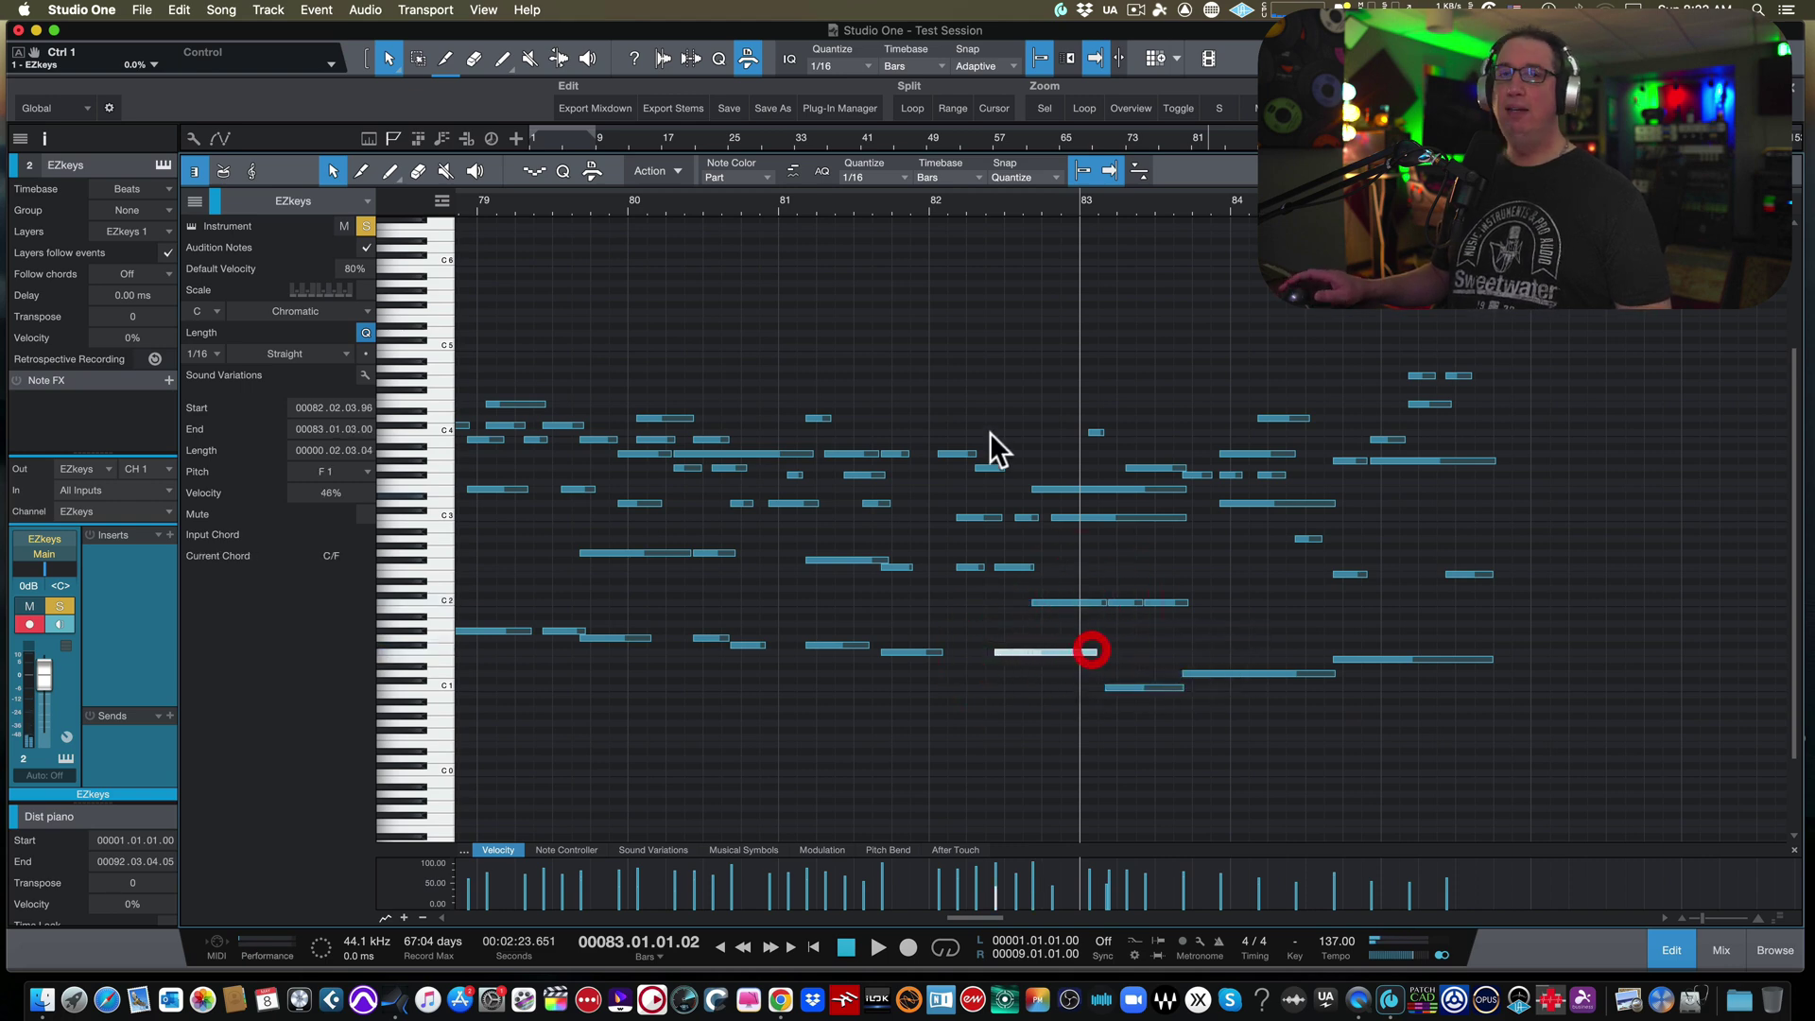
pyautogui.click(985, 204)
pyautogui.press('space')
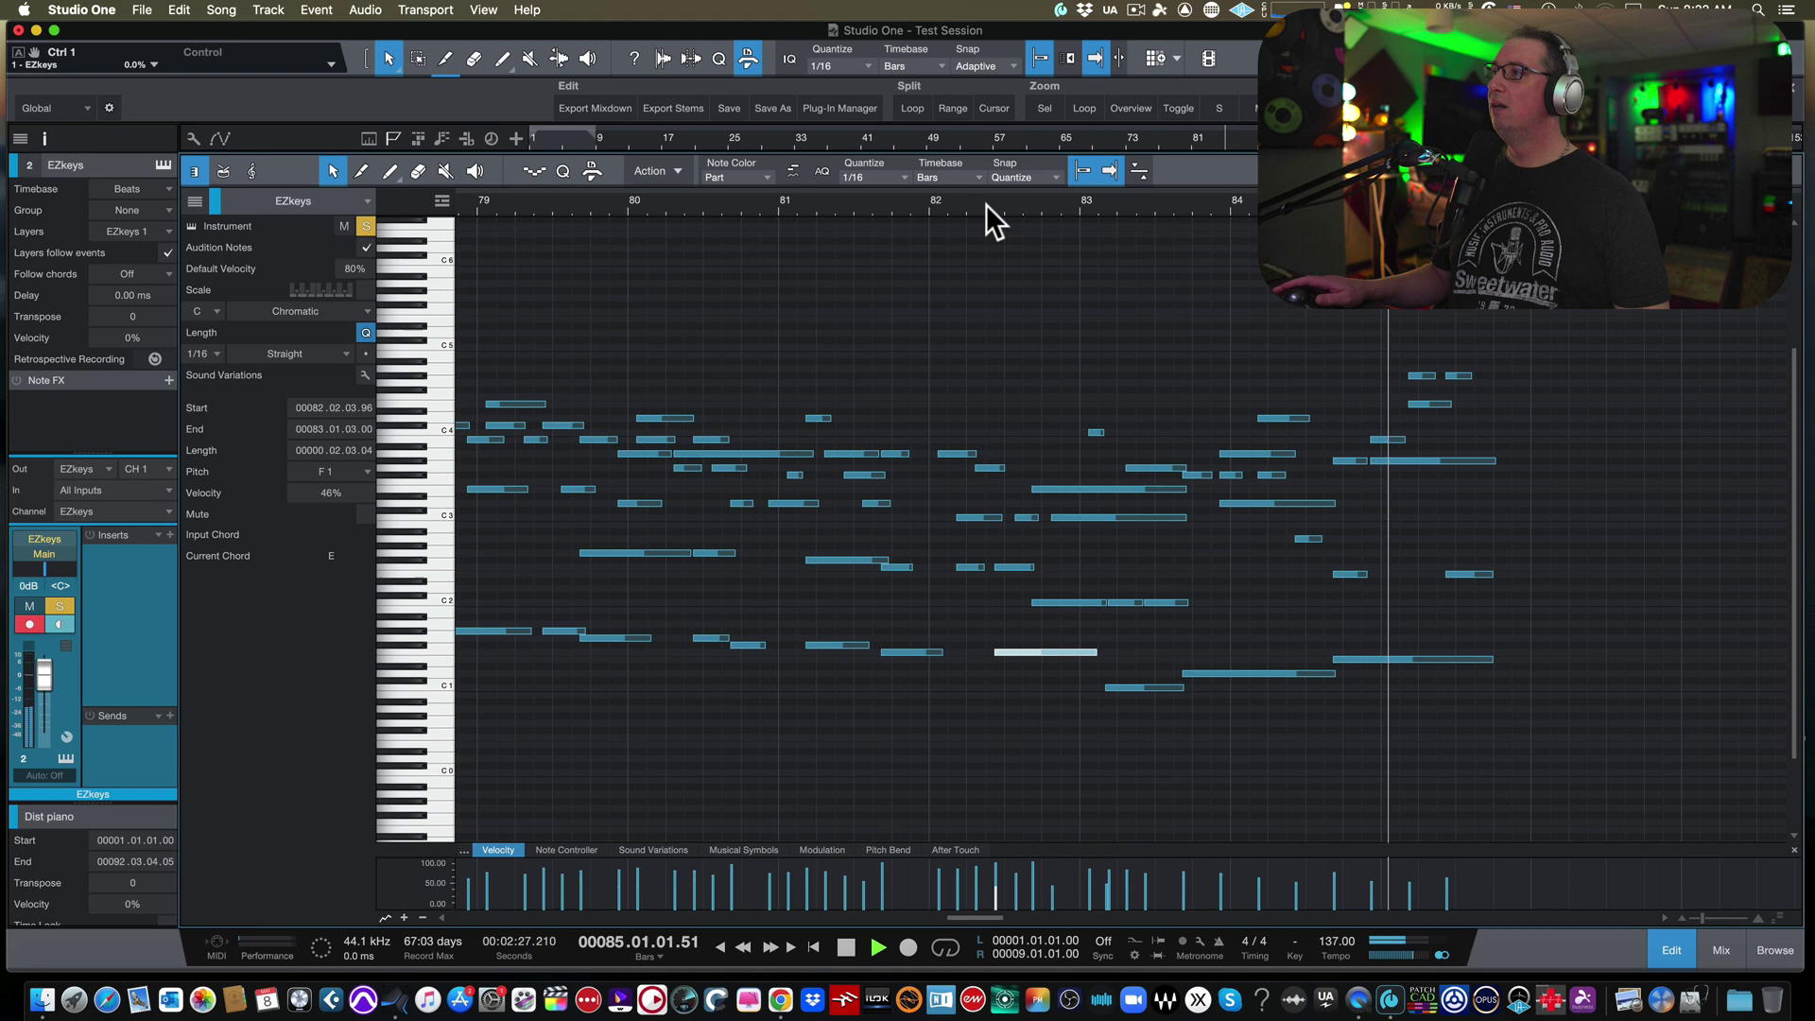
pyautogui.press('space')
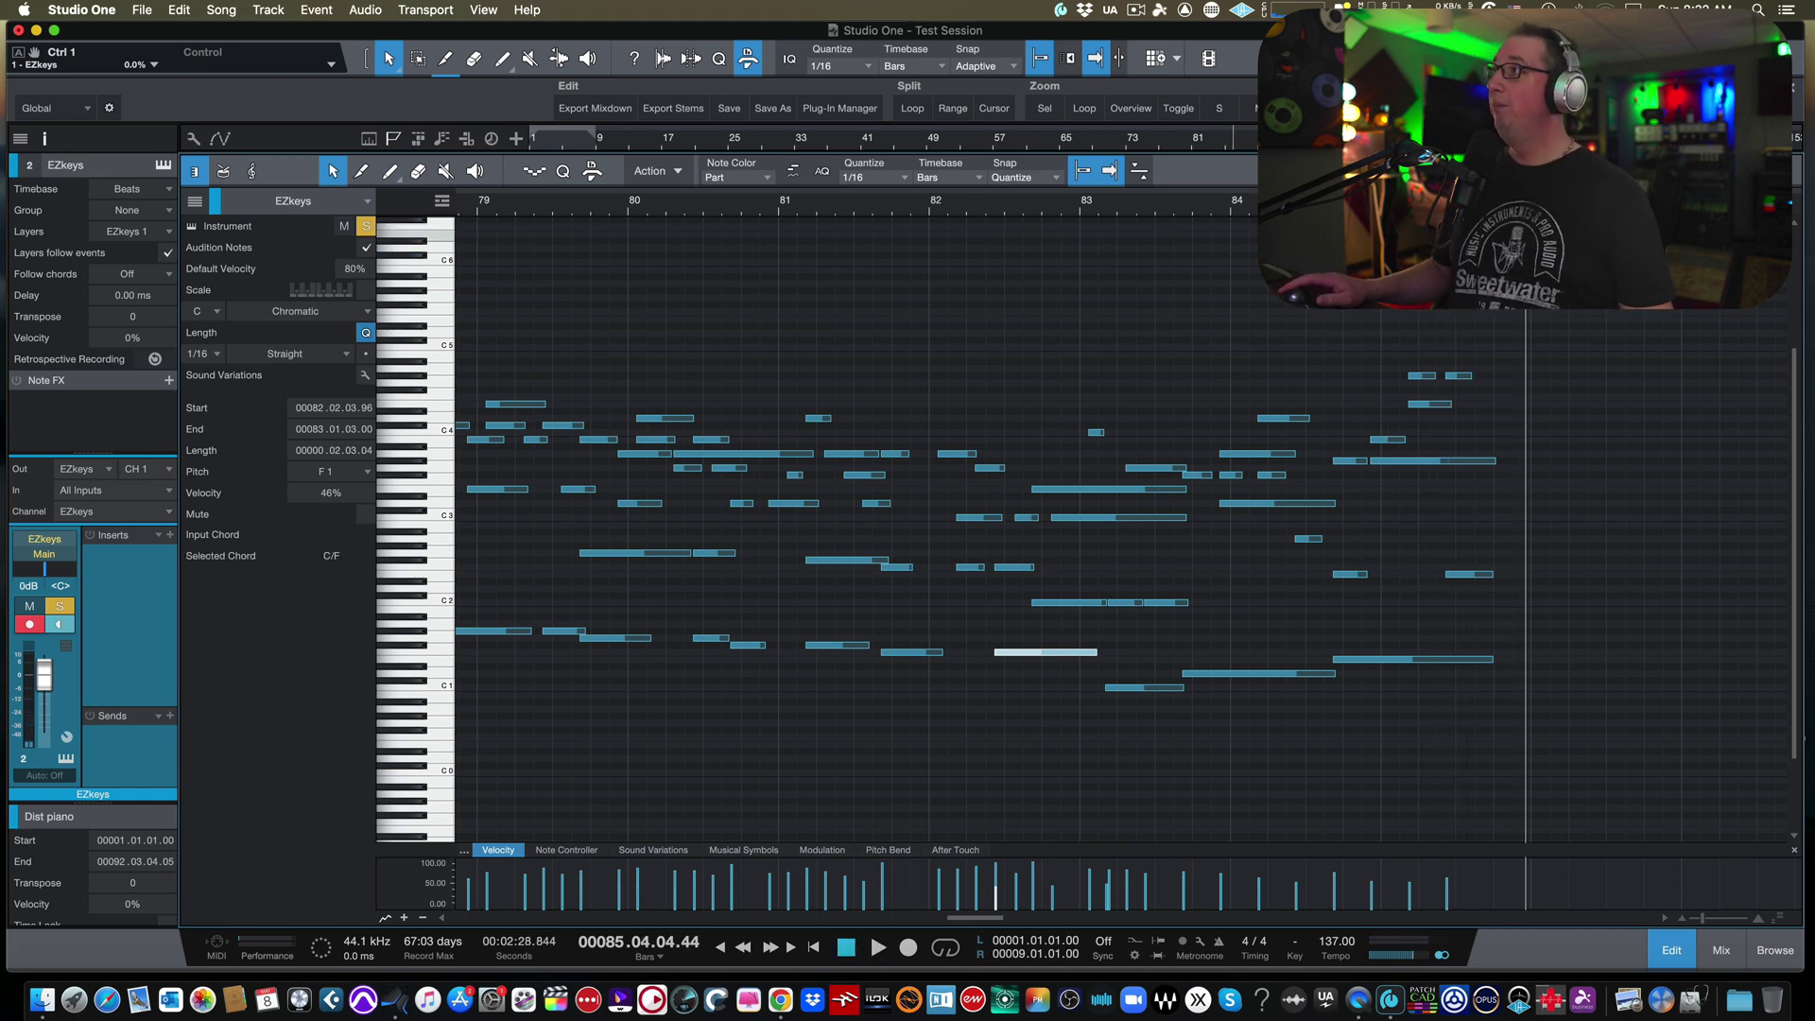
pyautogui.press('F2')
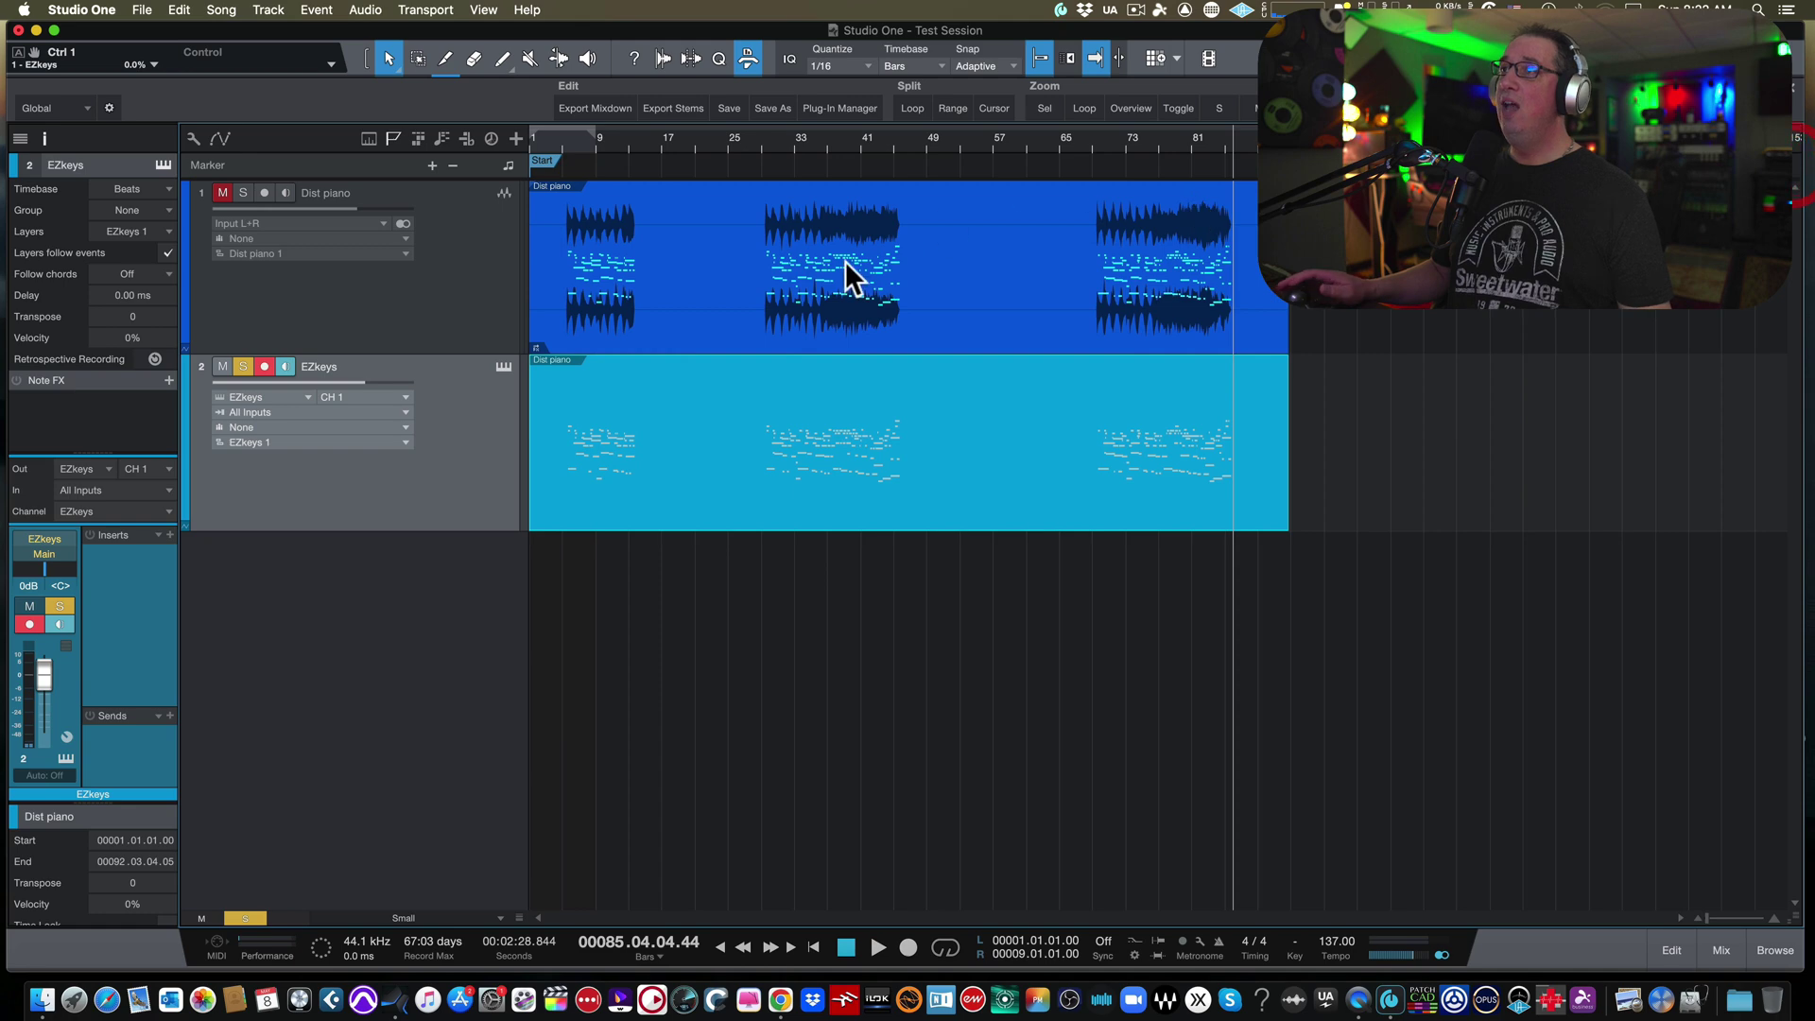
pyautogui.click(679, 431)
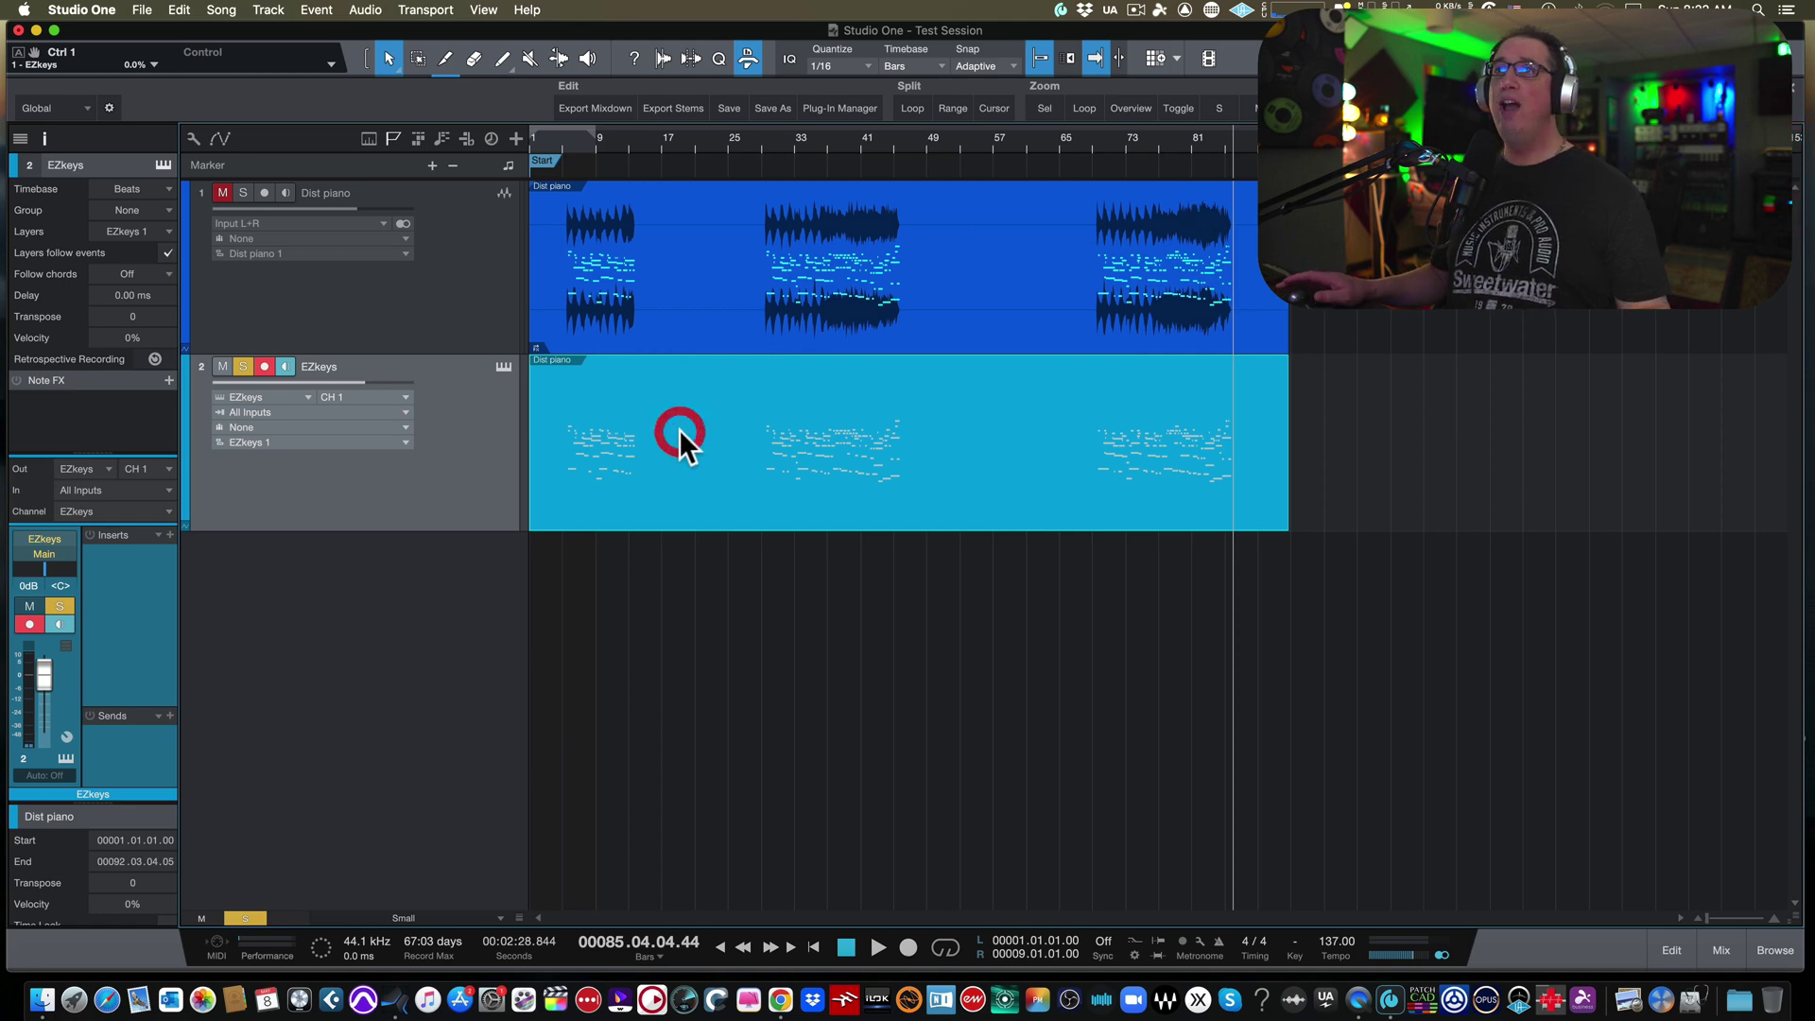
pyautogui.click(264, 367)
pyautogui.click(626, 428)
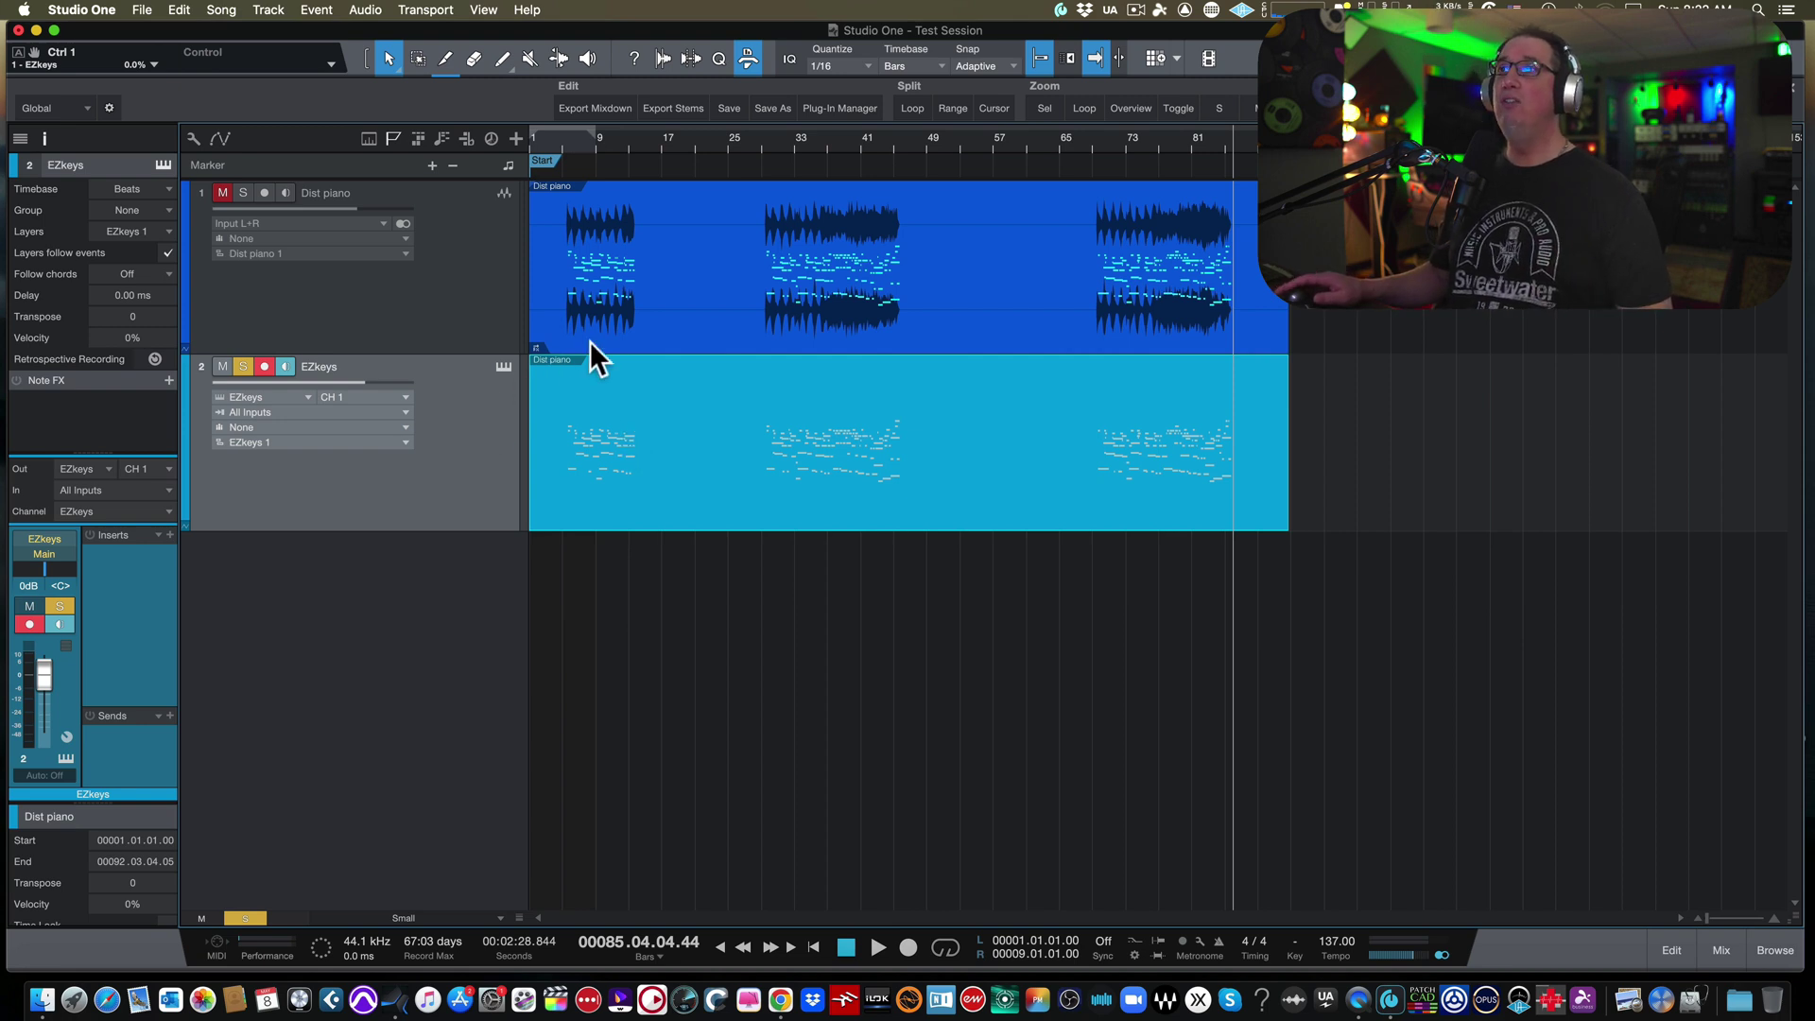
pyautogui.click(631, 320)
pyautogui.click(619, 397)
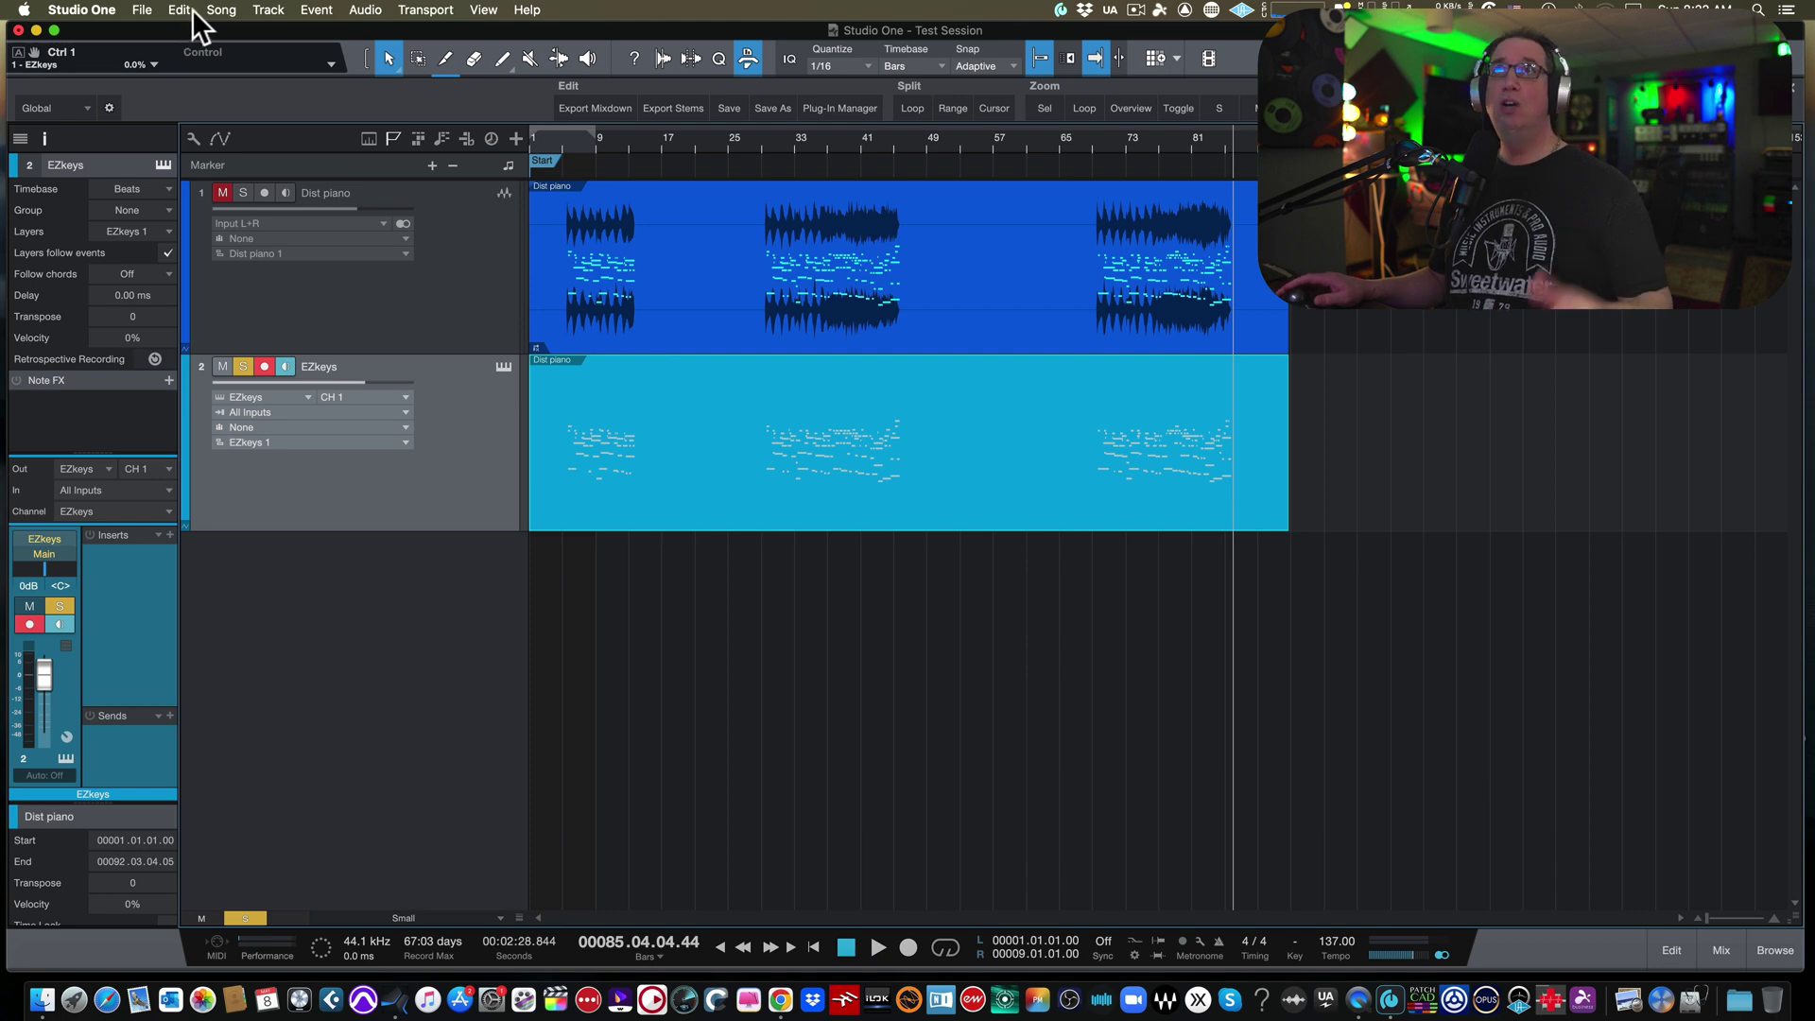
# Step: Transform the EZkeys track to an audio track with Remove Instrument ticked
pyautogui.click(267, 10)
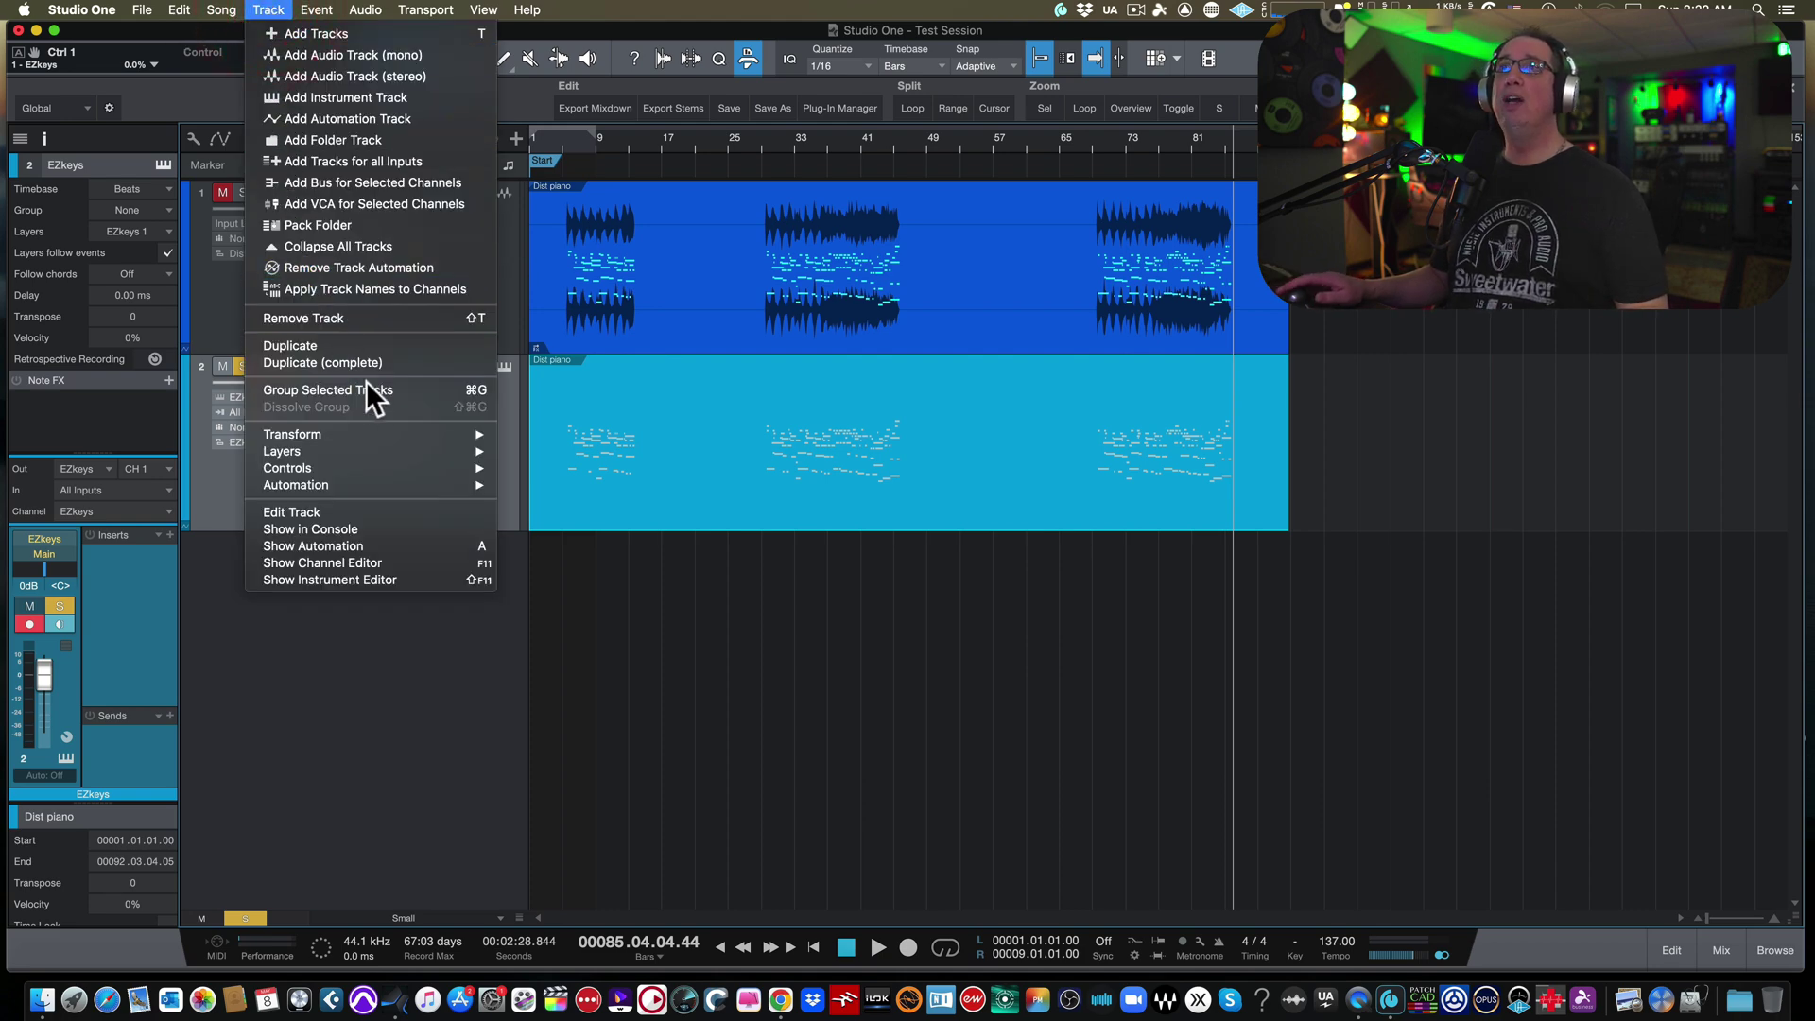
pyautogui.moveTo(427, 431)
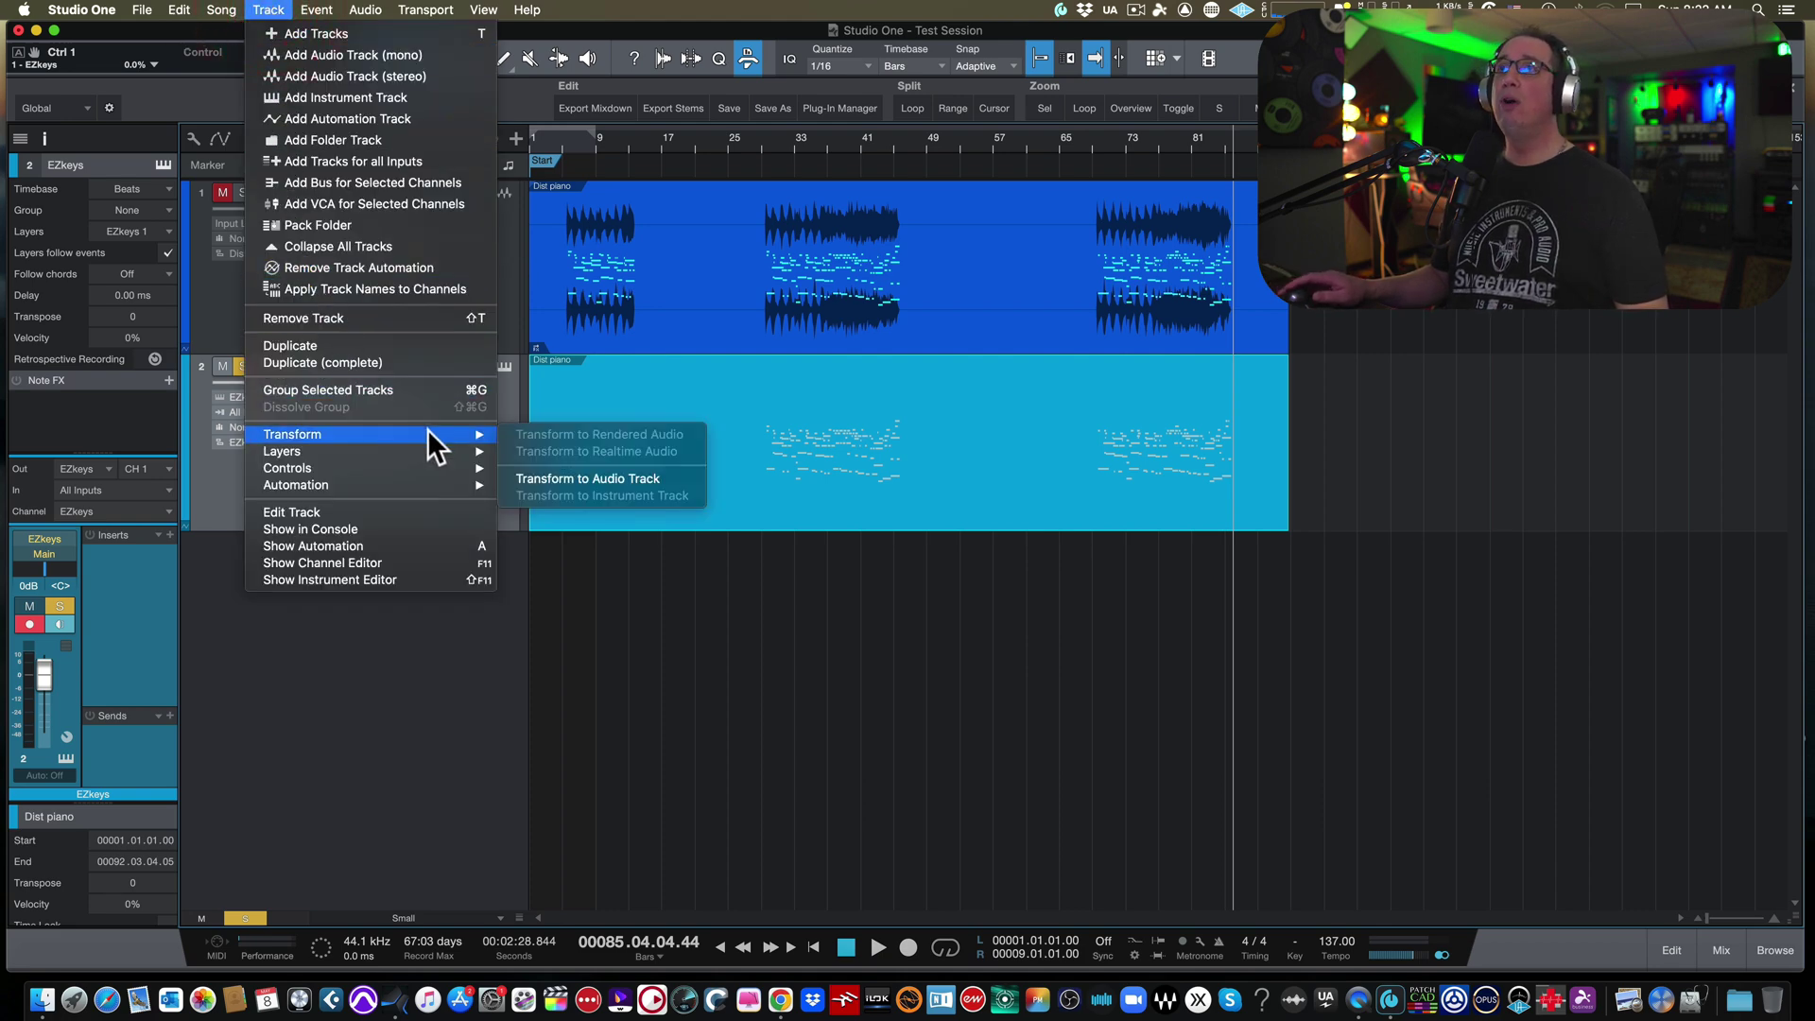
pyautogui.click(559, 480)
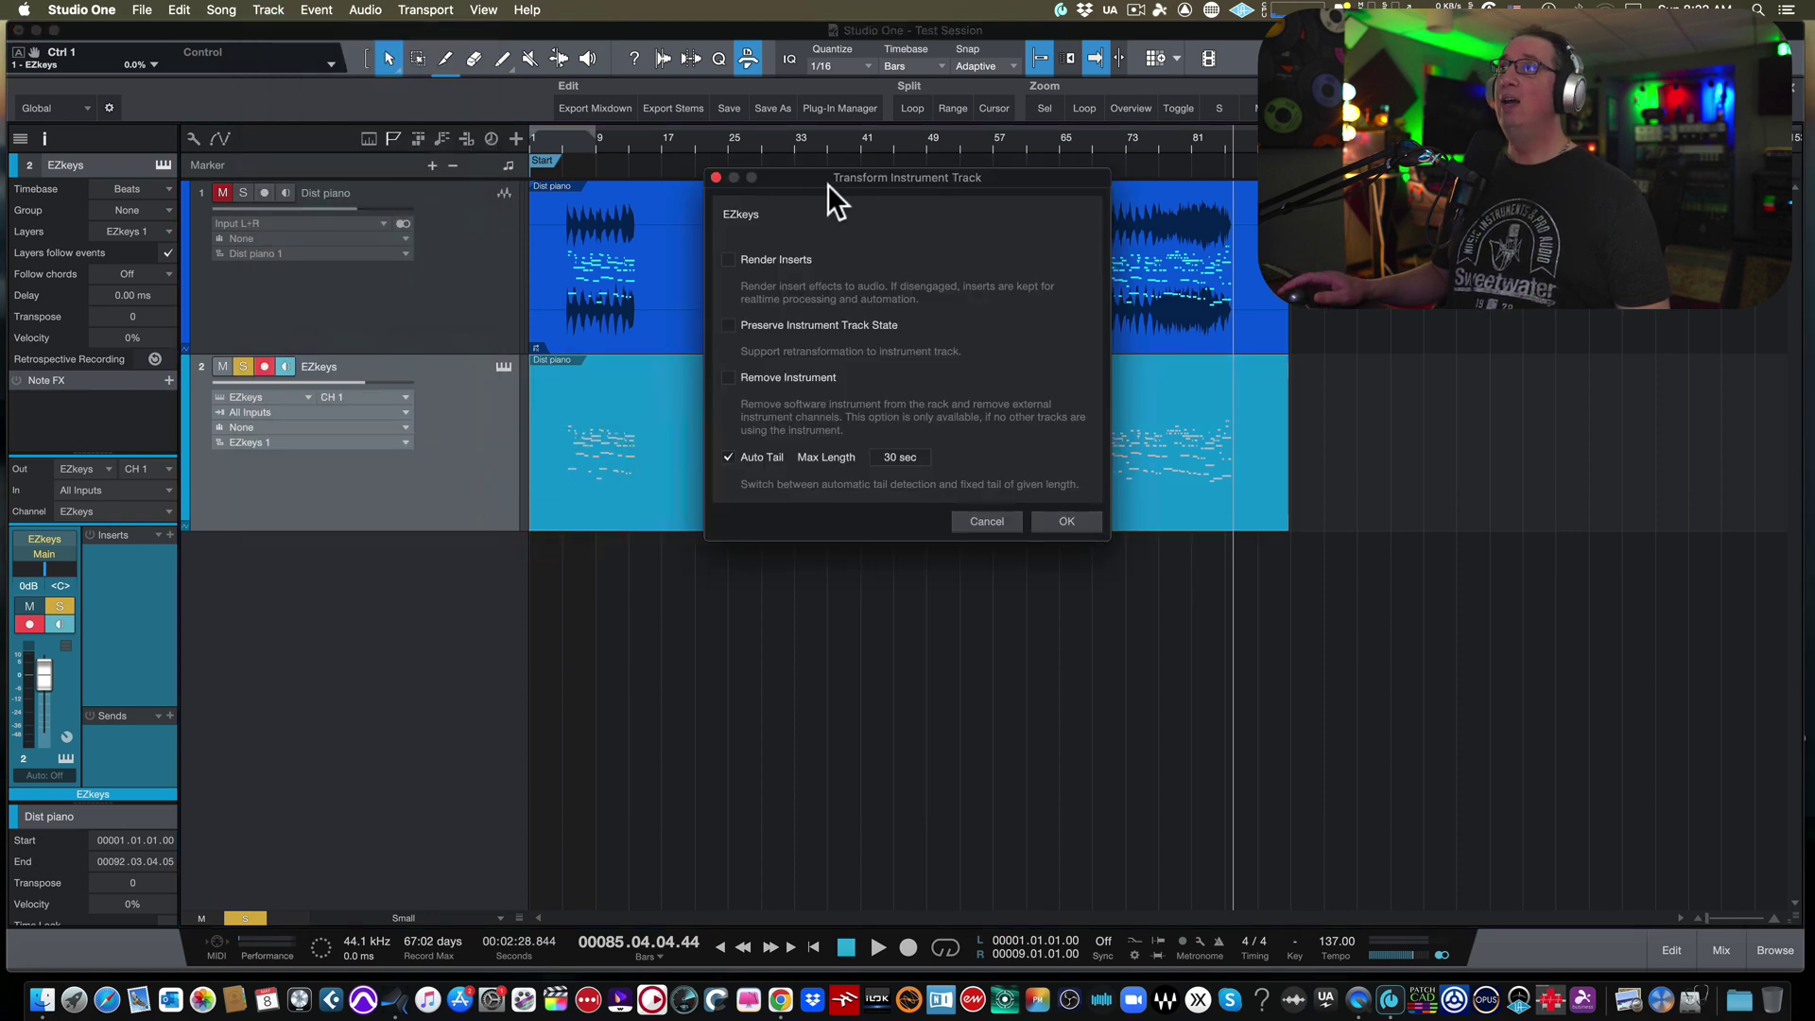
pyautogui.moveTo(800, 178); pyautogui.dragTo(664, 343)
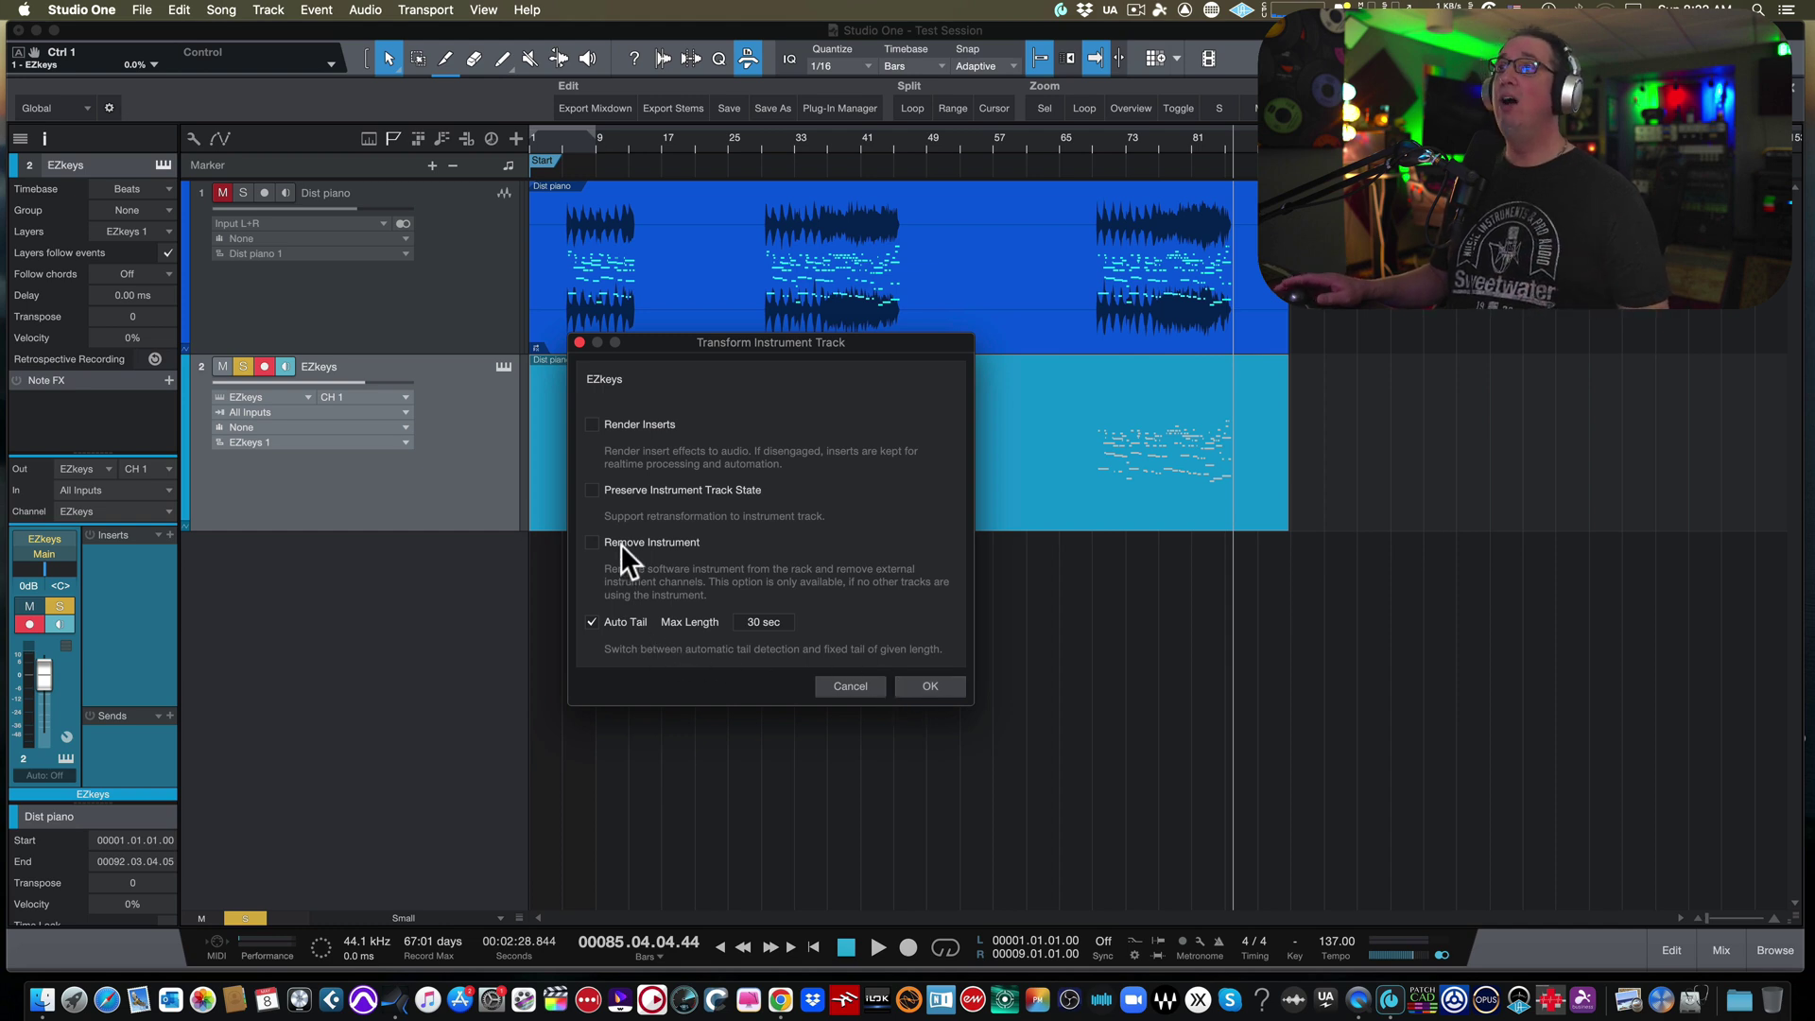
pyautogui.click(594, 542)
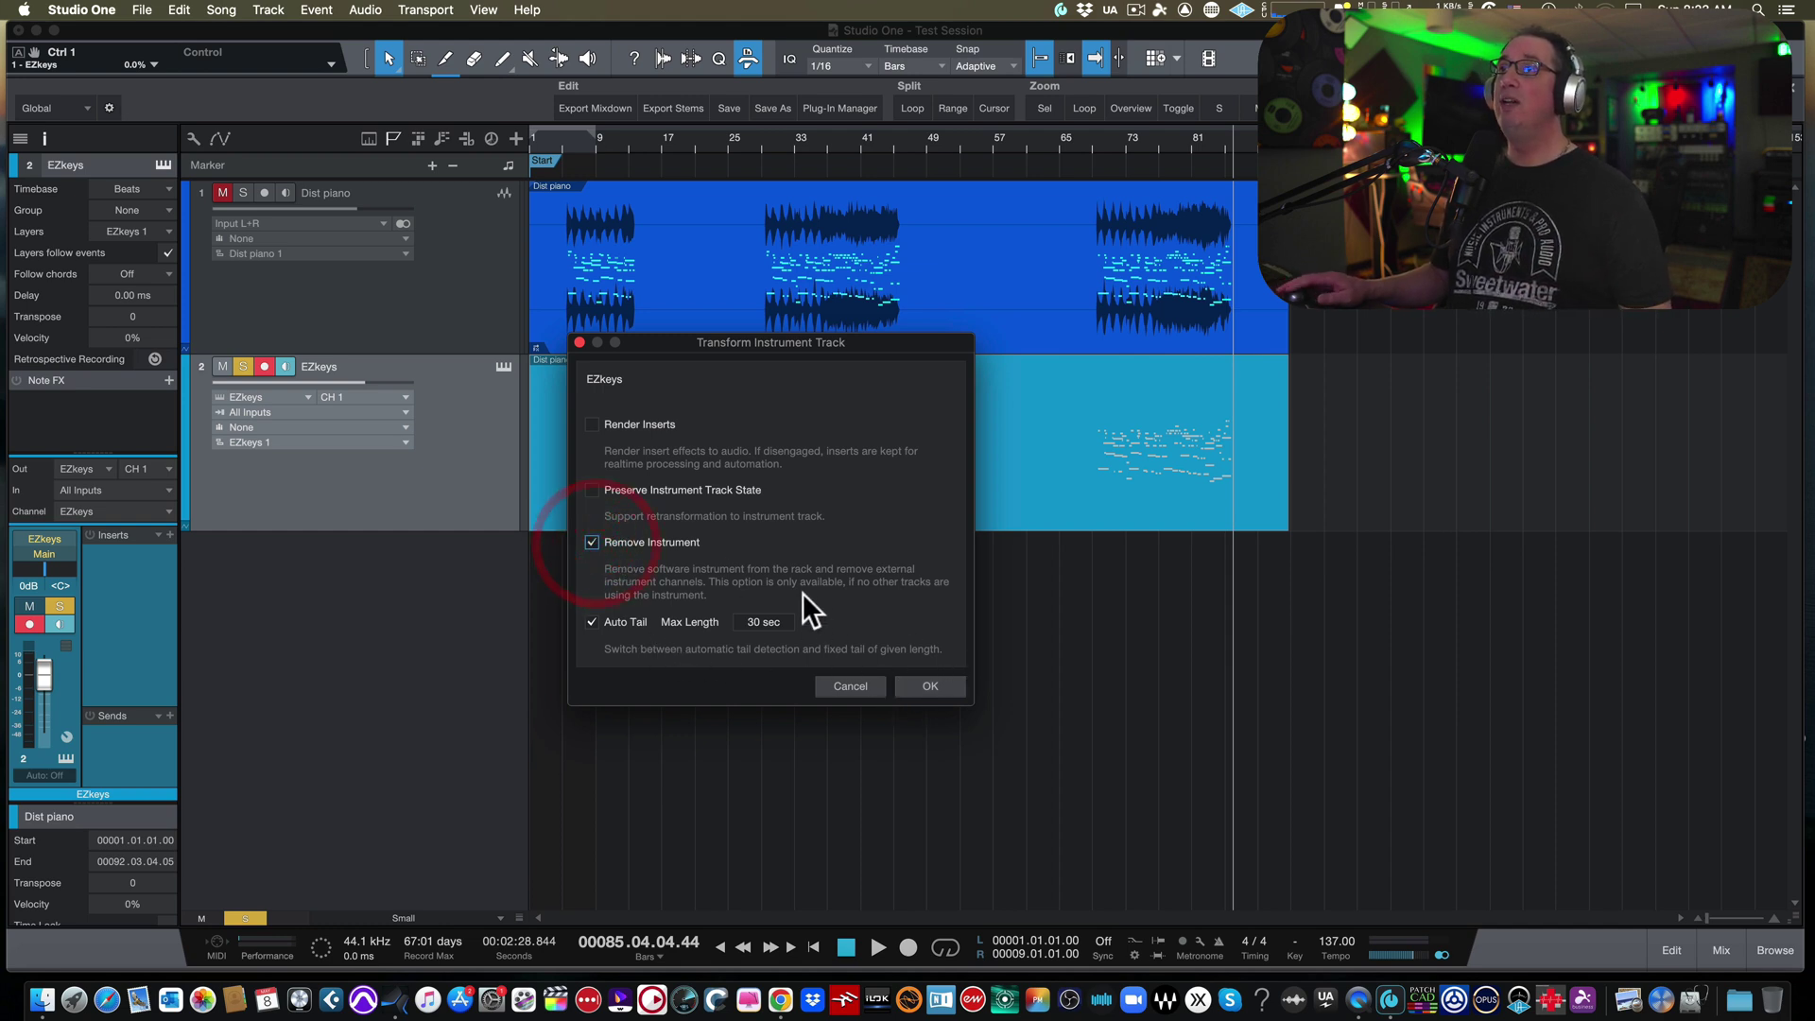
pyautogui.click(931, 687)
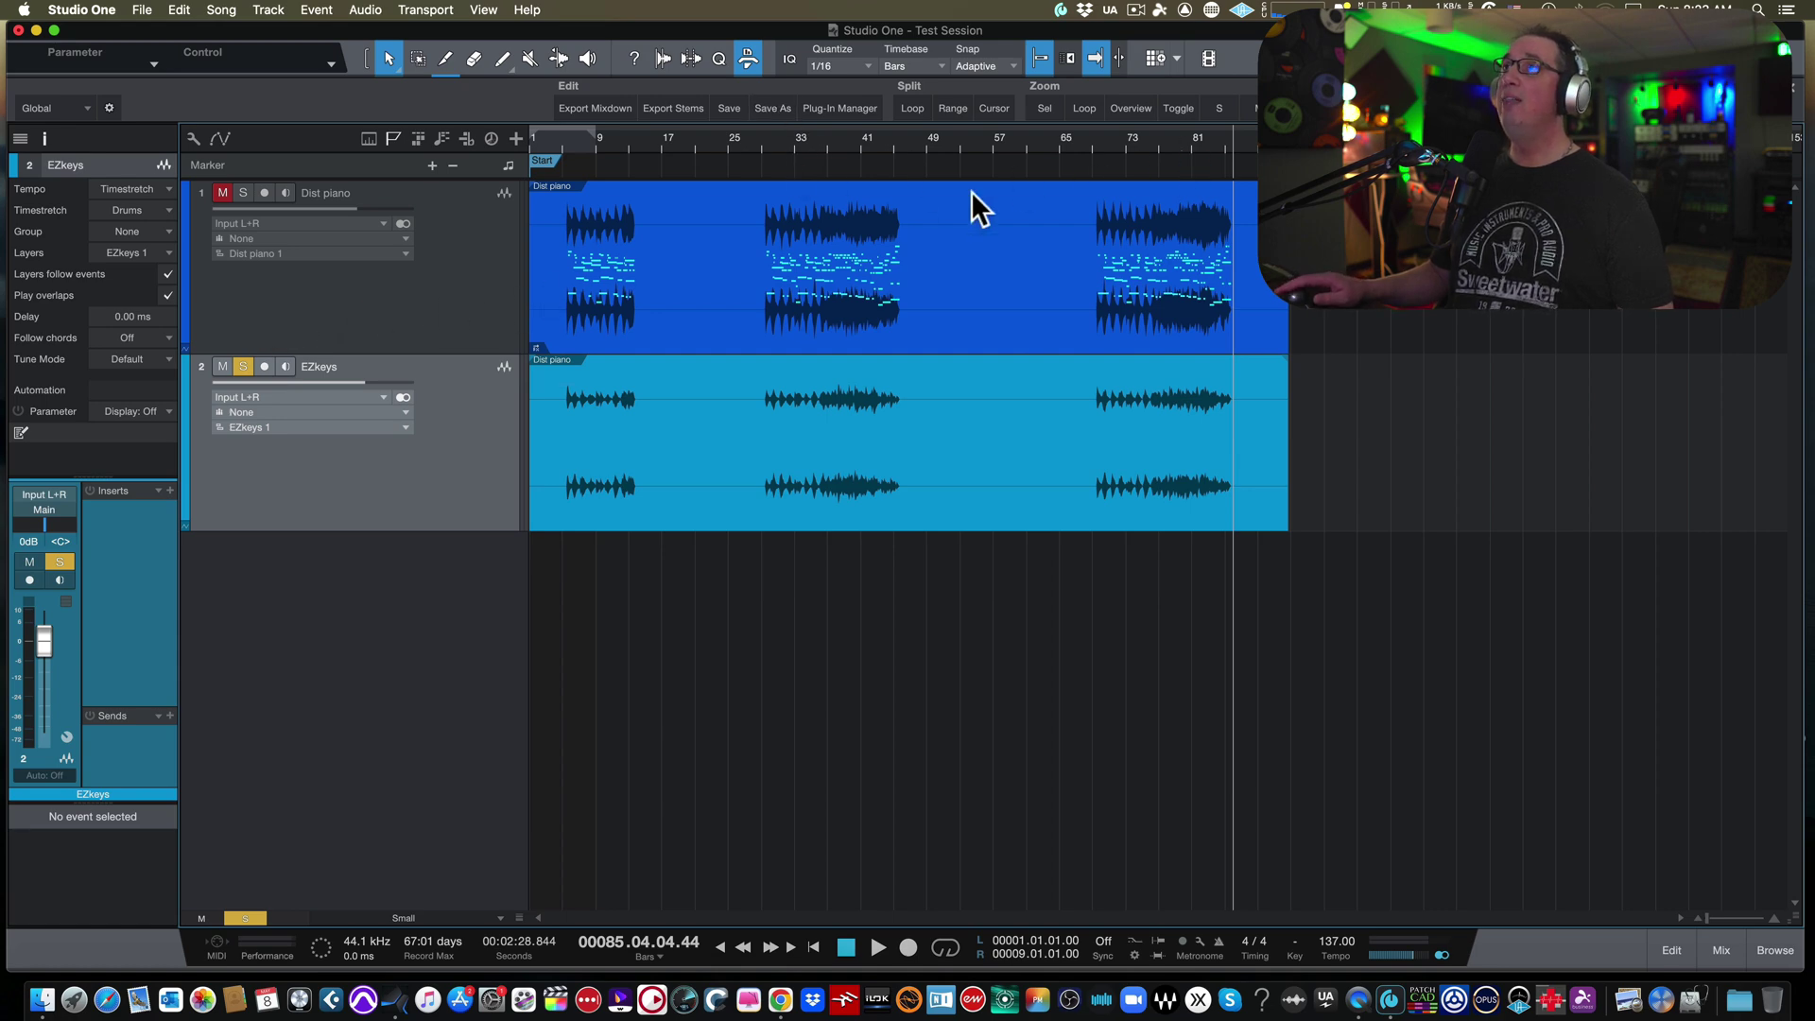
pyautogui.click(1148, 132)
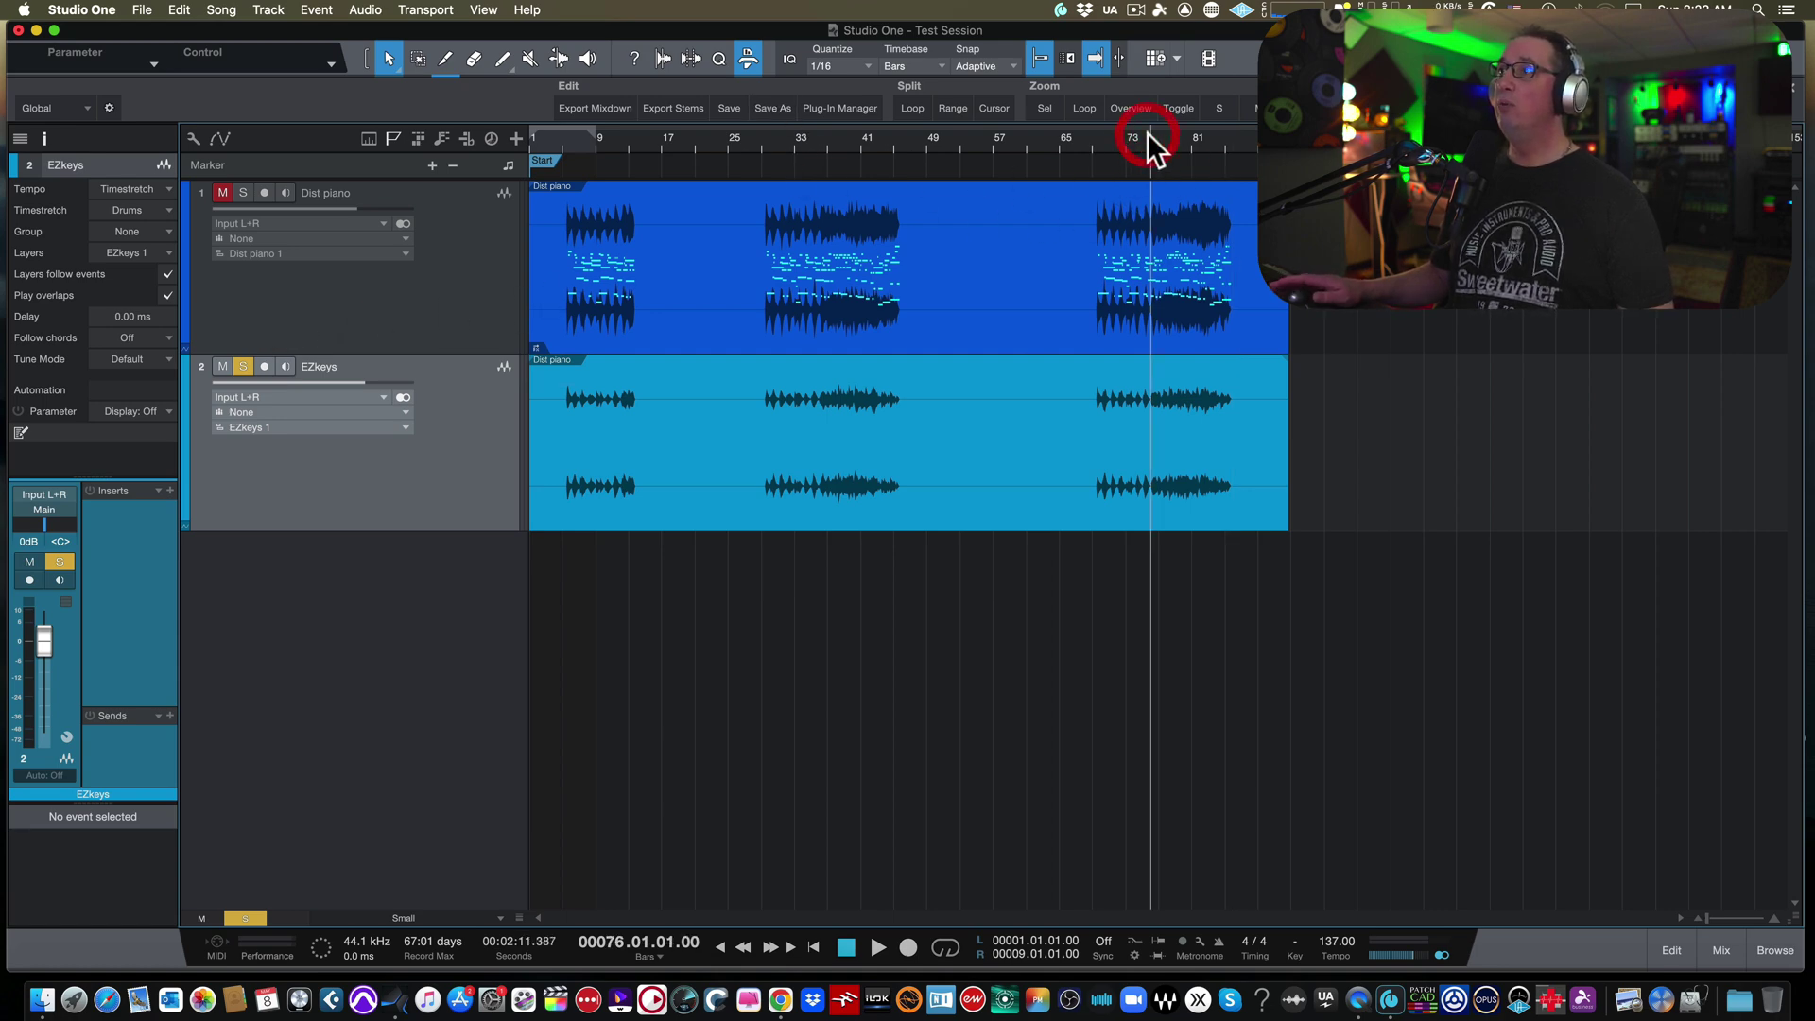
pyautogui.press('space')
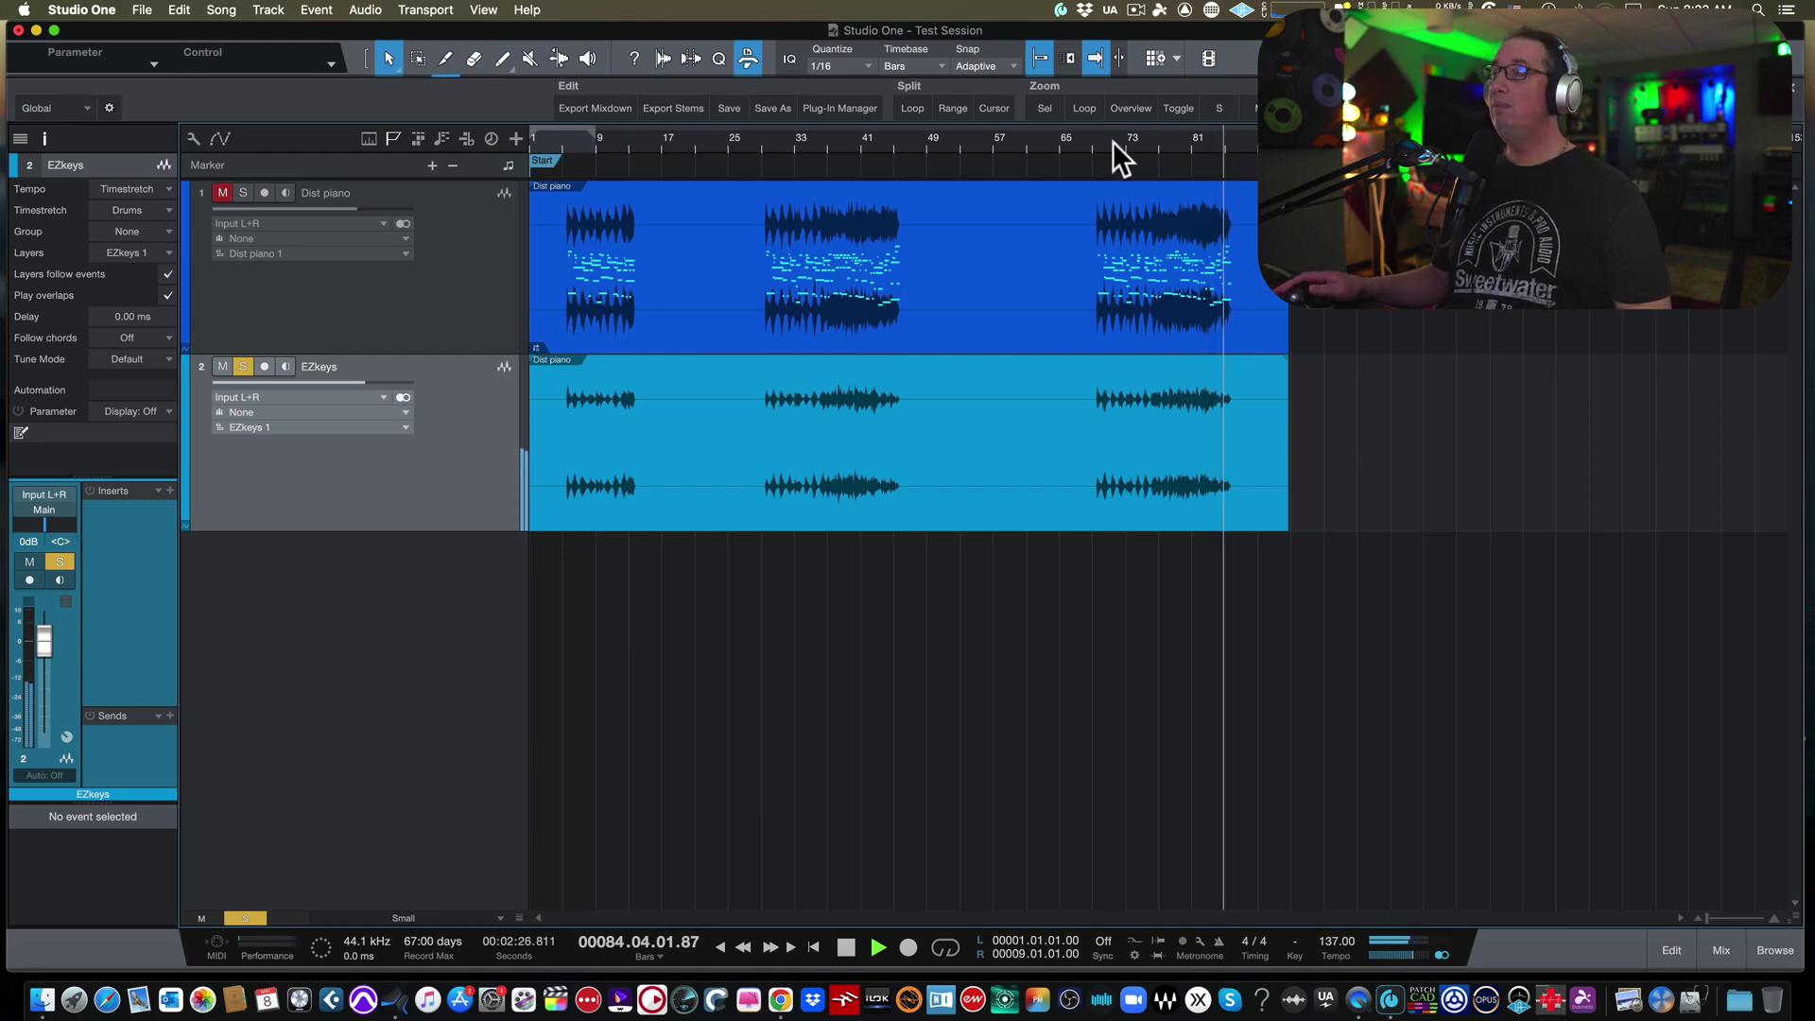
pyautogui.press('space')
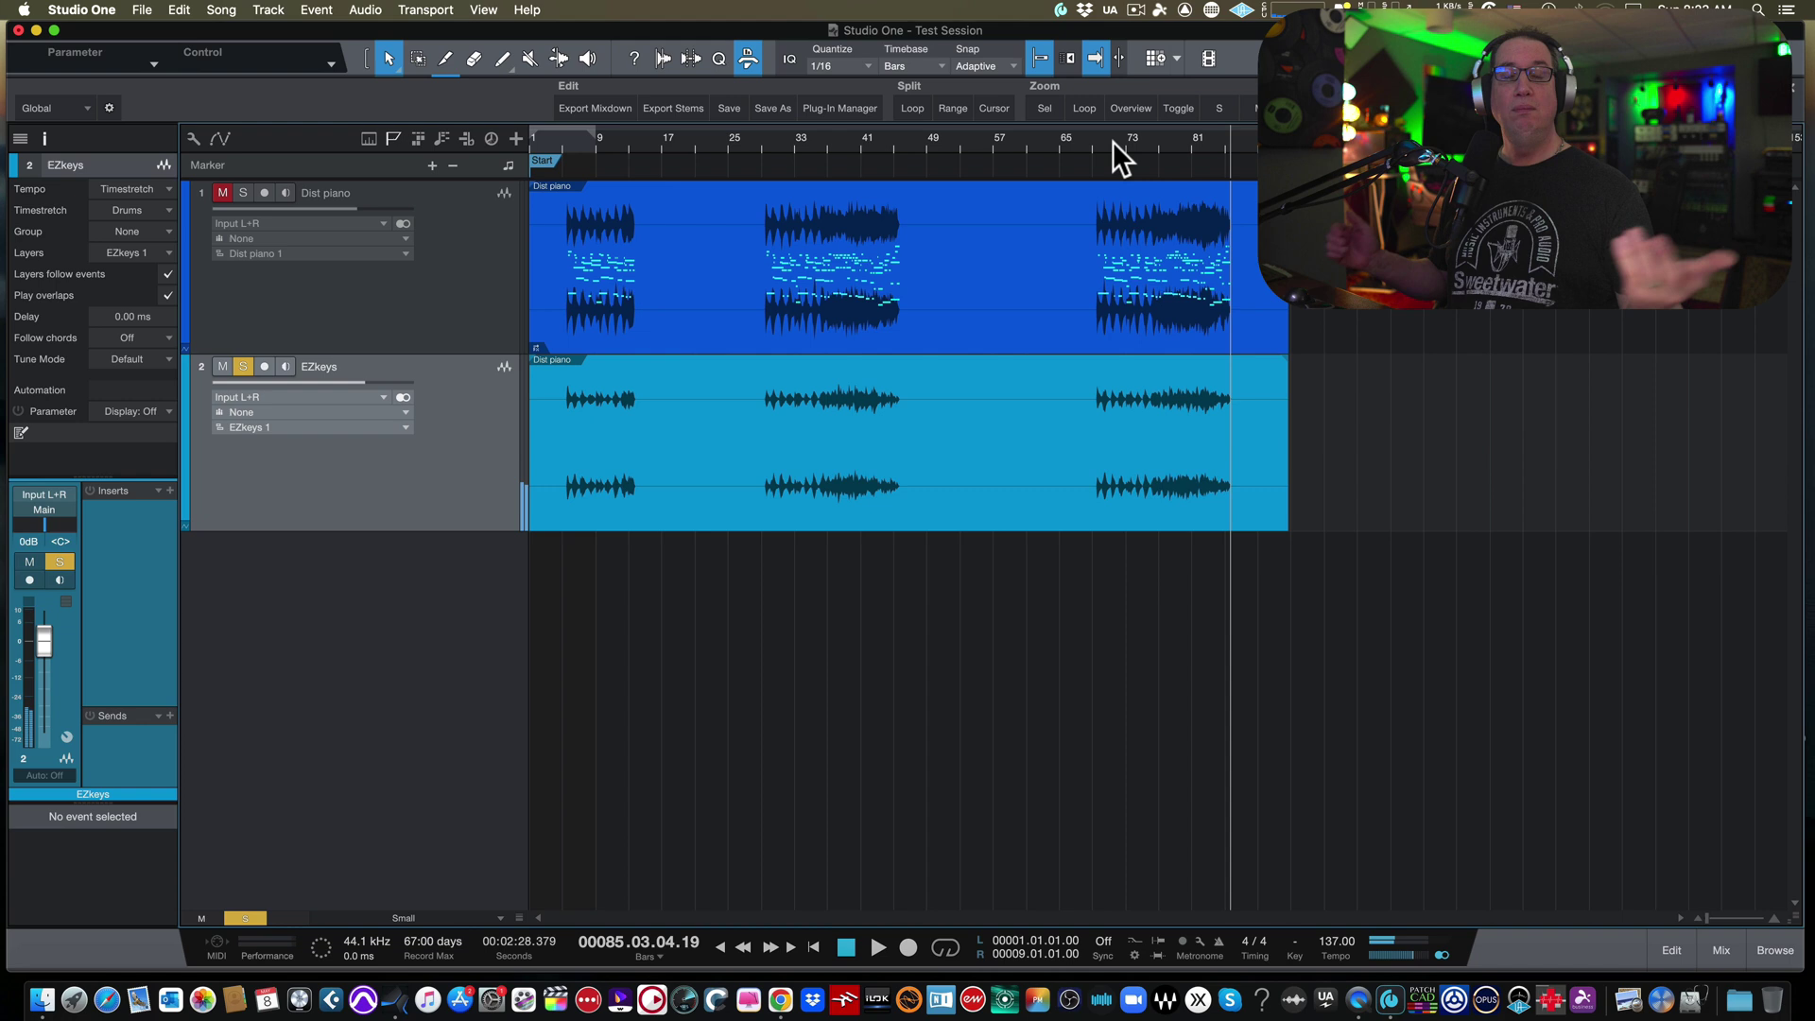